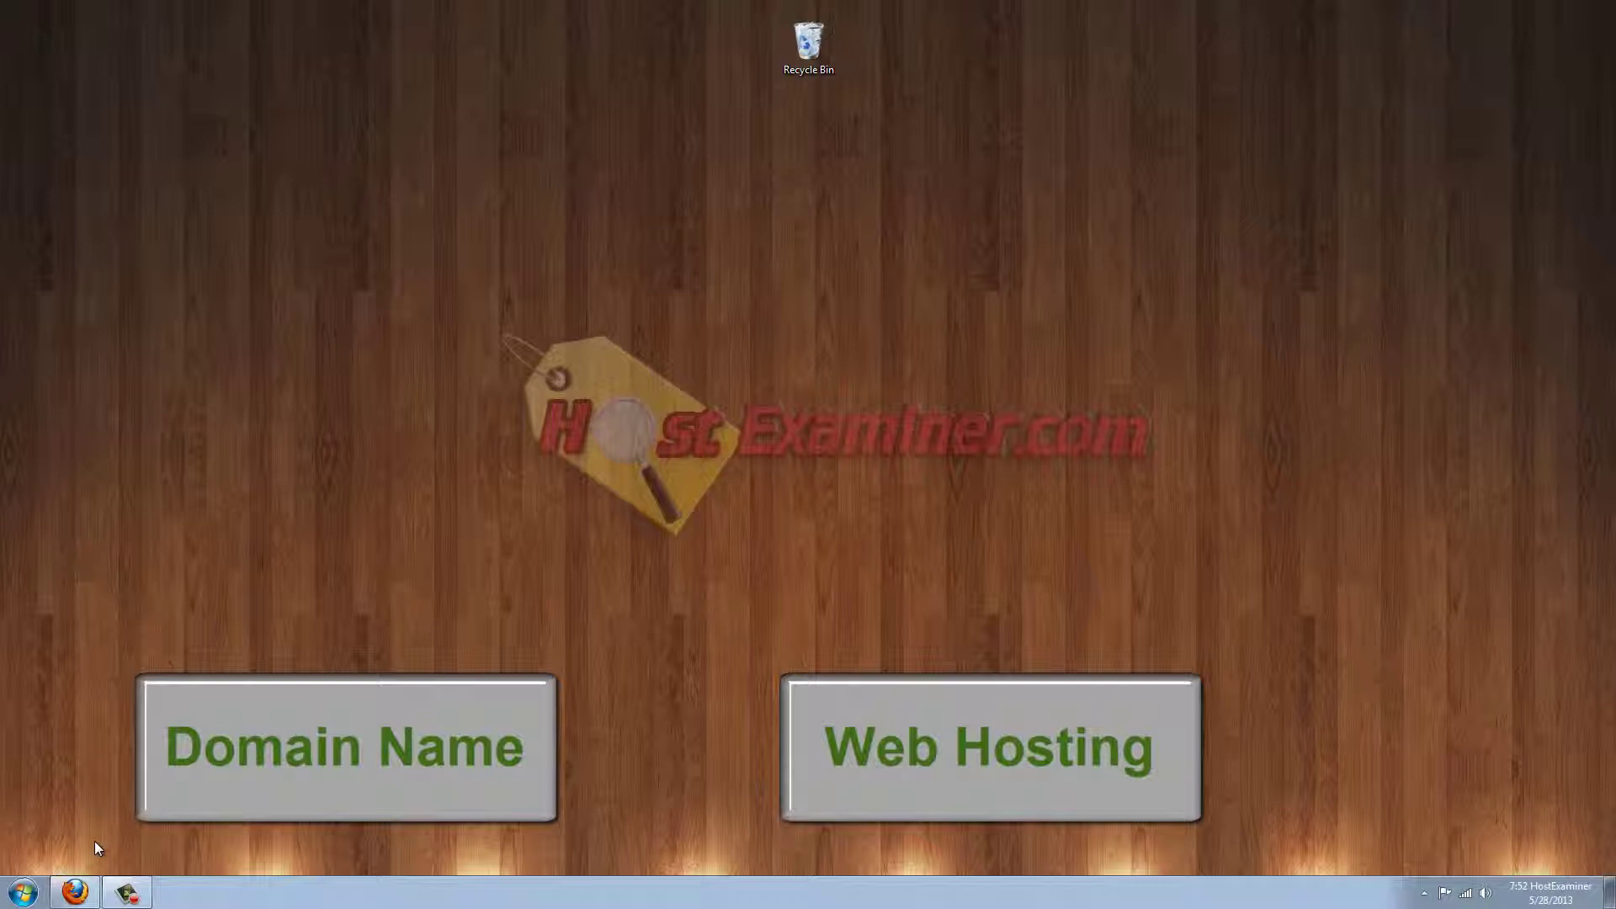
Restore the HostExaminer.com page and scroll through its web host price comparison list.
{"action": "left_click", "coordinate": [74, 892]}
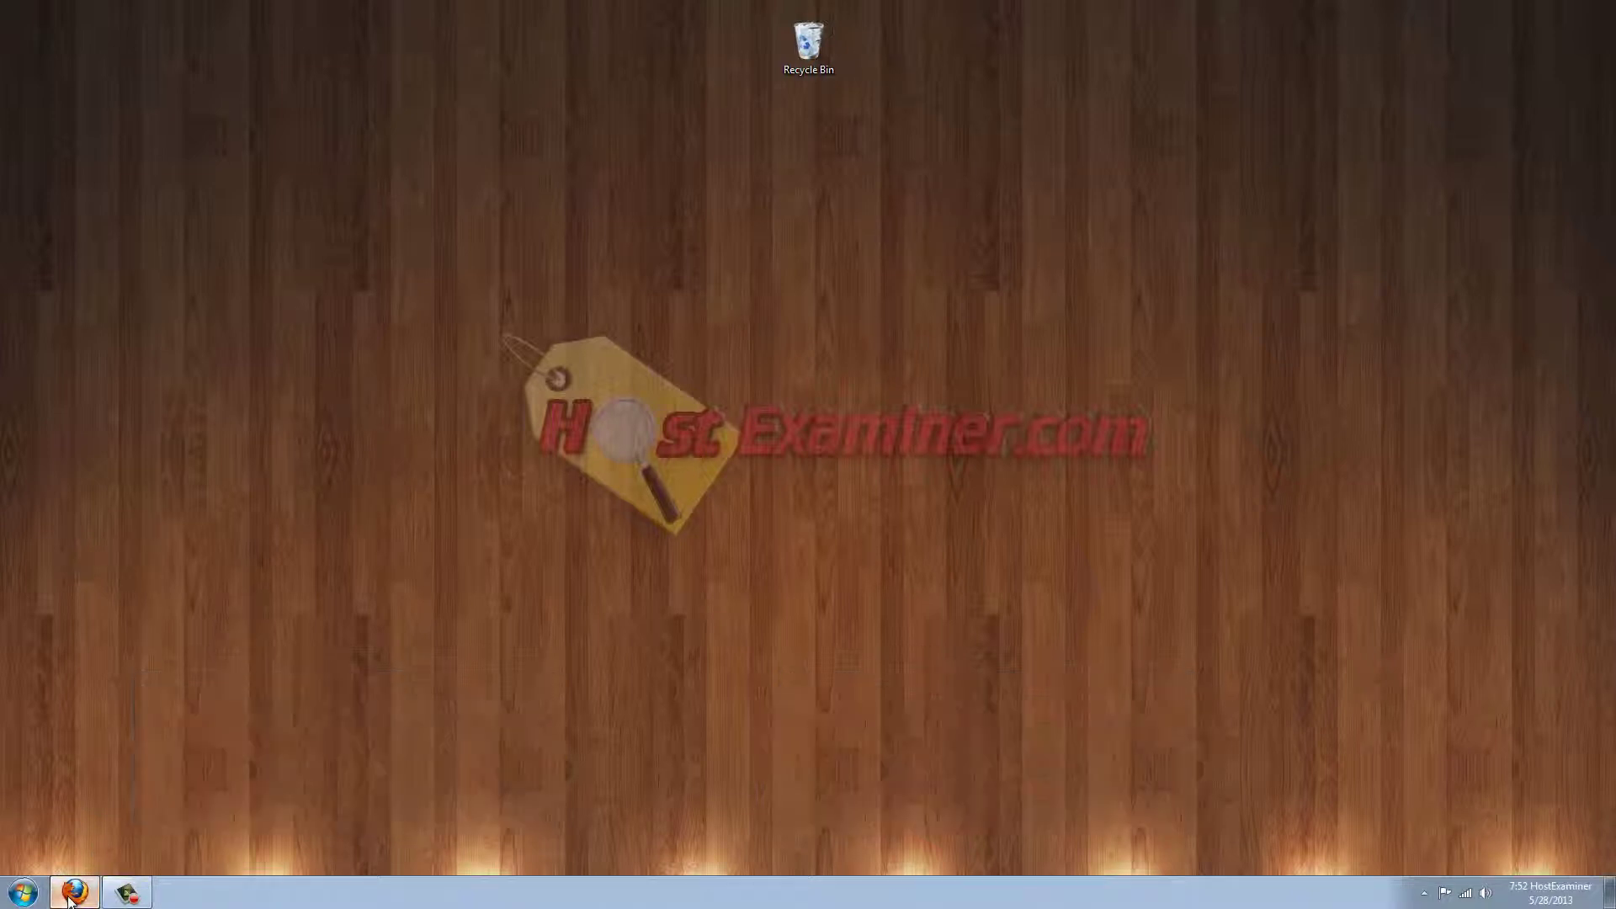
{"action": "scroll", "coordinate": [193, 494], "scroll_direction": "down", "scroll_amount": 4}
{"action": "scroll", "coordinate": [252, 572], "scroll_direction": "up", "scroll_amount": 3}
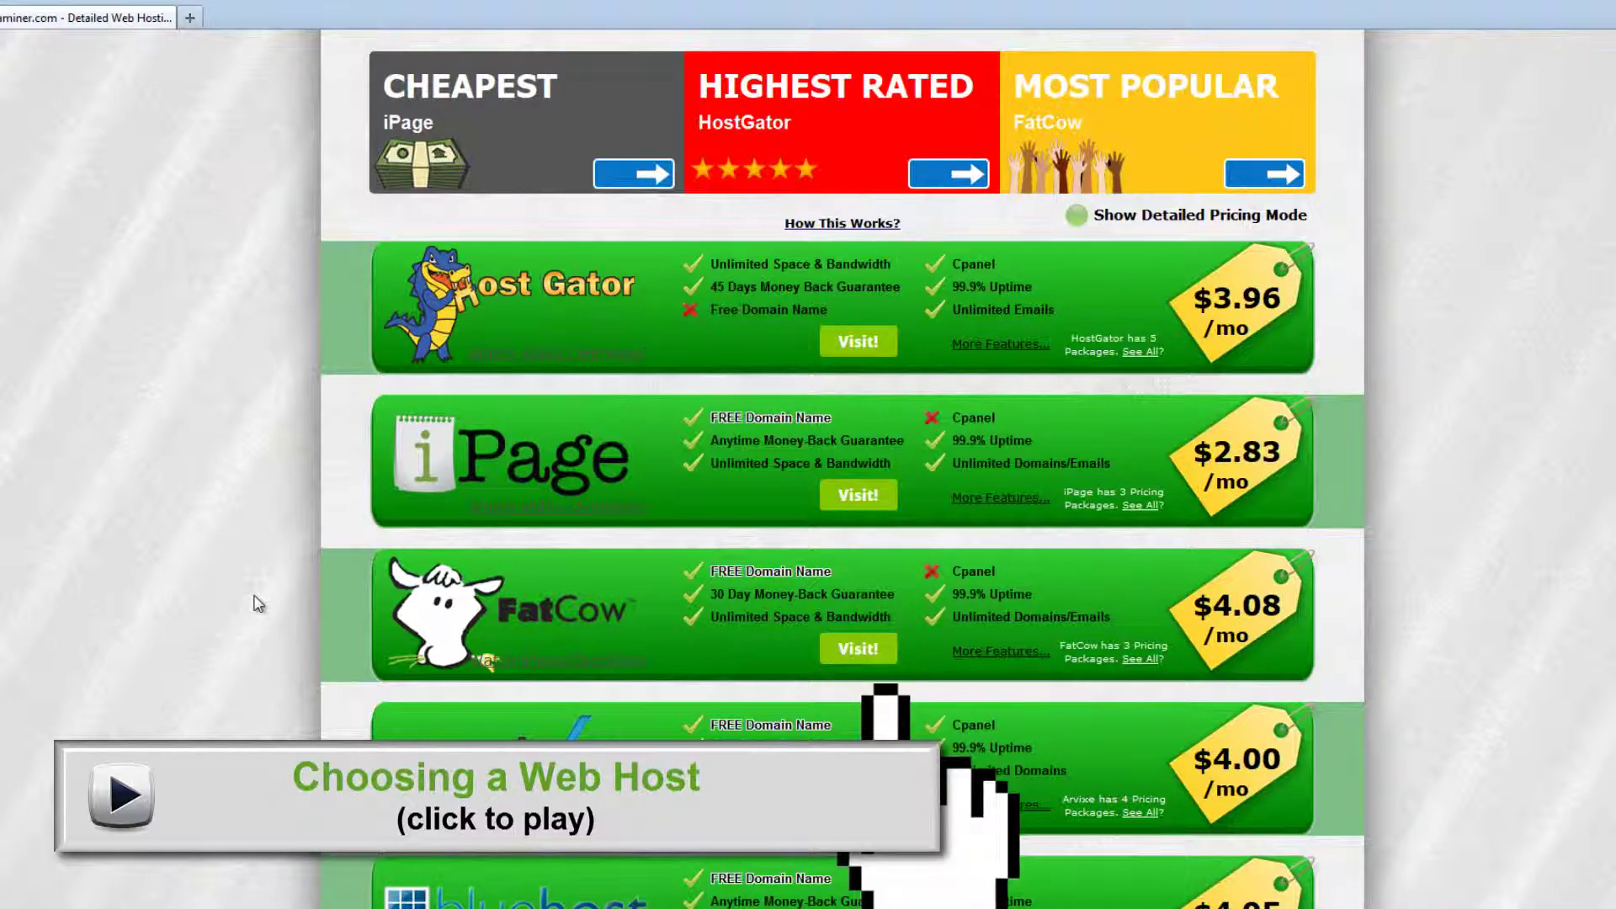
{"action": "scroll", "coordinate": [108, 646], "scroll_direction": "up", "scroll_amount": 2}
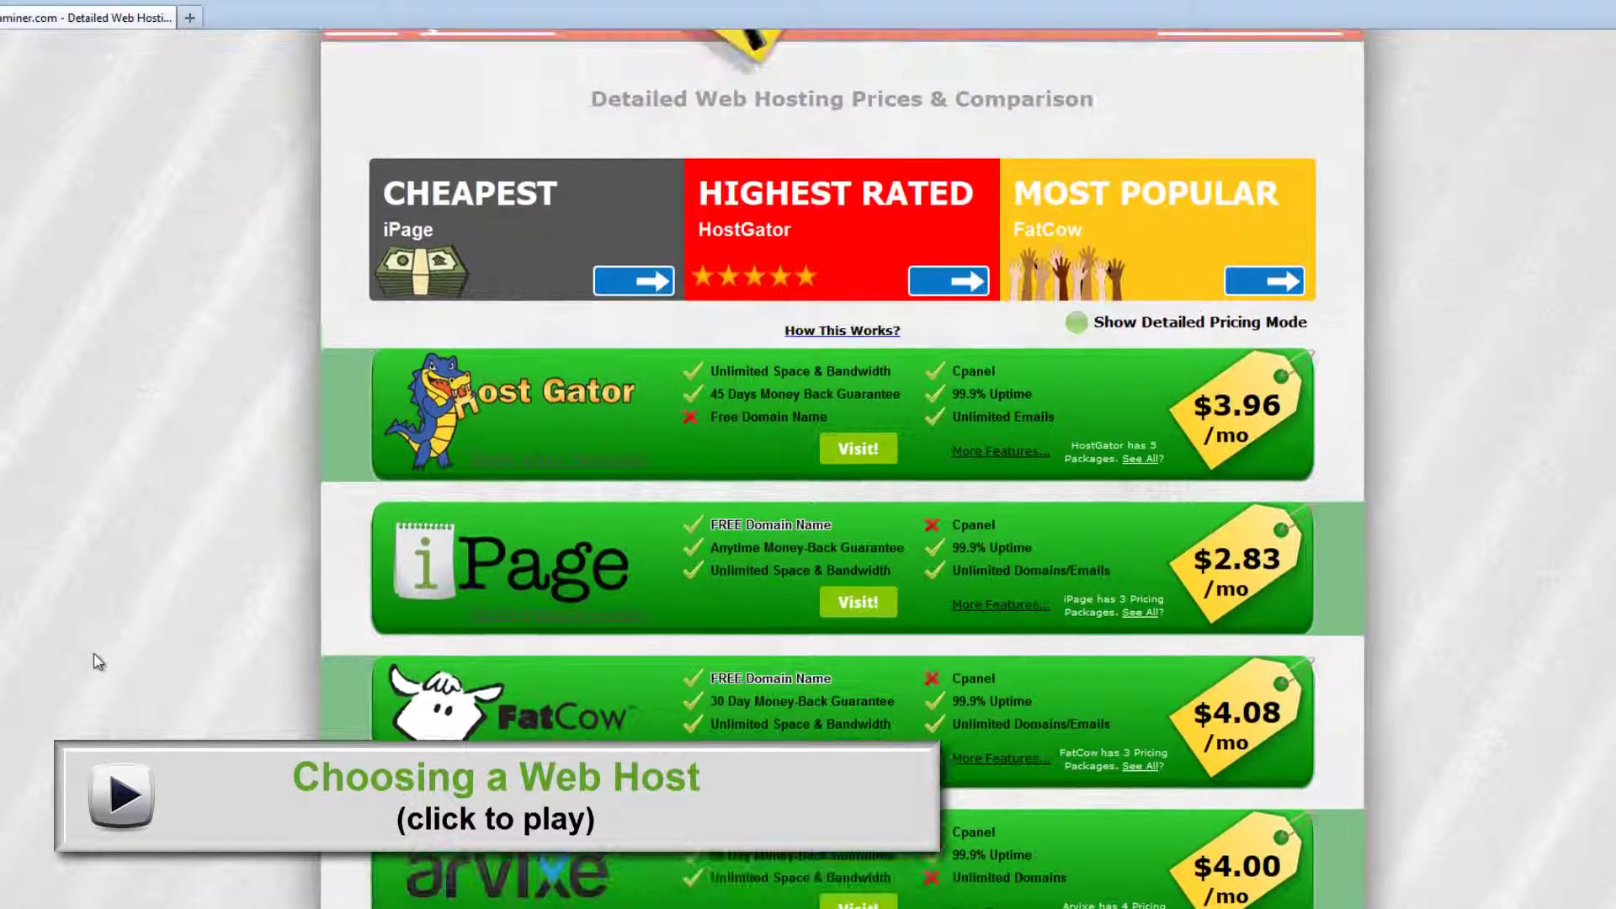
{"action": "scroll", "coordinate": [90, 652], "scroll_direction": "down", "scroll_amount": 4}
{"action": "scroll", "coordinate": [89, 649], "scroll_direction": "down", "scroll_amount": 1}
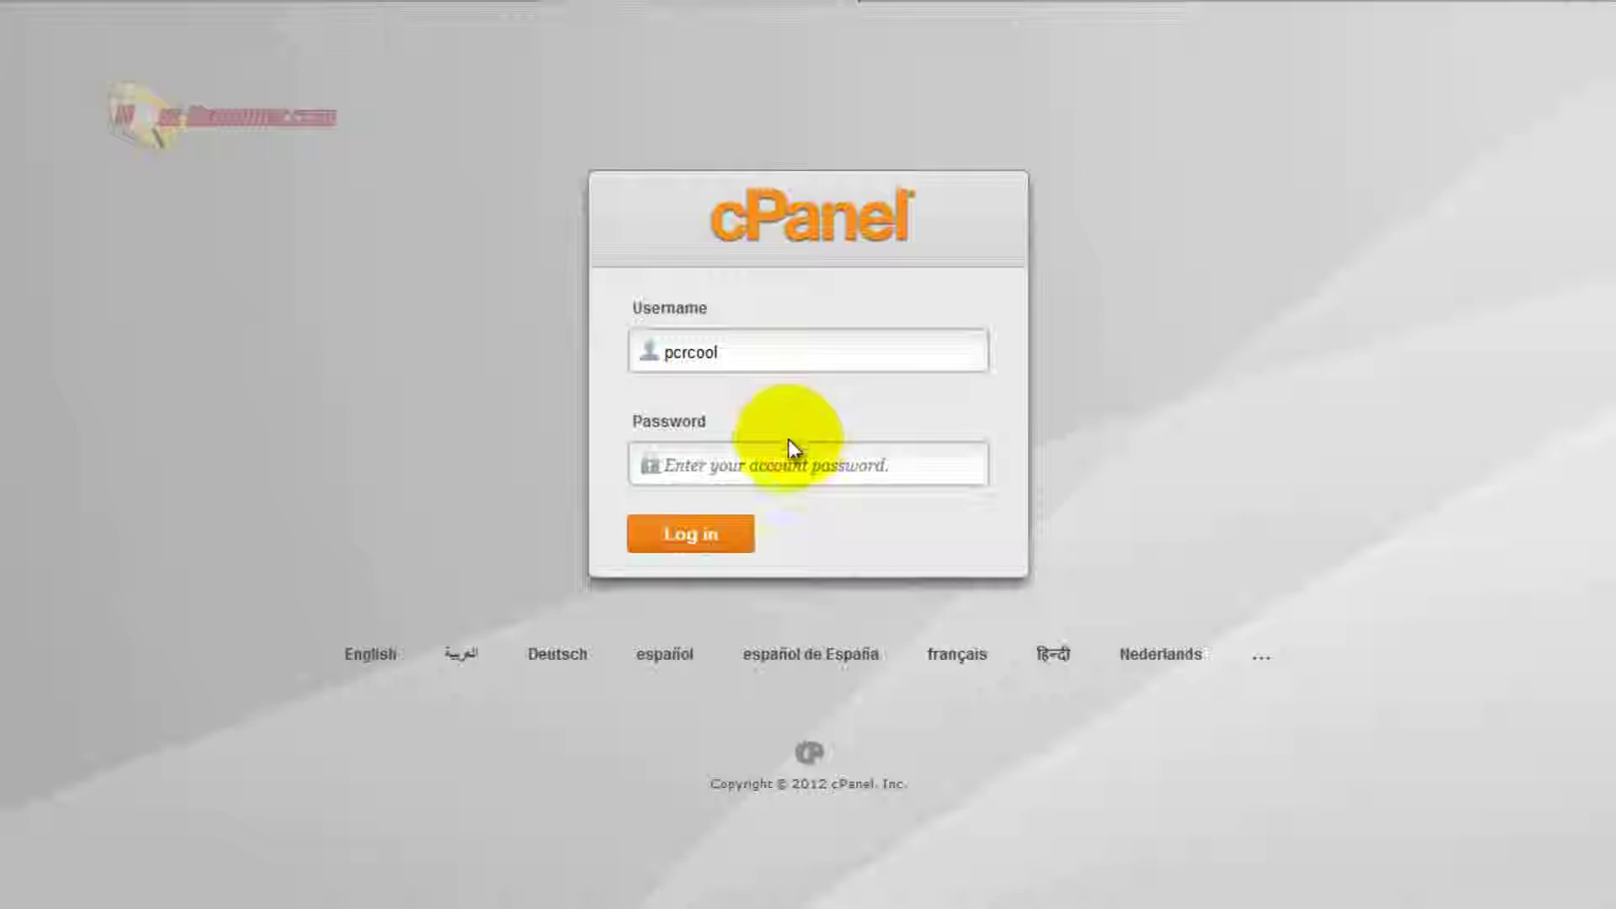
Paste the account password into the cPanel login form and submit it.
{"action": "key", "text": "ctrl+v"}
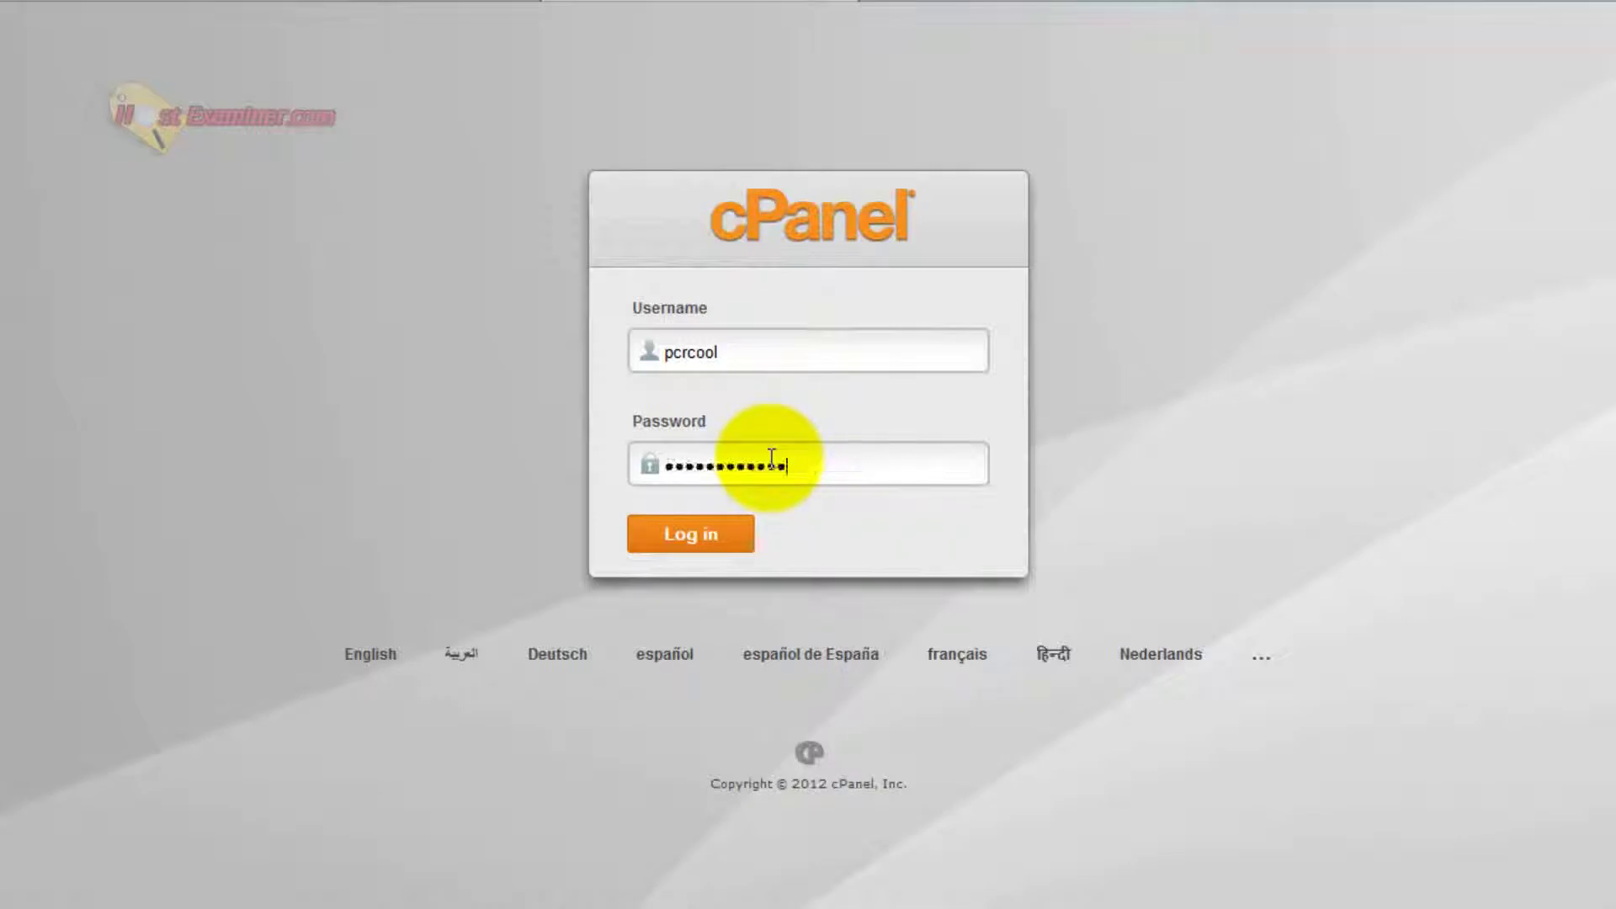
{"action": "key", "text": "Return"}
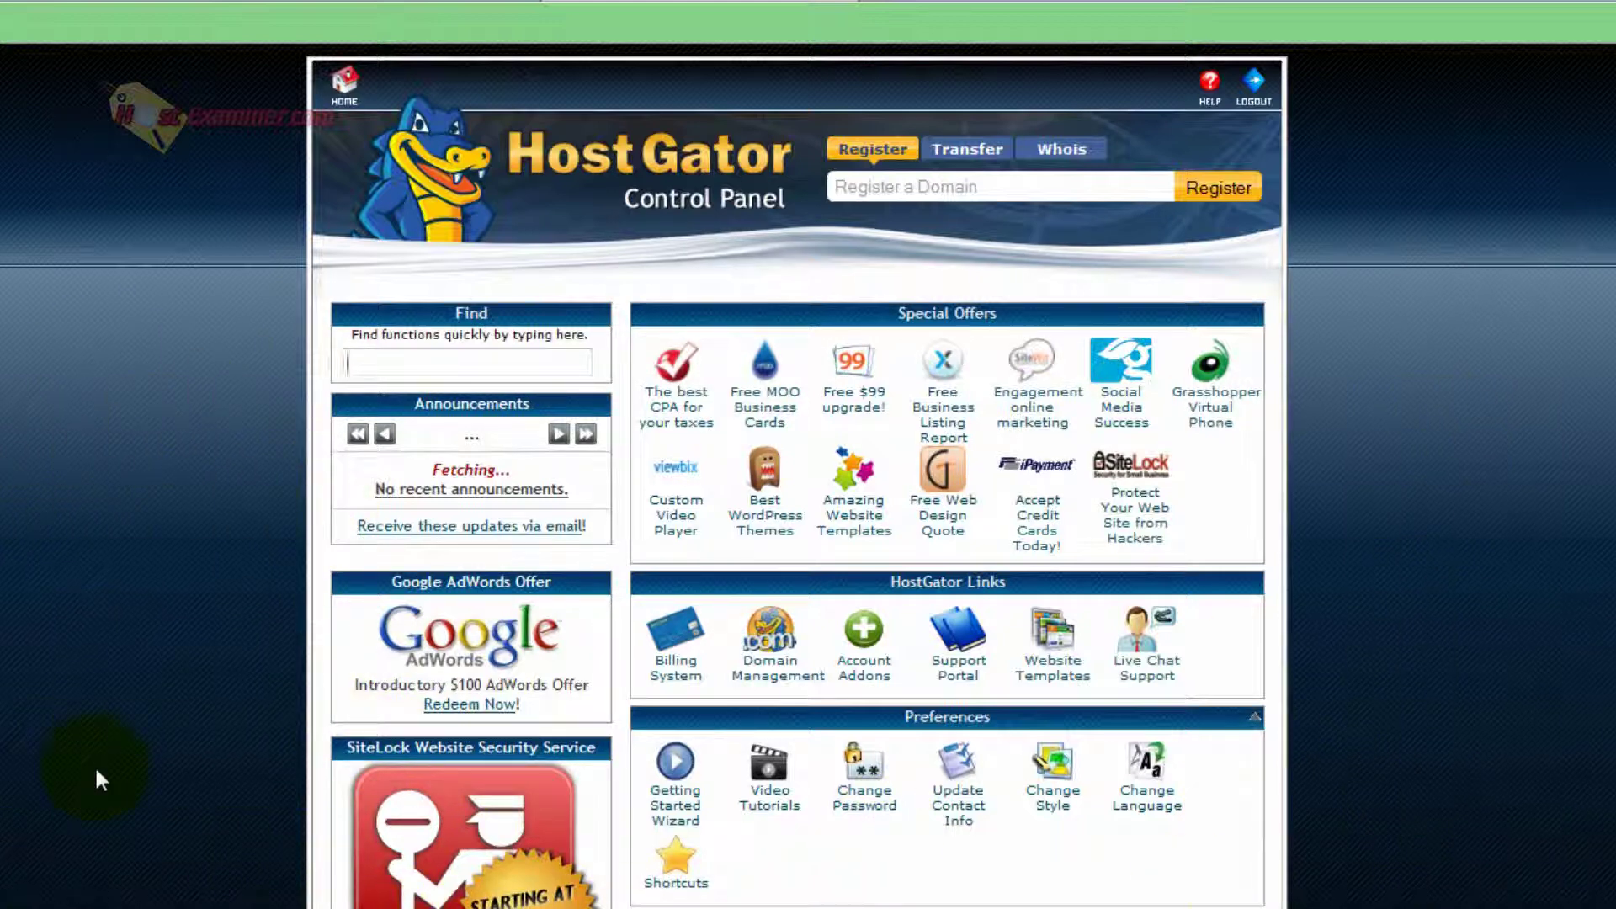
{"action": "scroll", "coordinate": [98, 768], "scroll_direction": "down", "scroll_amount": 3}
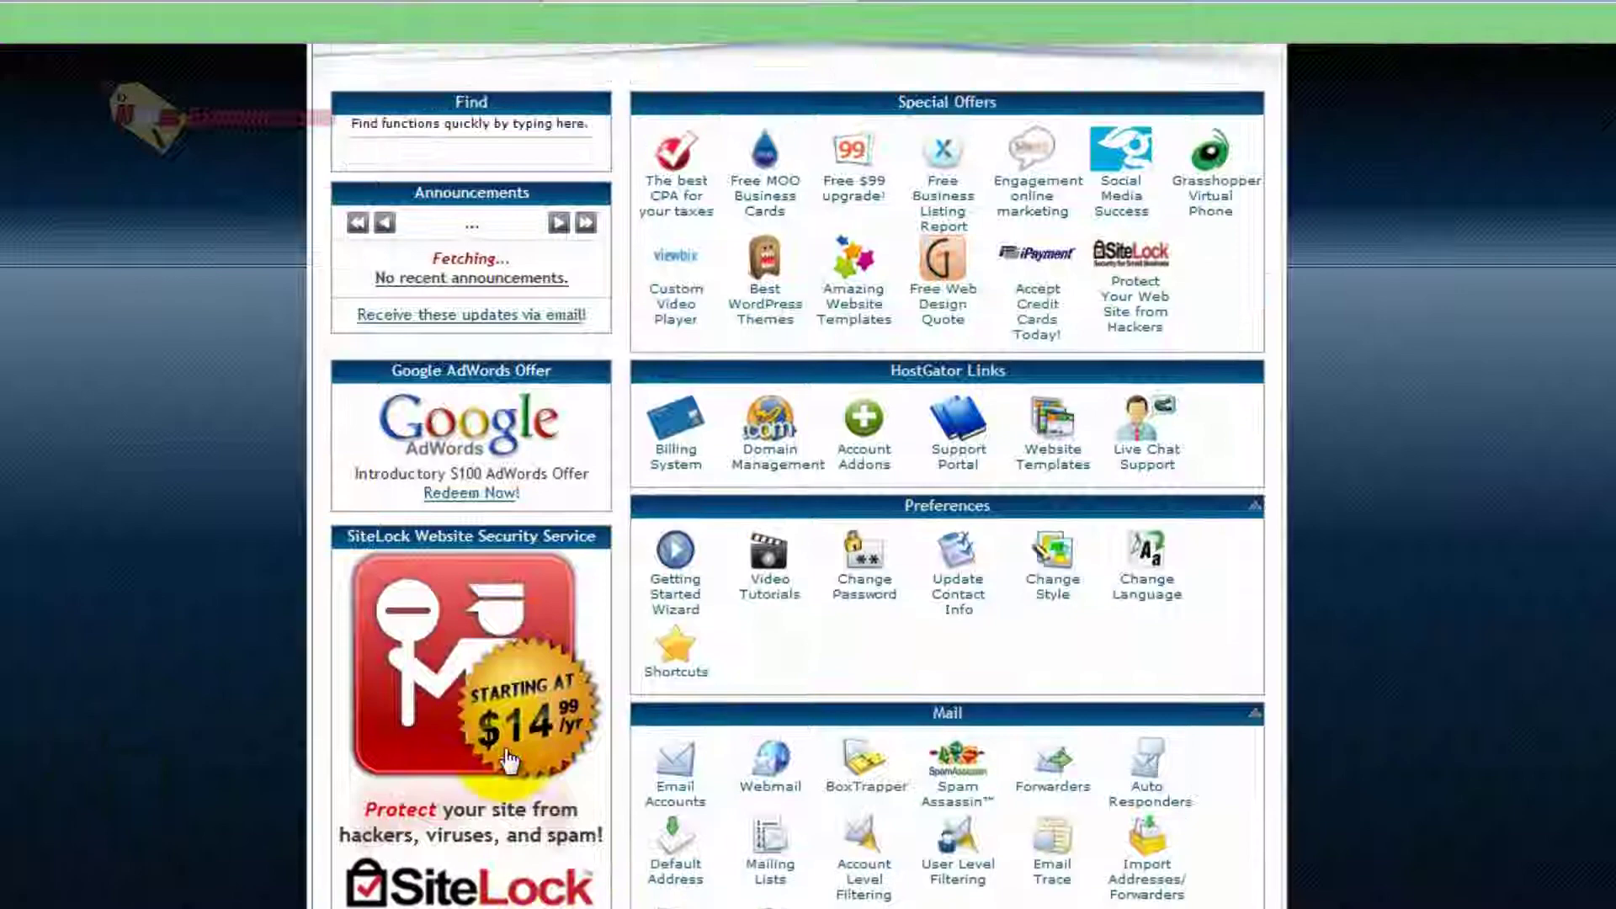
{"action": "scroll", "coordinate": [722, 693], "scroll_direction": "down", "scroll_amount": 1}
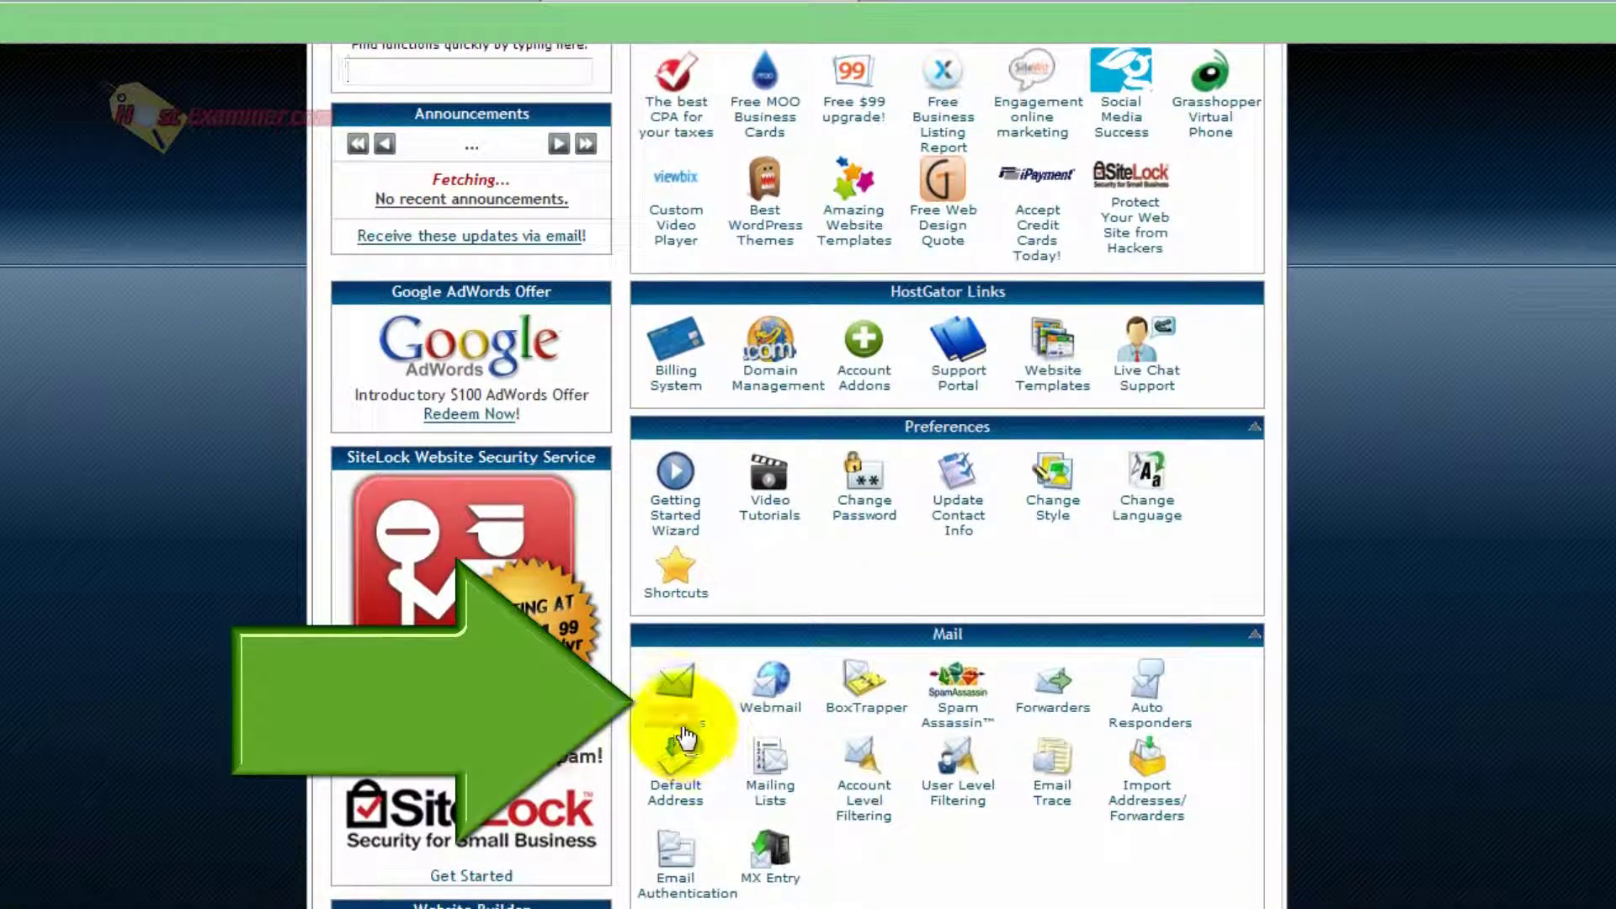
{"action": "left_click", "coordinate": [679, 728]}
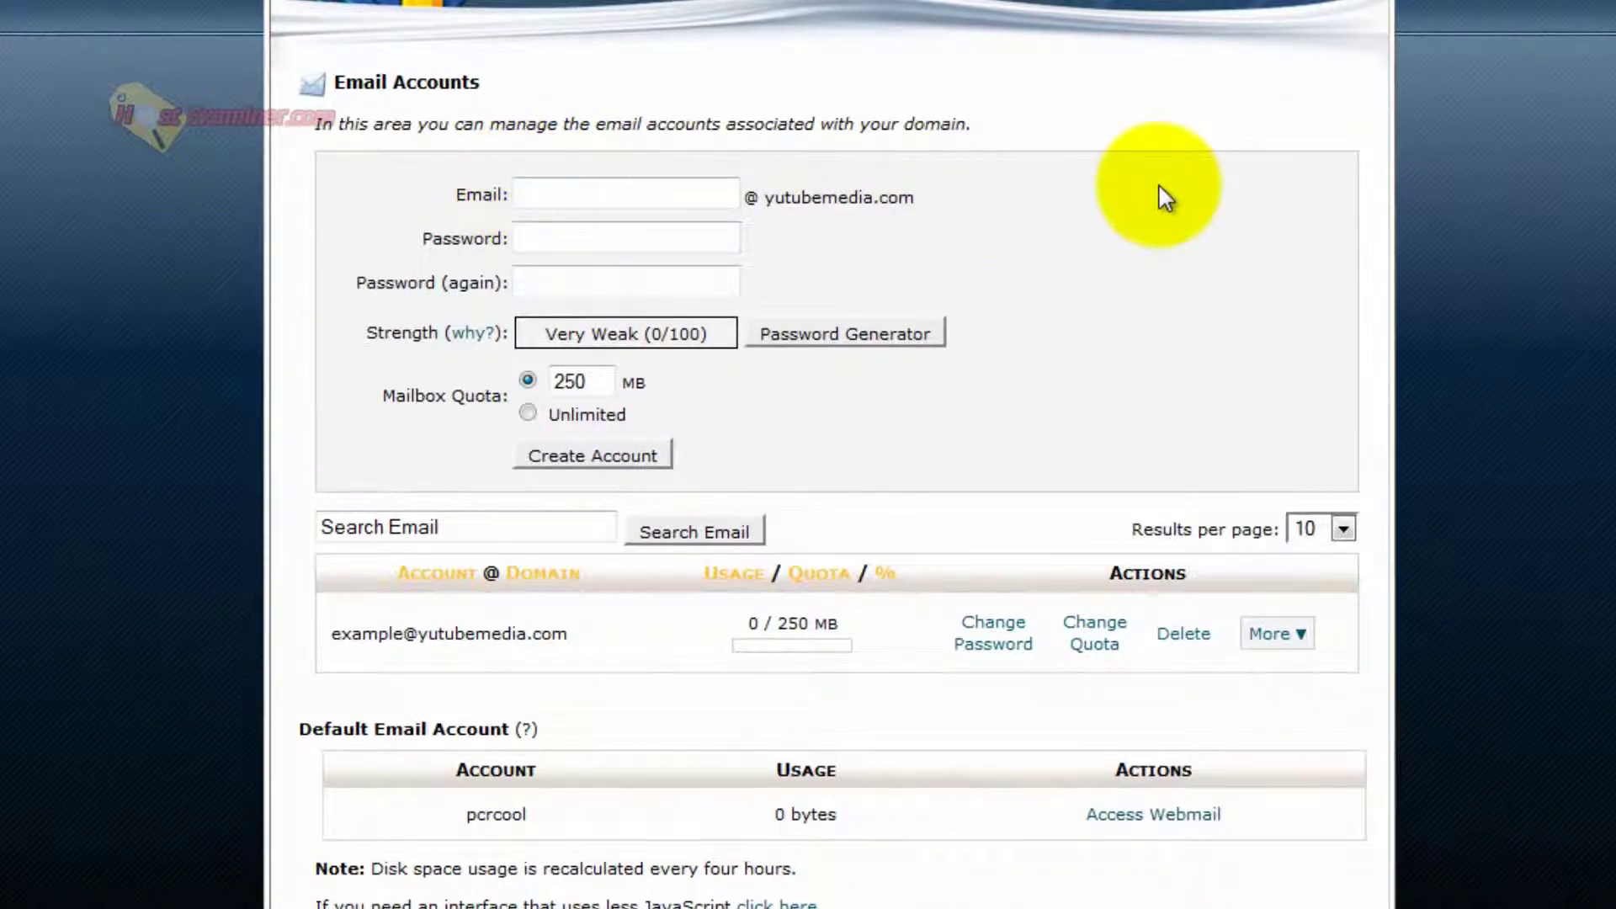
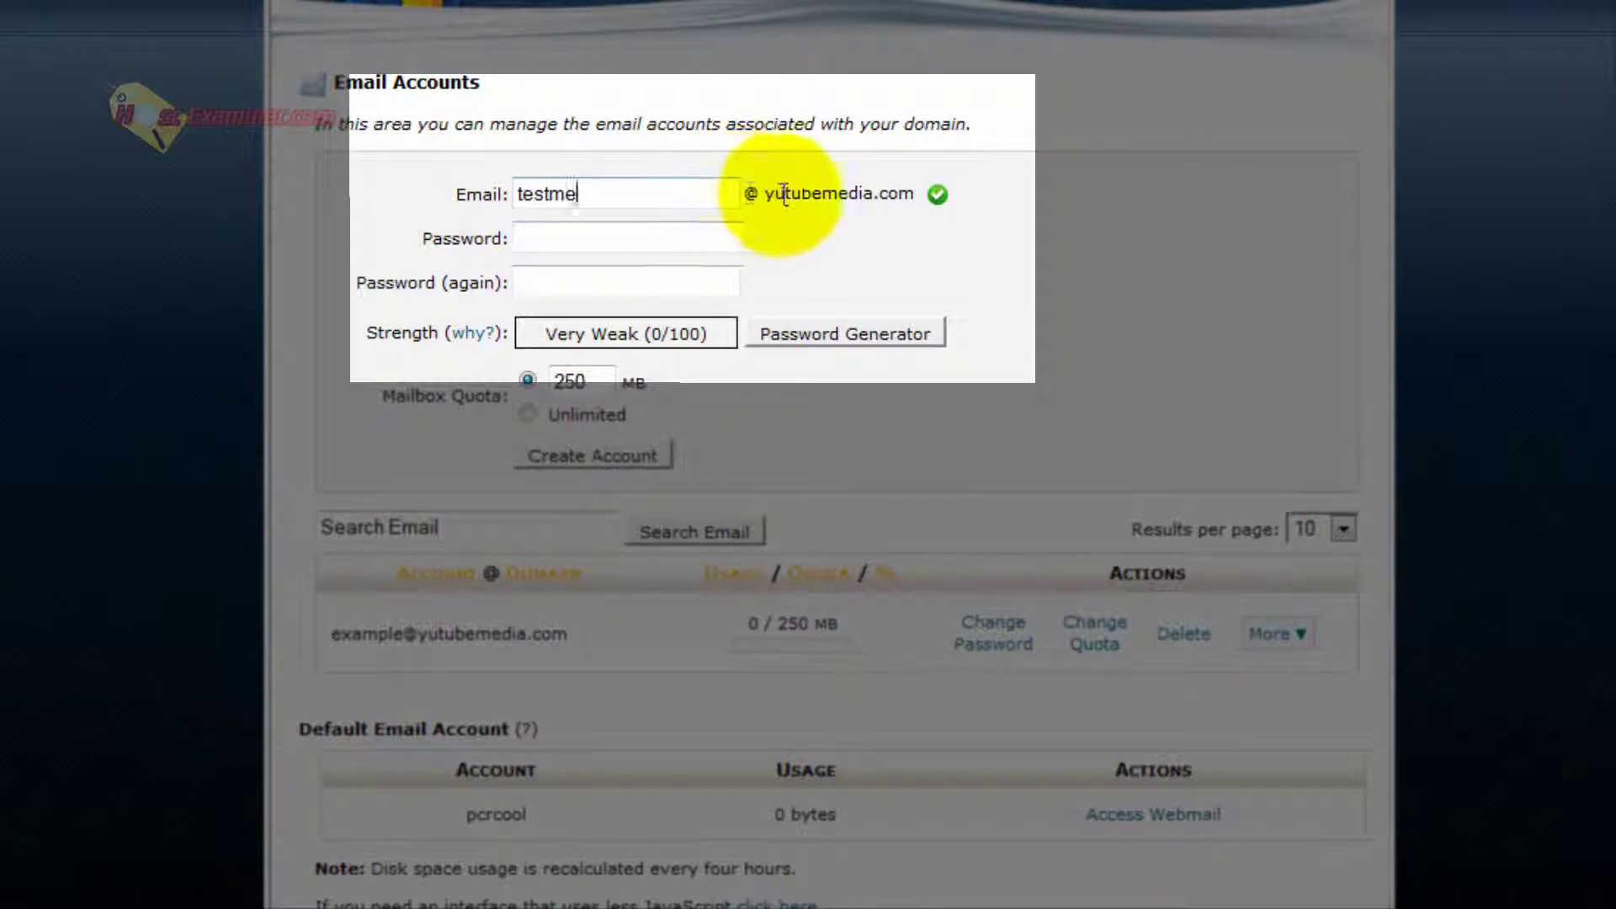
{"action": "left_click_drag", "start_coordinate": [787, 193], "coordinate": [917, 194]}
{"action": "left_click", "coordinate": [792, 180]}
{"action": "left_click_drag", "start_coordinate": [792, 179], "coordinate": [929, 202]}
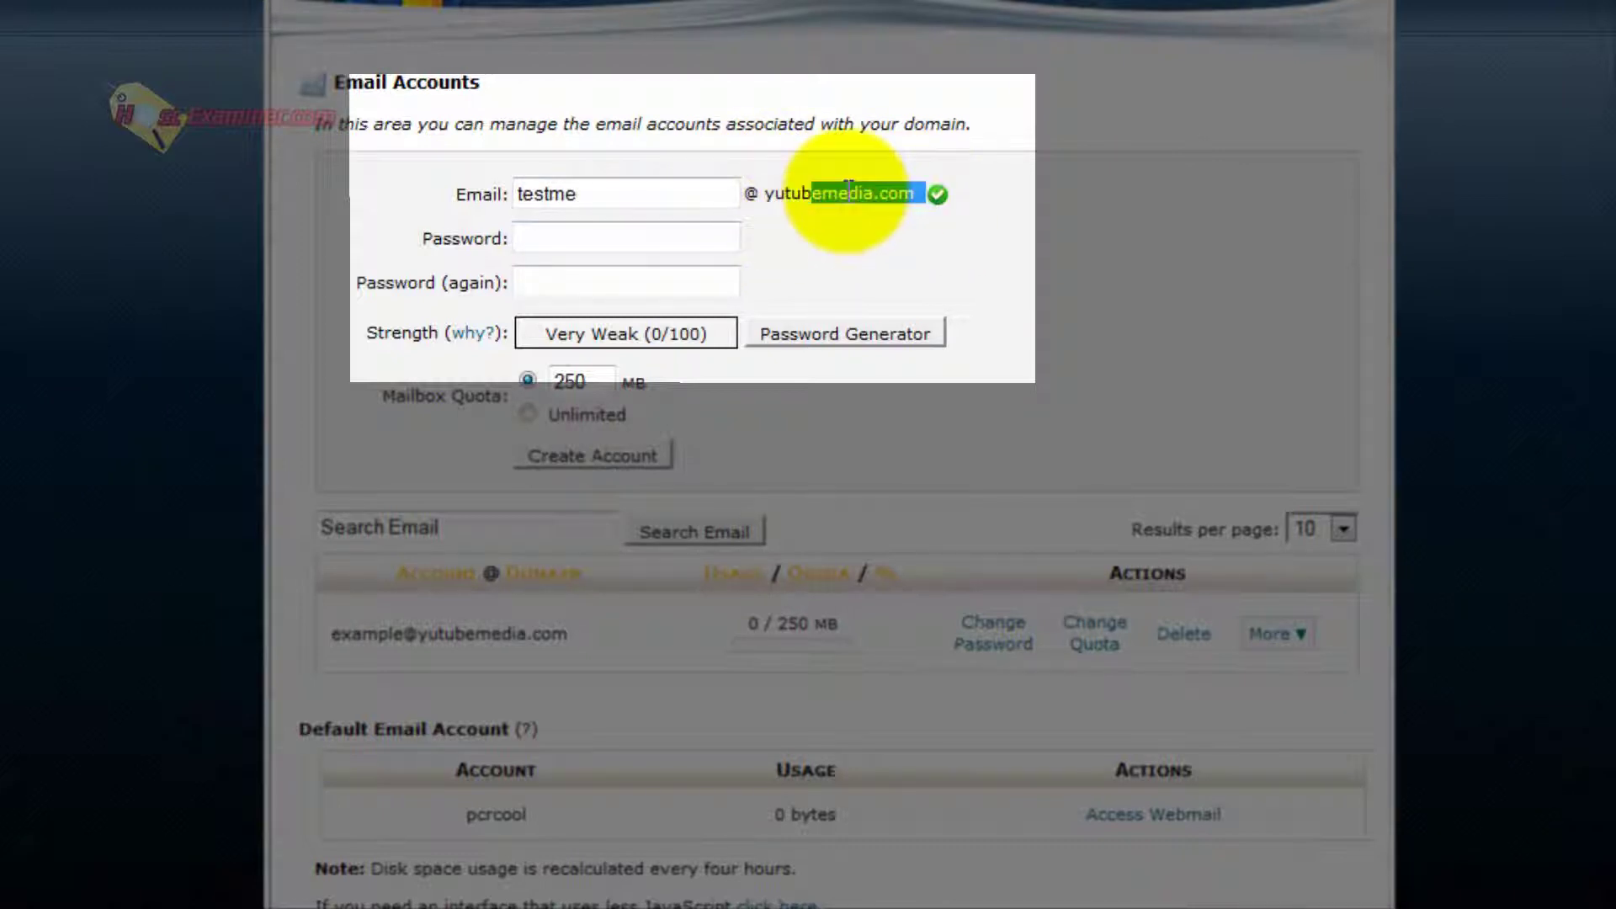
{"action": "left_click", "coordinate": [738, 198]}
{"action": "double_click", "coordinate": [539, 192]}
{"action": "left_click", "coordinate": [594, 195]}
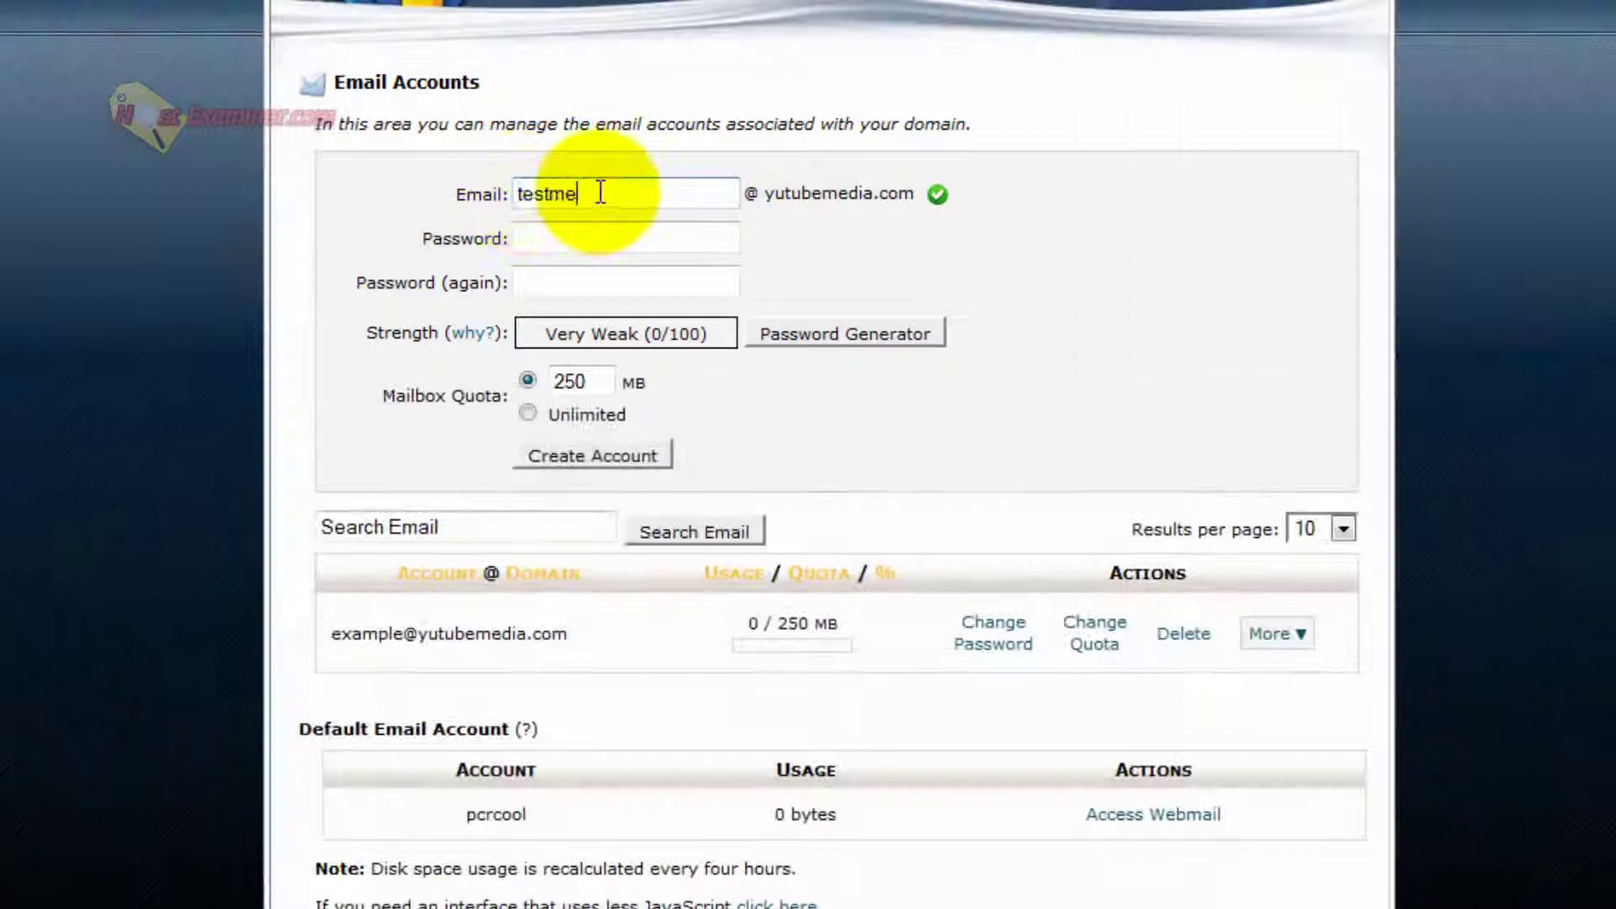
{"action": "left_click_drag", "start_coordinate": [589, 193], "coordinate": [440, 202]}
Set and confirm the mailbox password, choose Unlimited quota, and create the account.
{"action": "left_click", "coordinate": [579, 234]}
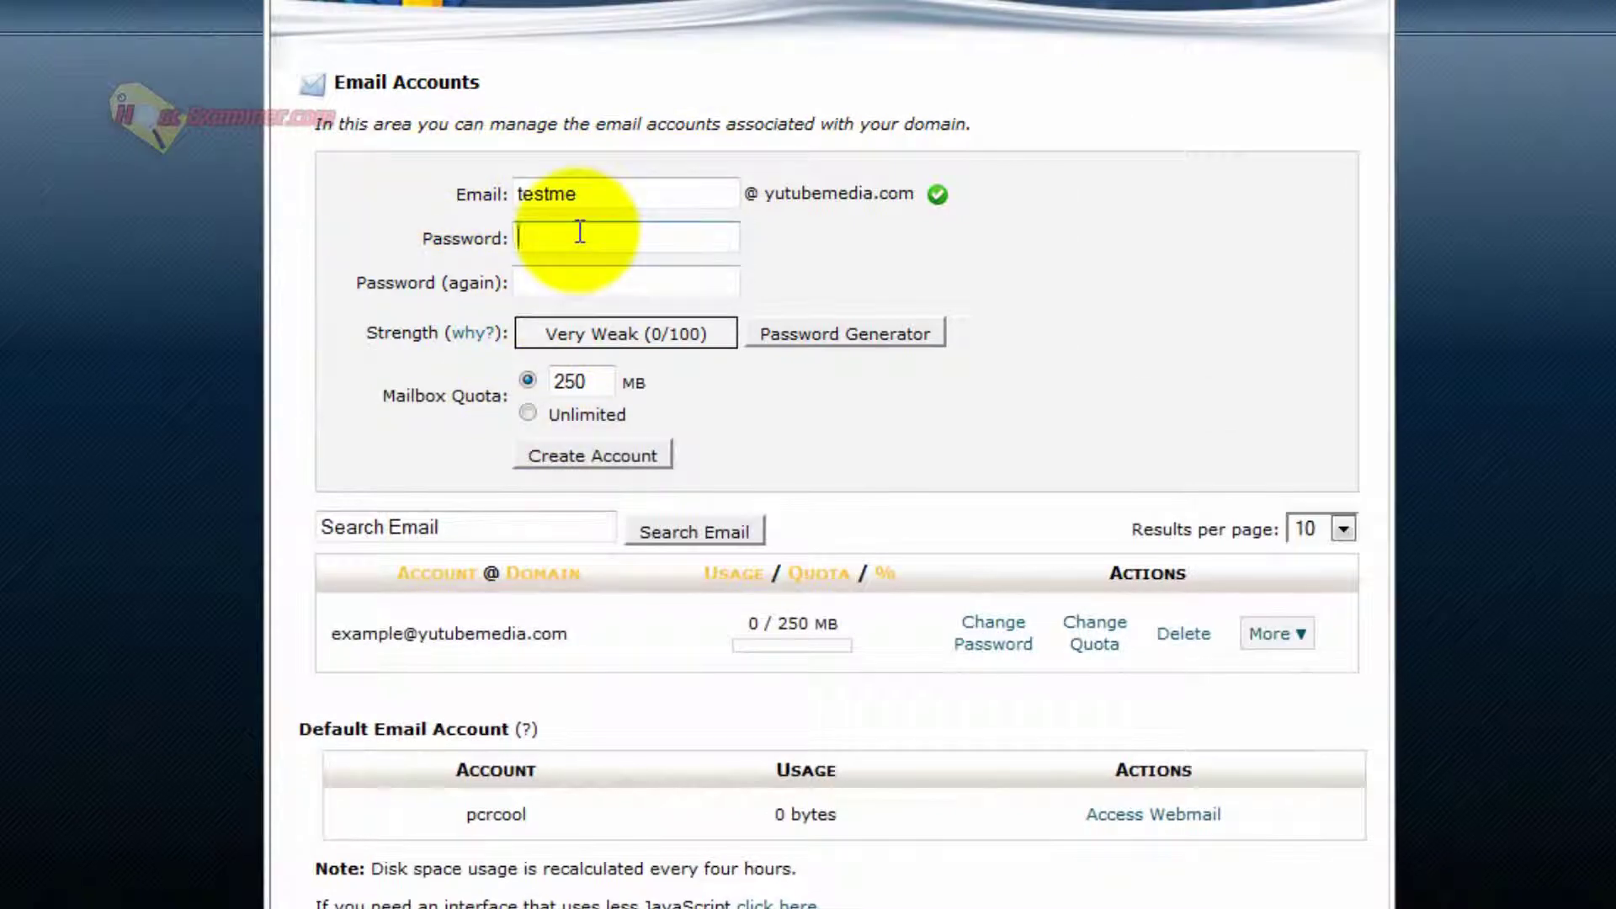
{"action": "type", "text": "123456"}
{"action": "key", "text": "Tab"}
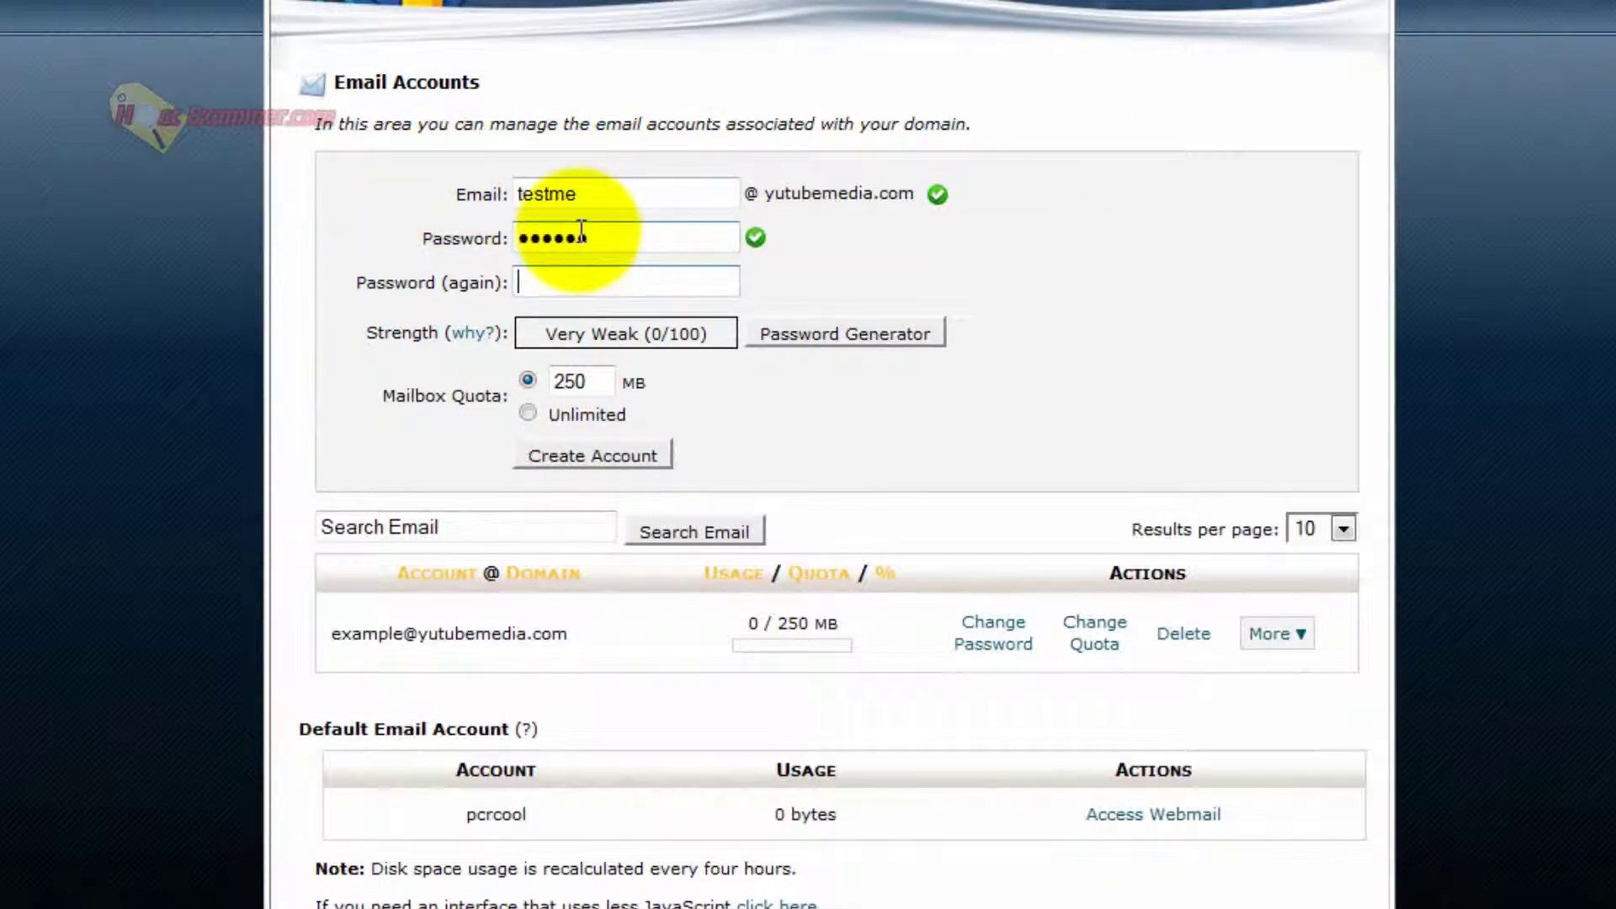
{"action": "type", "text": "123456"}
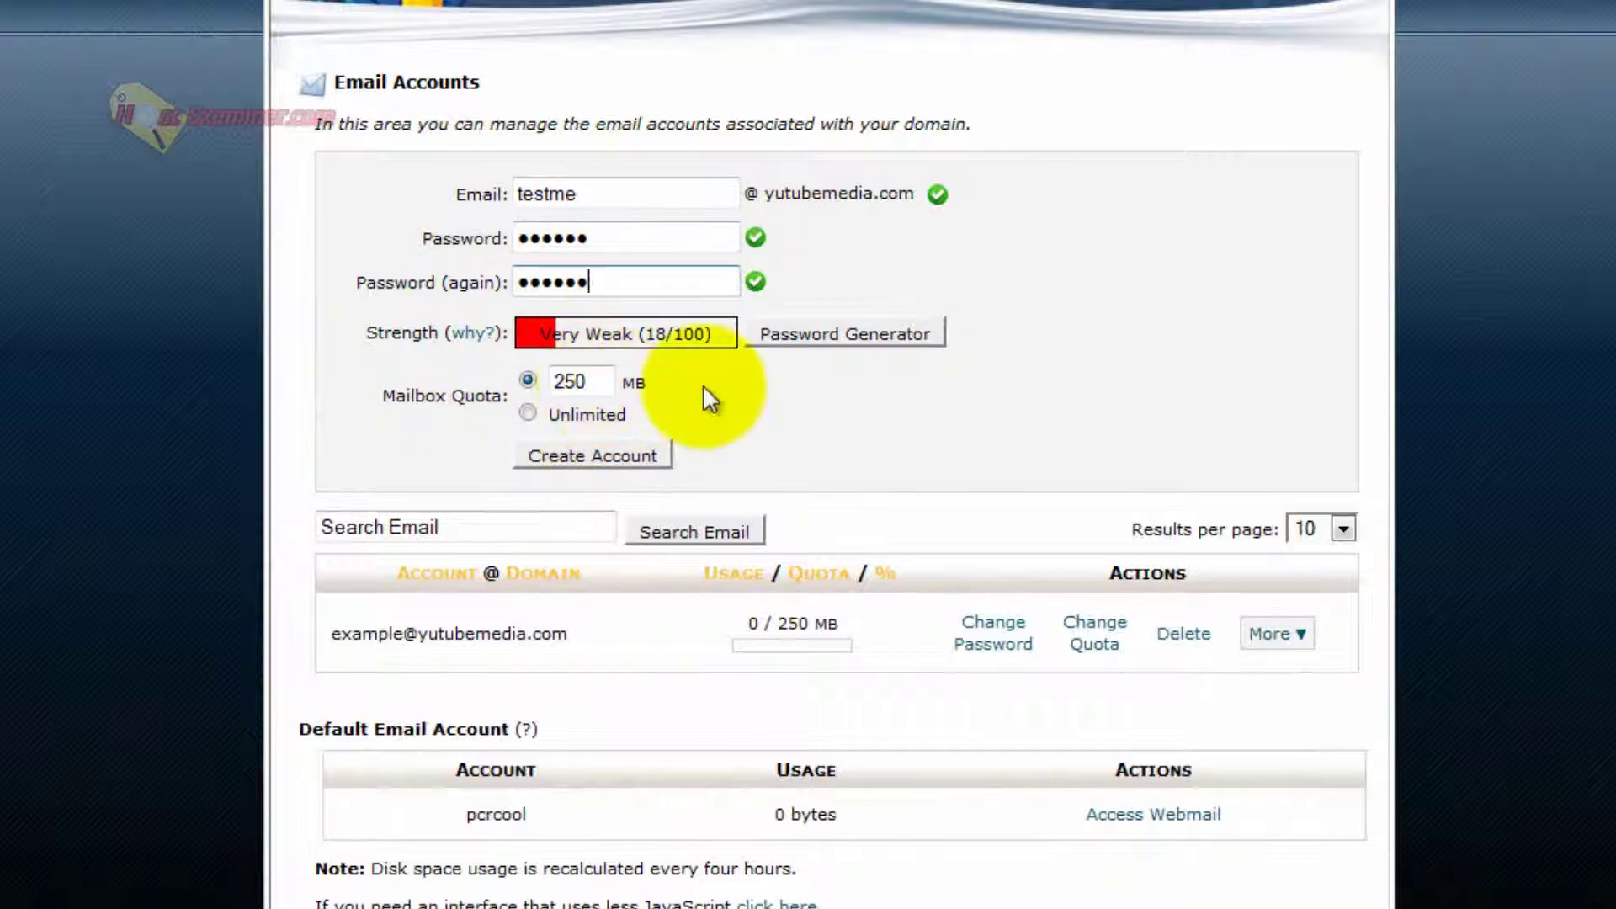
{"action": "left_click", "coordinate": [526, 413]}
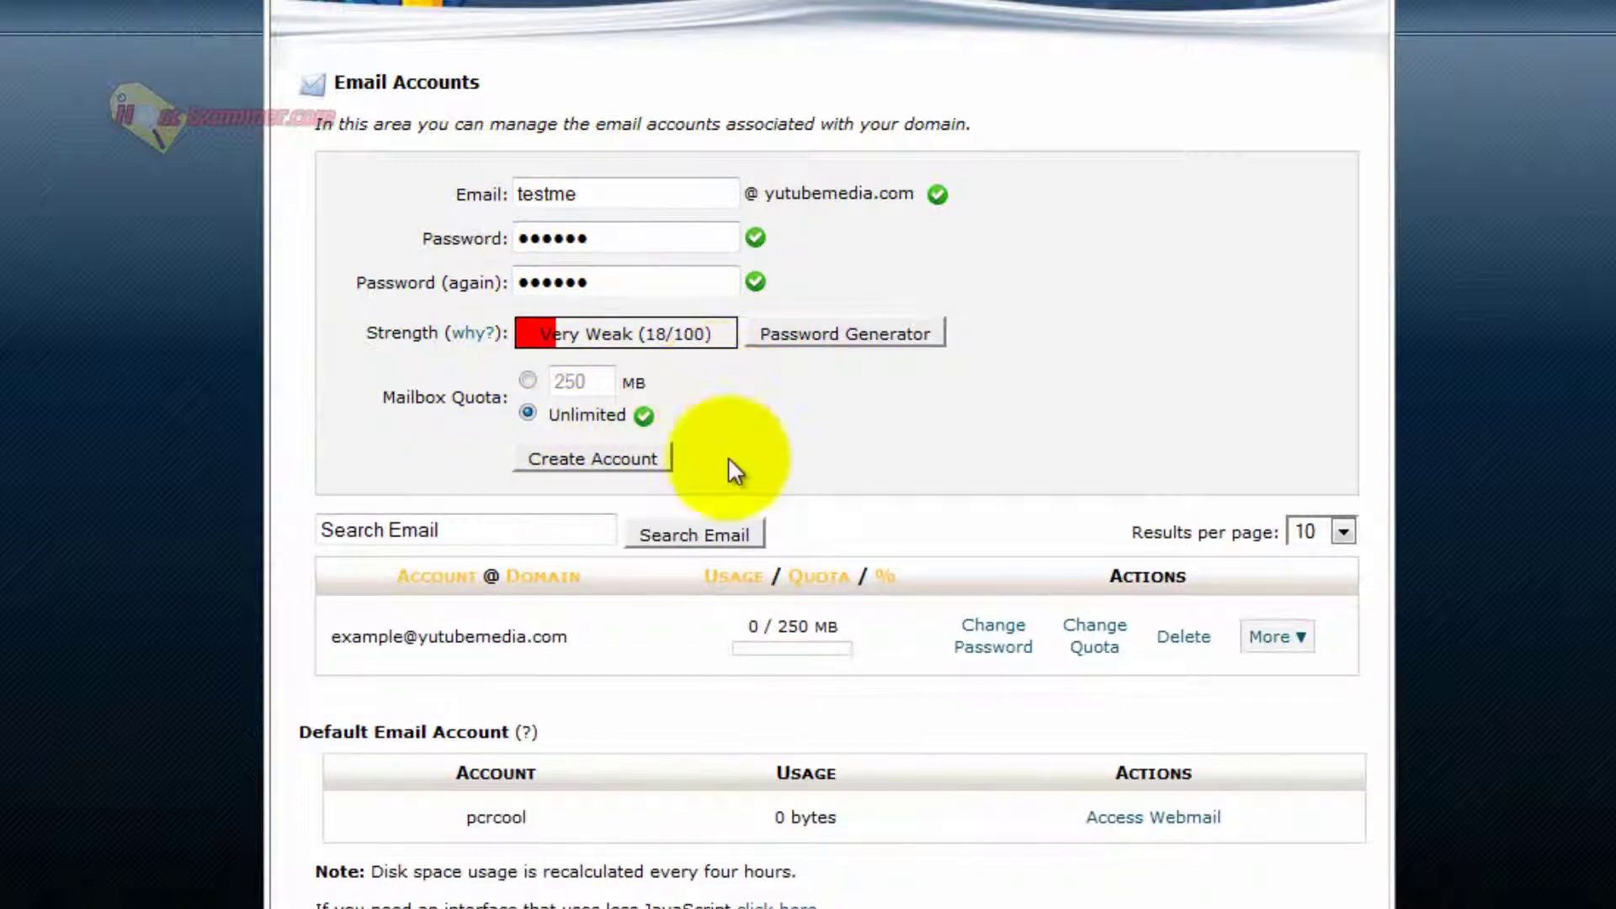
{"action": "left_click", "coordinate": [582, 454]}
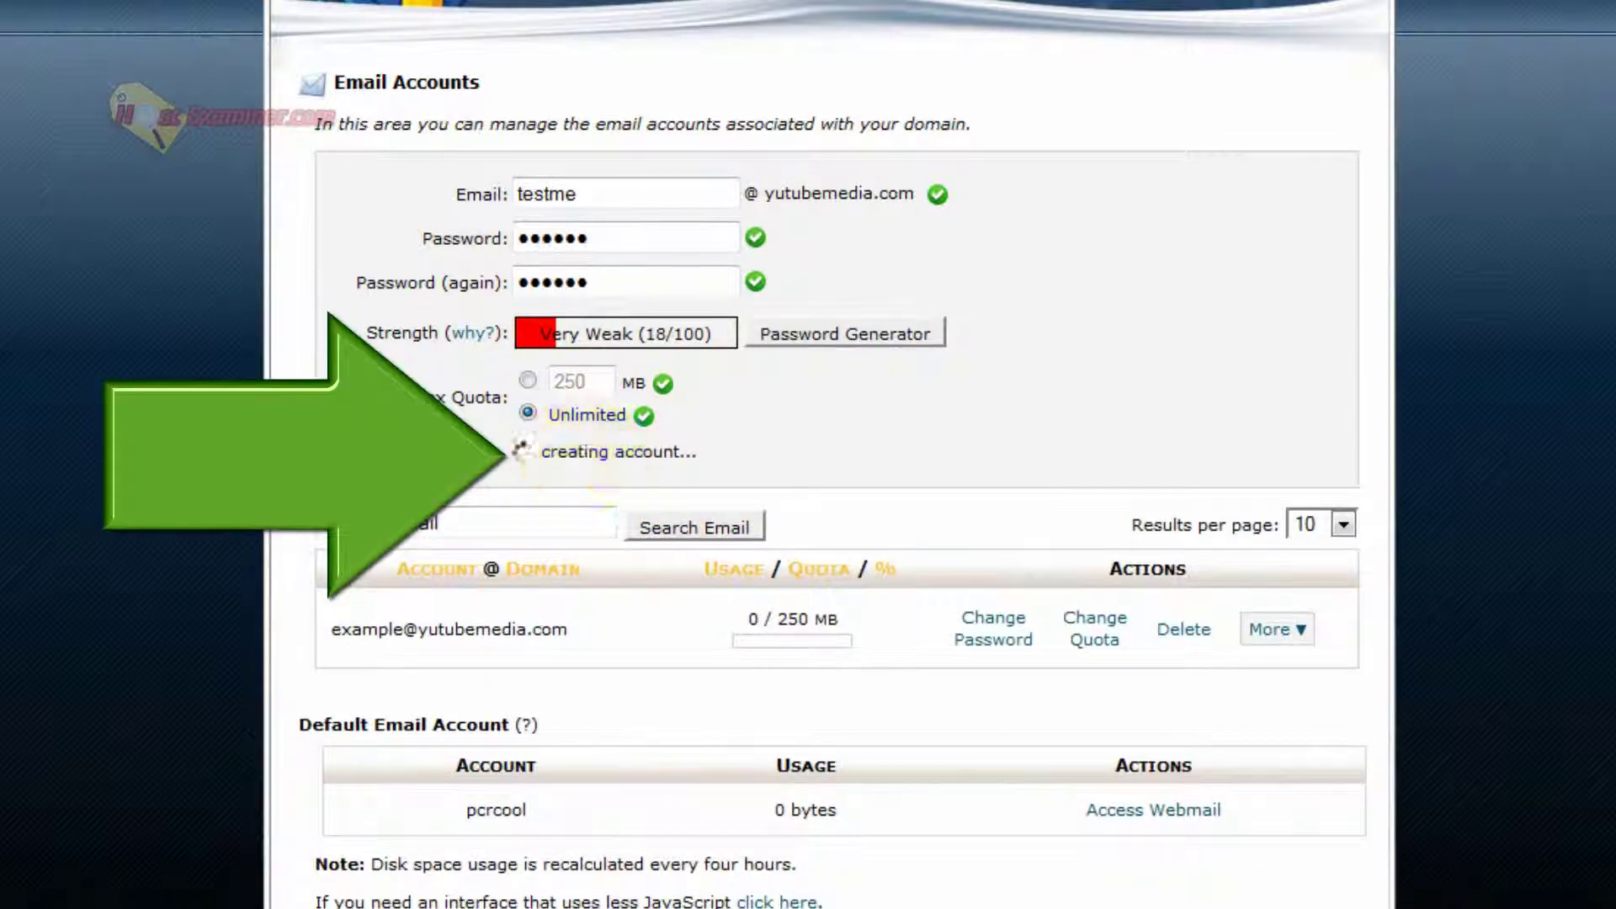
{"action": "scroll", "coordinate": [671, 680], "scroll_direction": "down", "scroll_amount": 2}
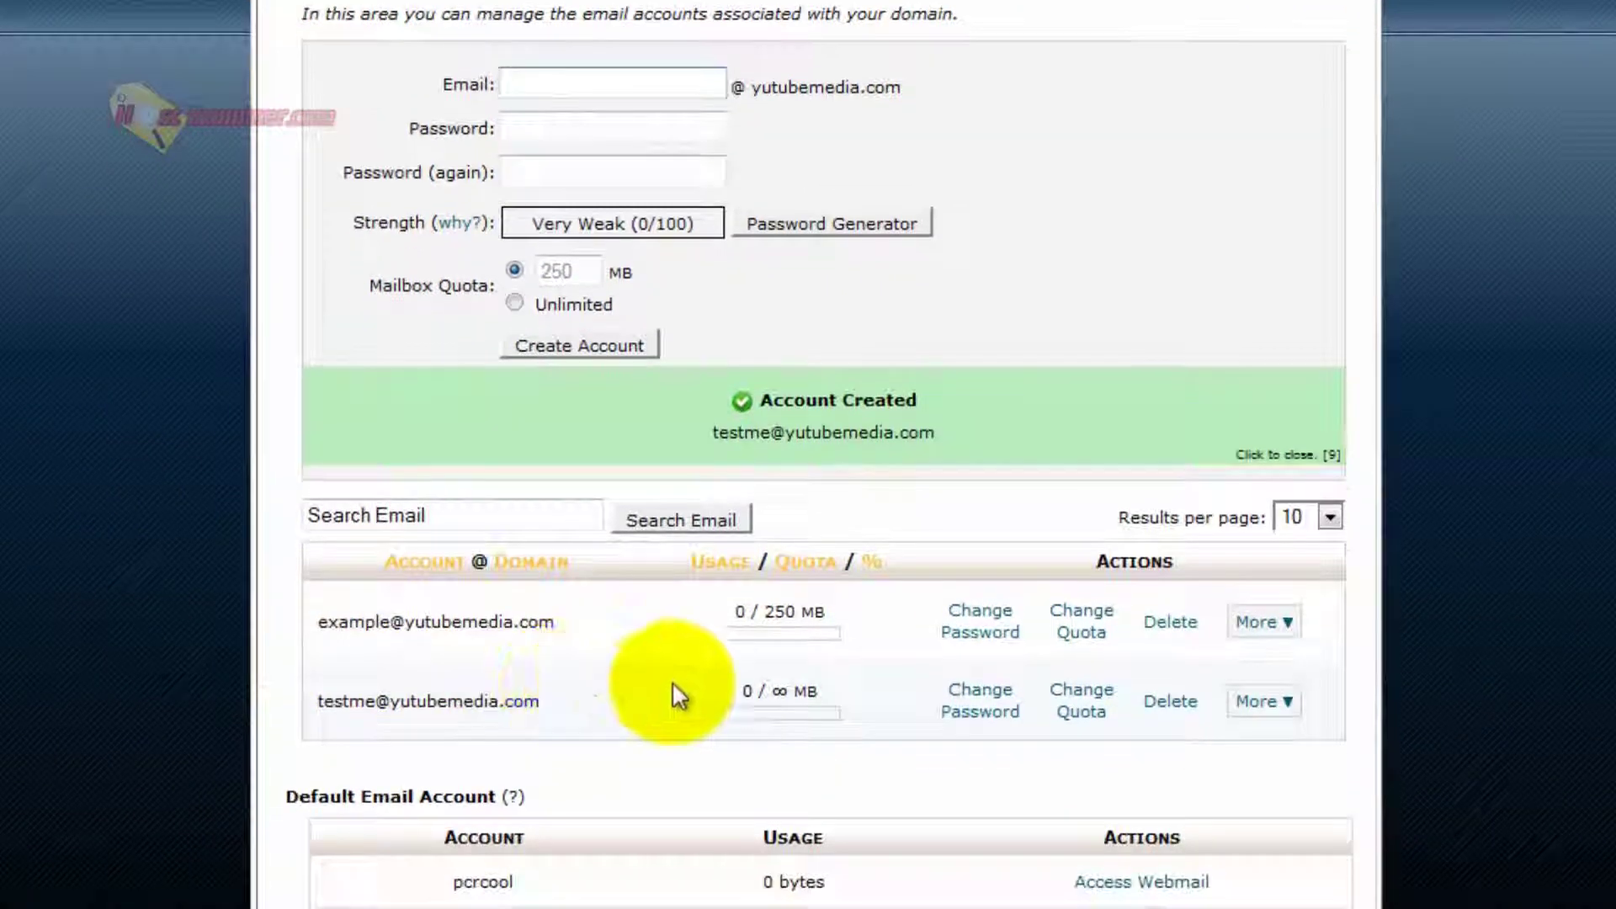
{"action": "left_click_drag", "start_coordinate": [302, 698], "coordinate": [1346, 698]}
{"action": "left_click", "coordinate": [1175, 762]}
{"action": "left_click_drag", "start_coordinate": [307, 700], "coordinate": [595, 711]}
{"action": "left_click", "coordinate": [580, 705]}
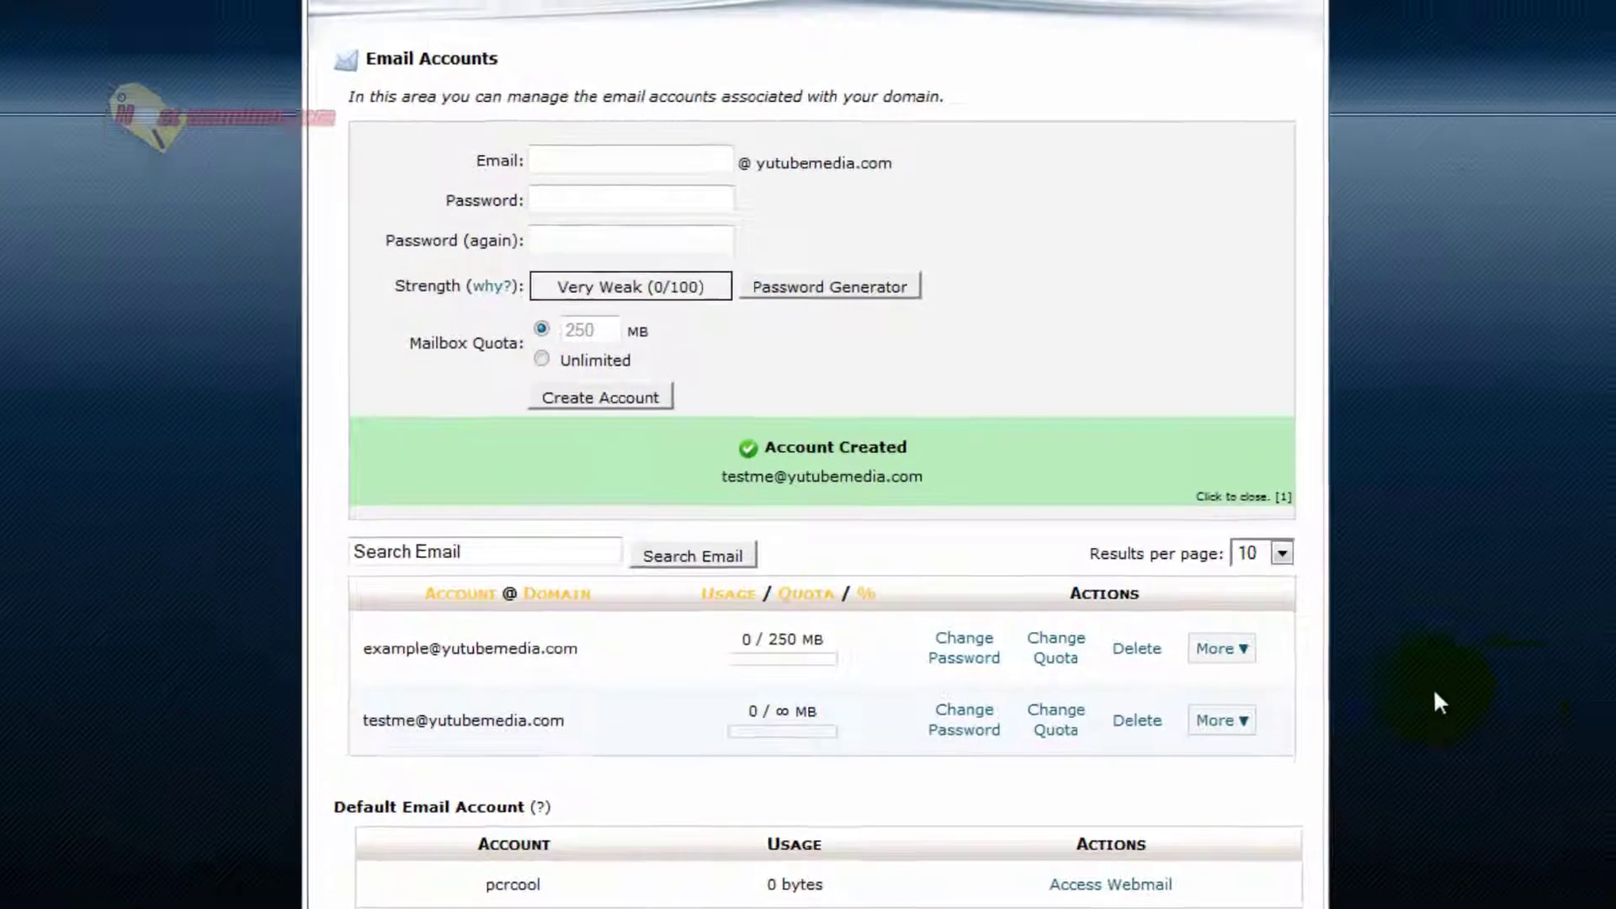
Go back to the cPanel home page and start adding a new email forwarder.
{"action": "scroll", "coordinate": [210, 757], "scroll_direction": "up", "scroll_amount": 2}
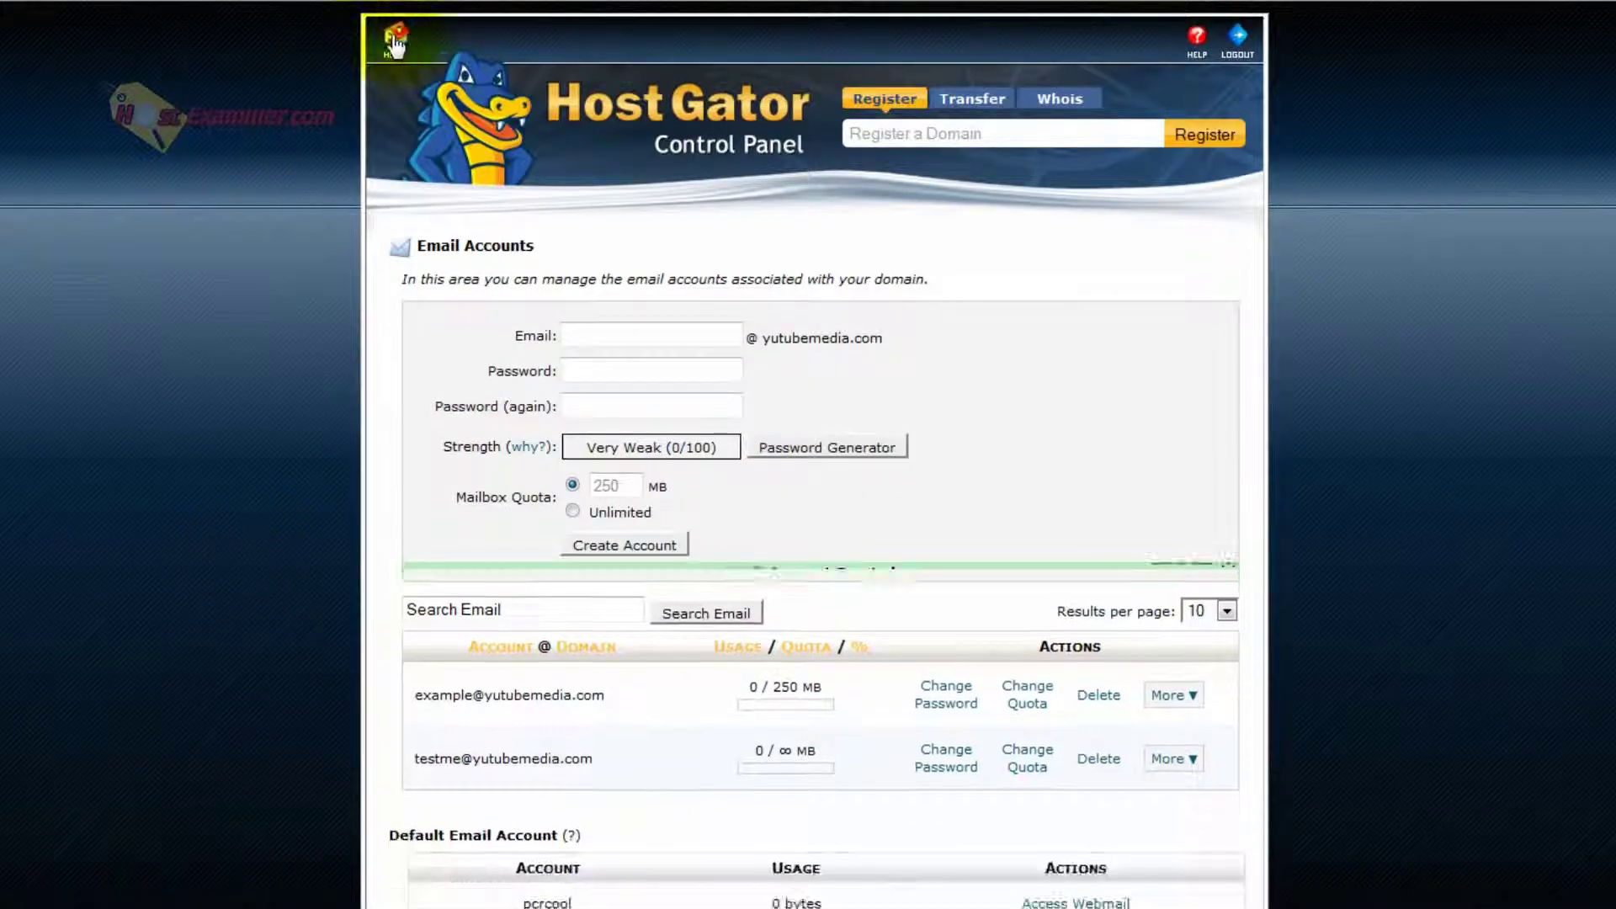
{"action": "left_click", "coordinate": [409, 50]}
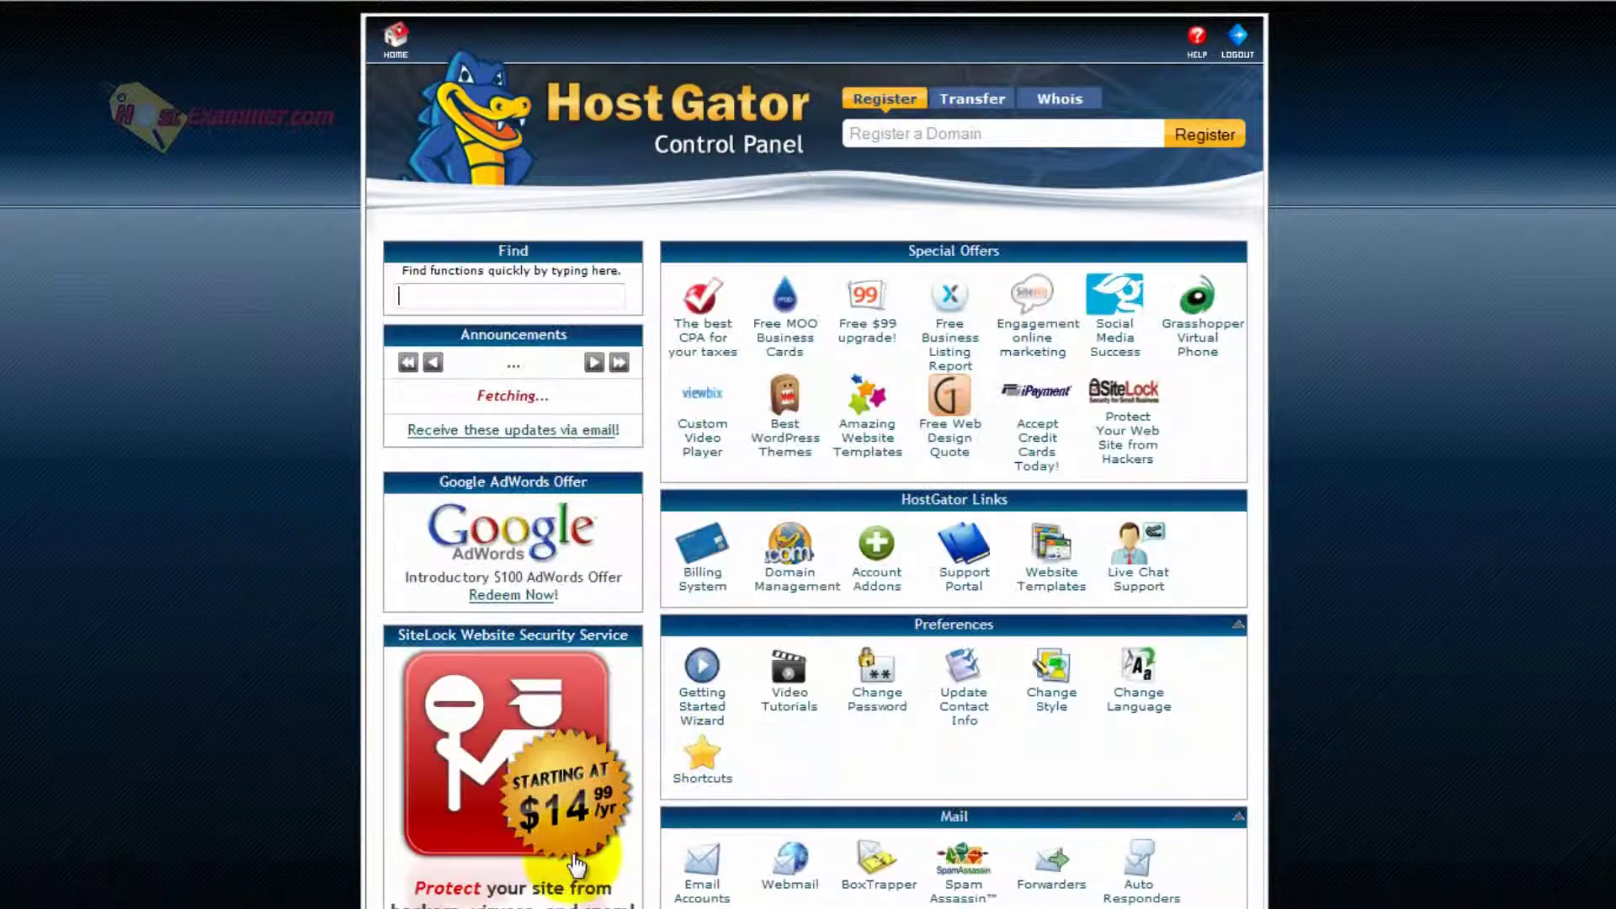
{"action": "scroll", "coordinate": [115, 543], "scroll_direction": "down", "scroll_amount": 2}
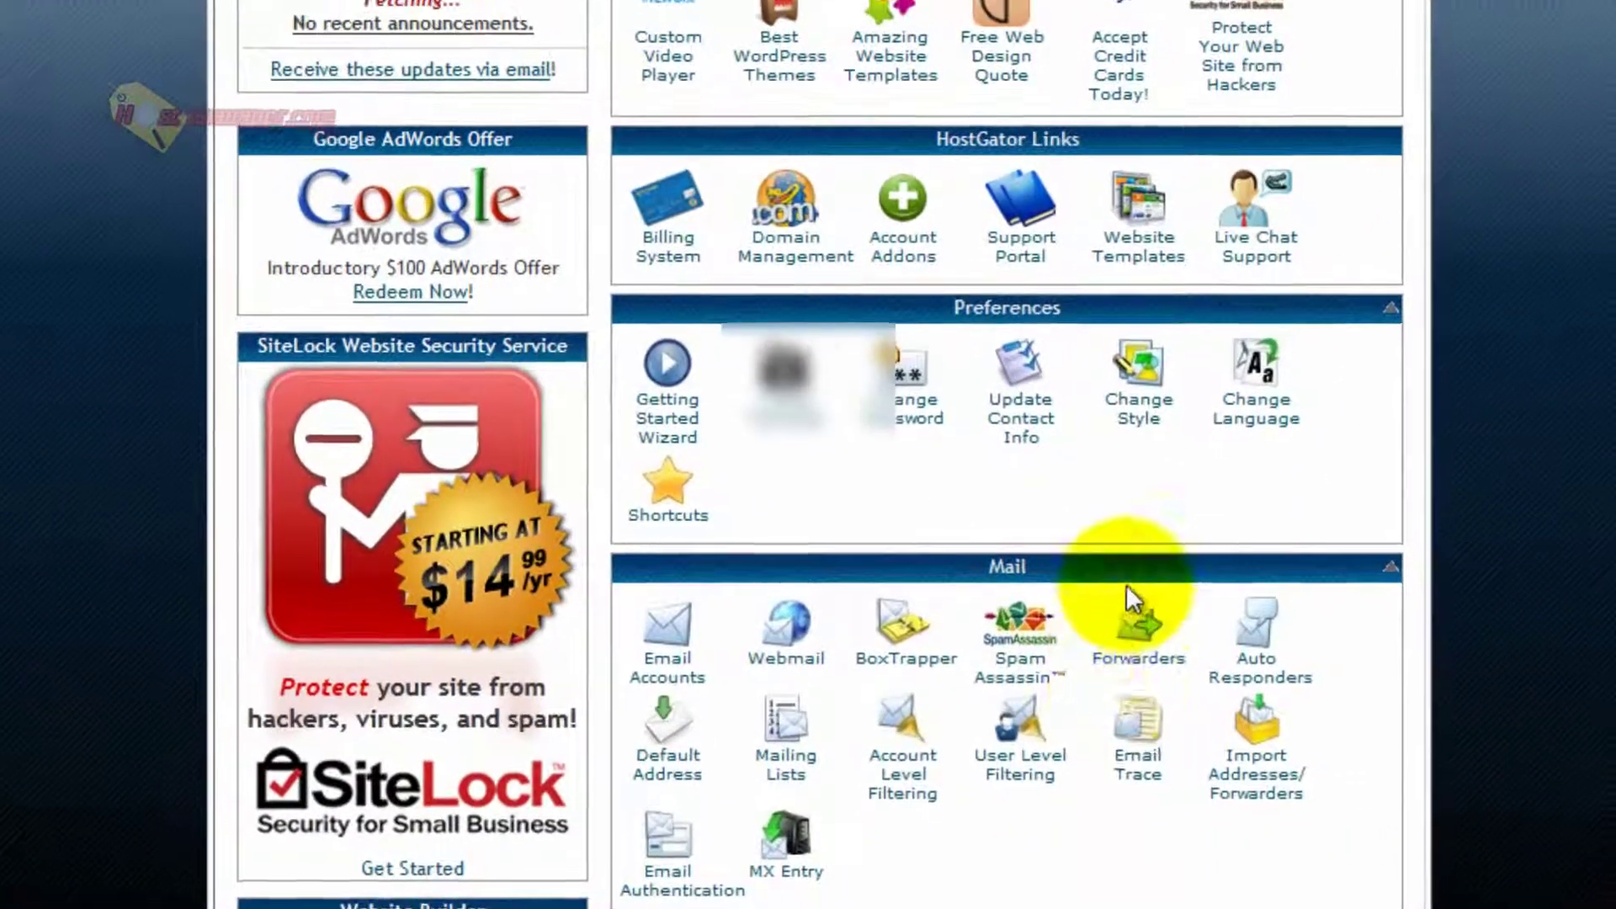
{"action": "left_click", "coordinate": [1157, 674]}
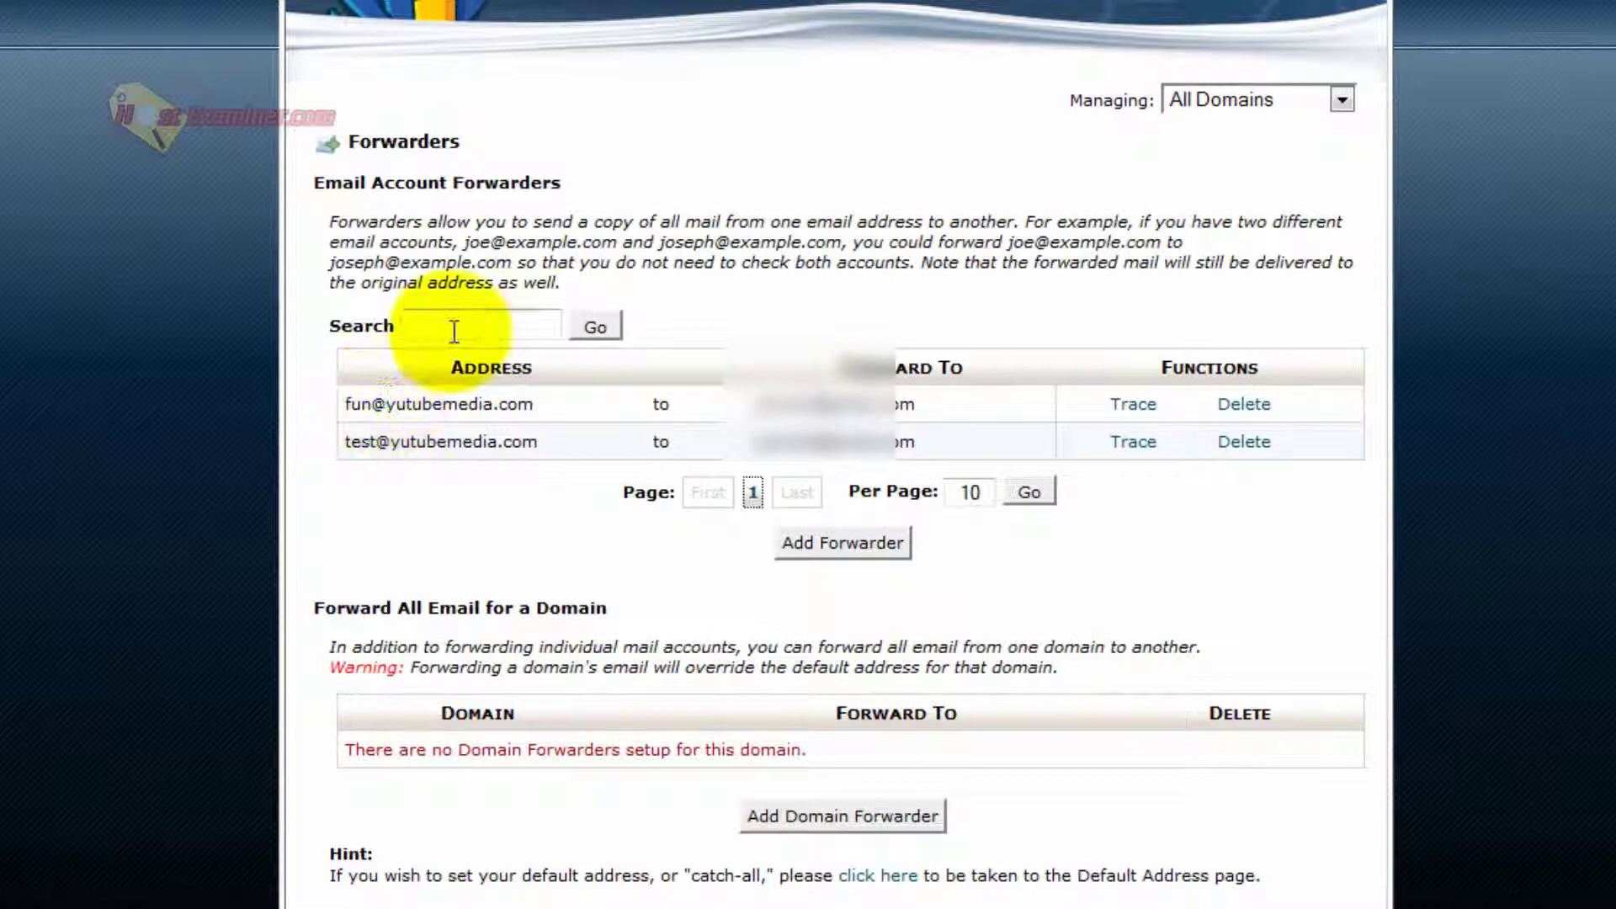
{"action": "left_click", "coordinate": [834, 545]}
{"action": "left_click", "coordinate": [641, 237]}
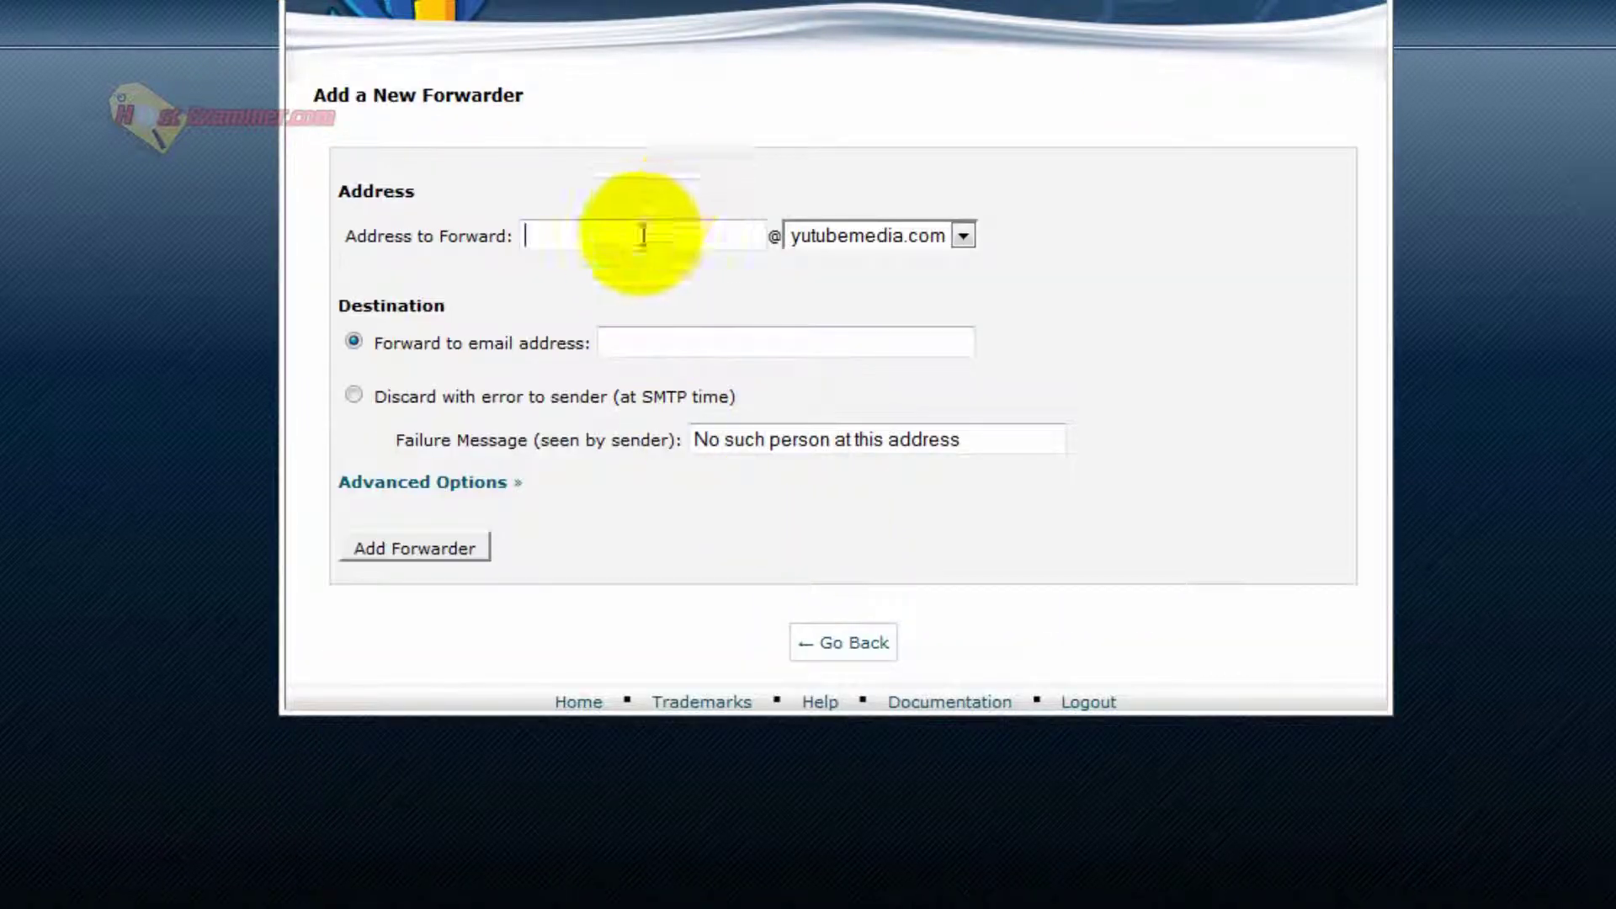
{"action": "type", "text": "test"}
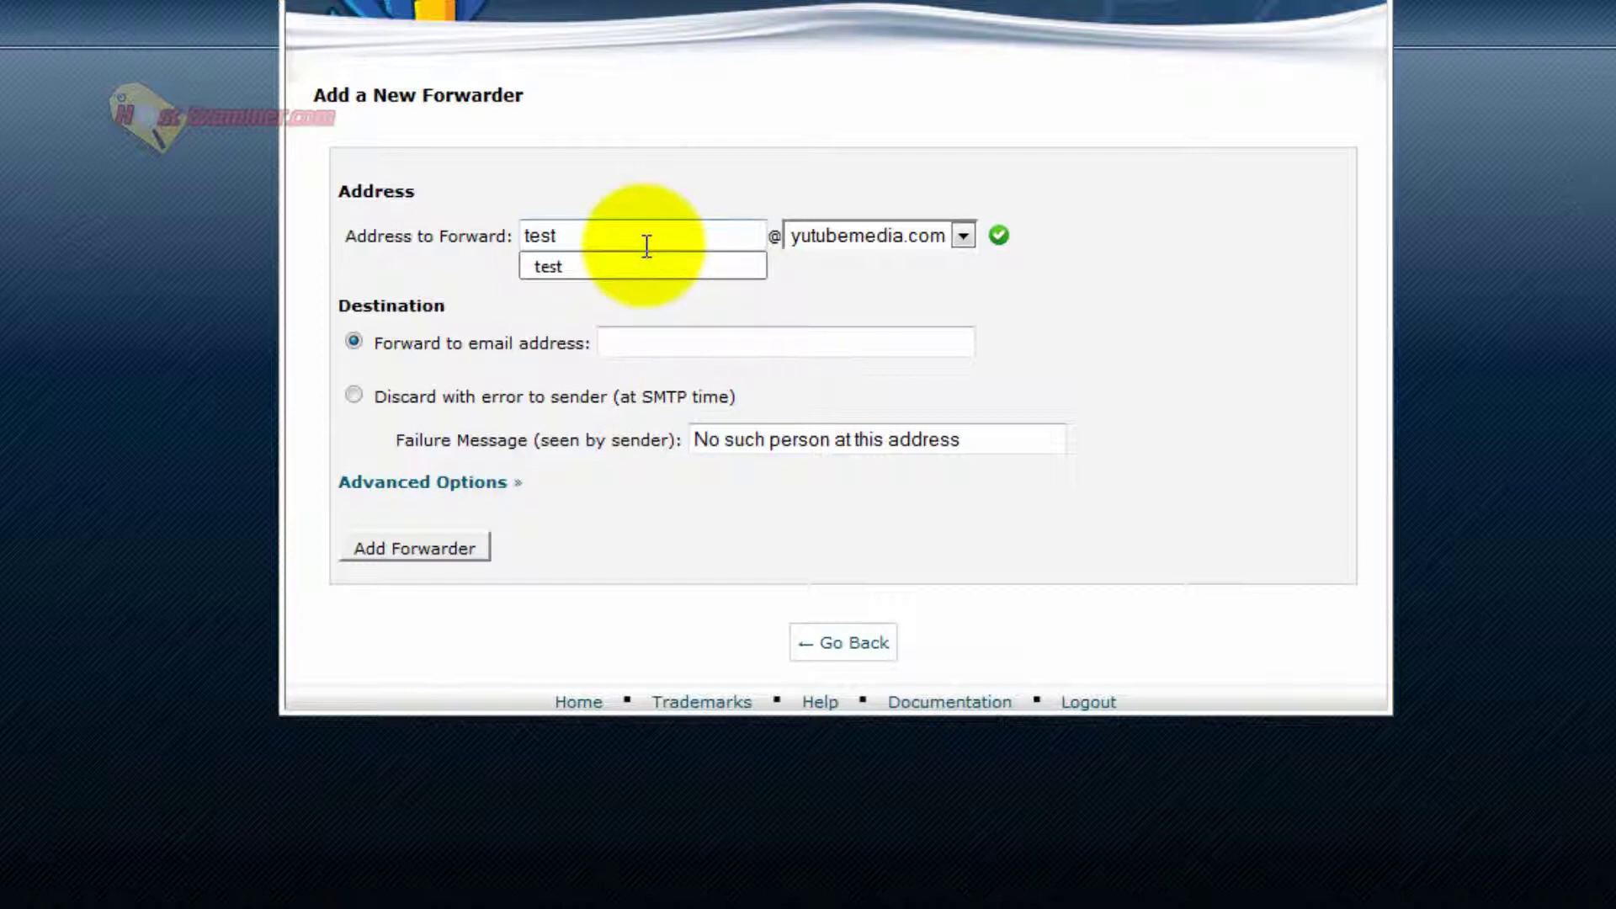
{"action": "type", "text": "me"}
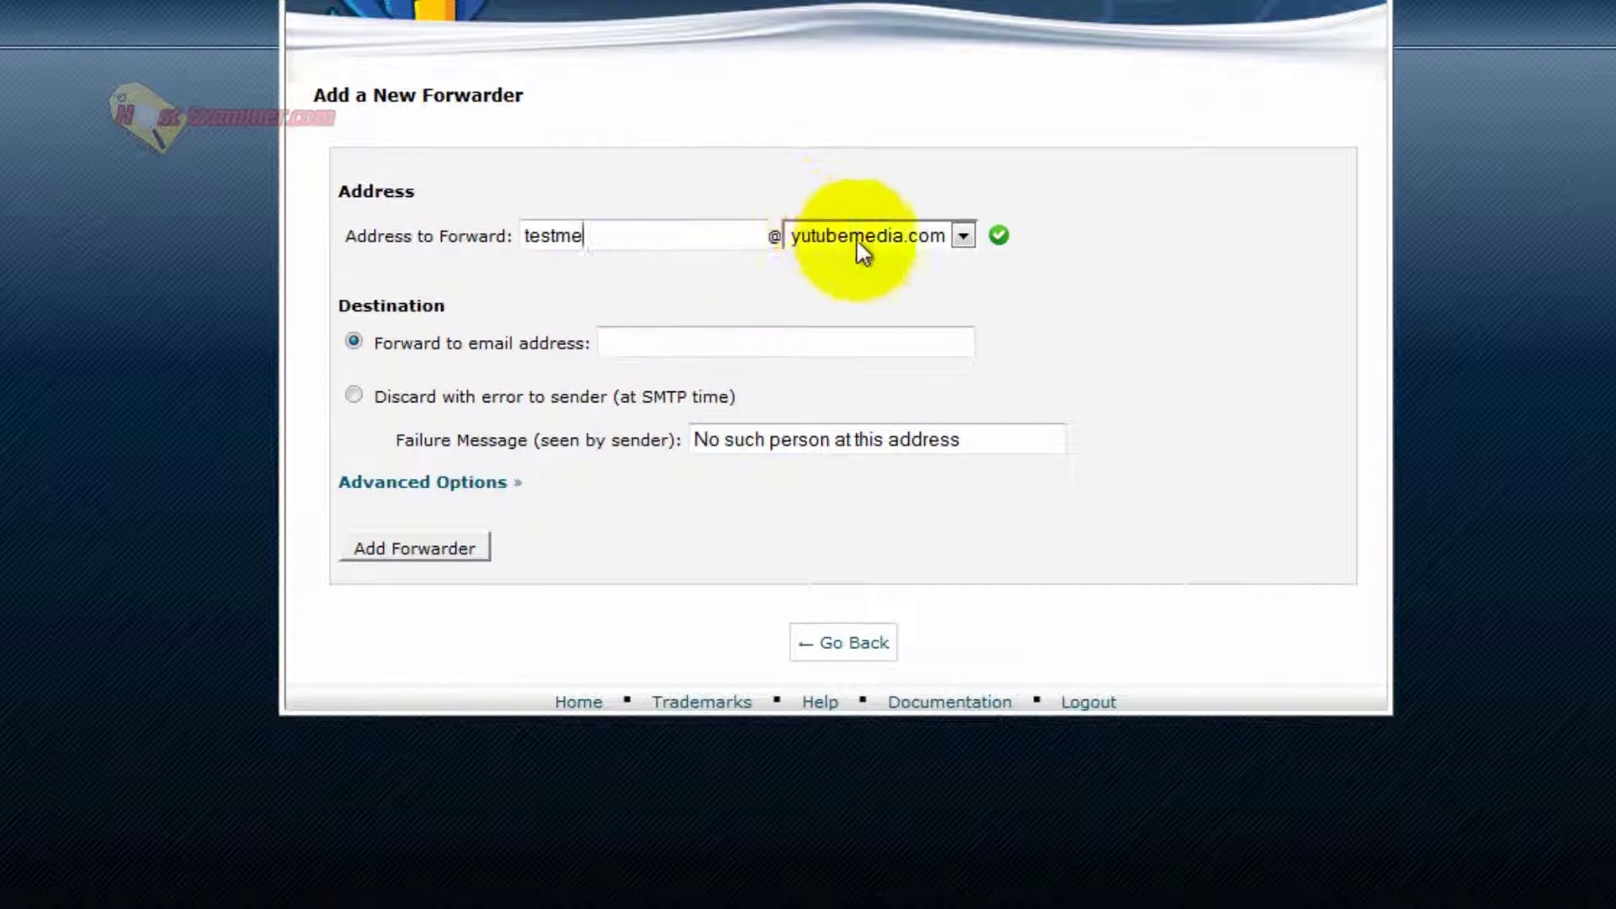
{"action": "left_click", "coordinate": [620, 344]}
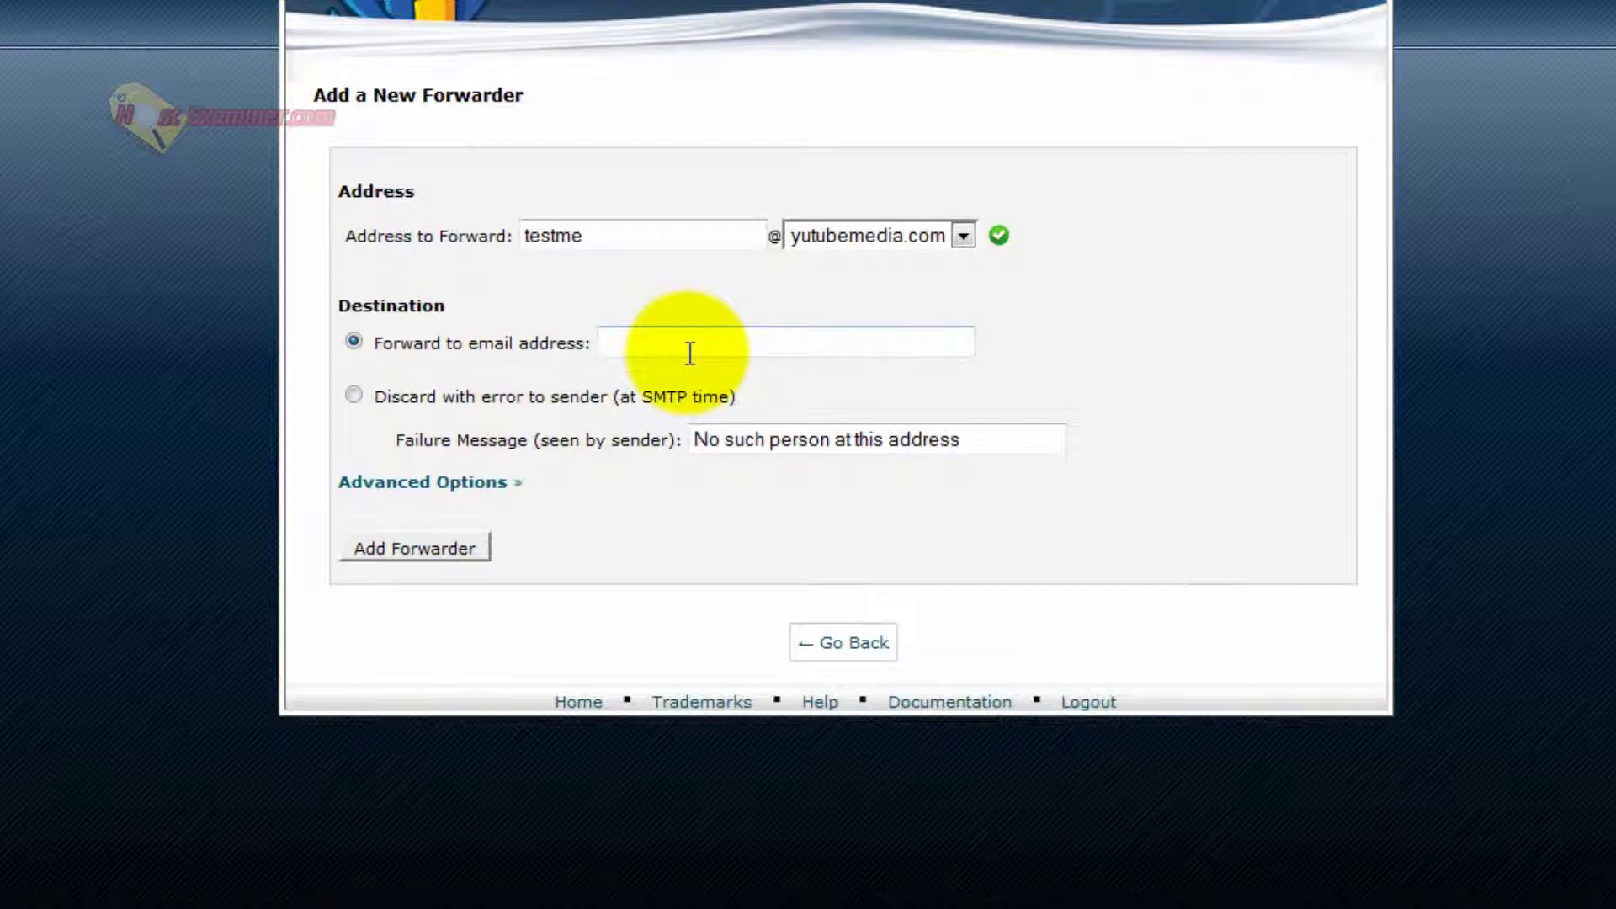
{"action": "type", "text": "y"}
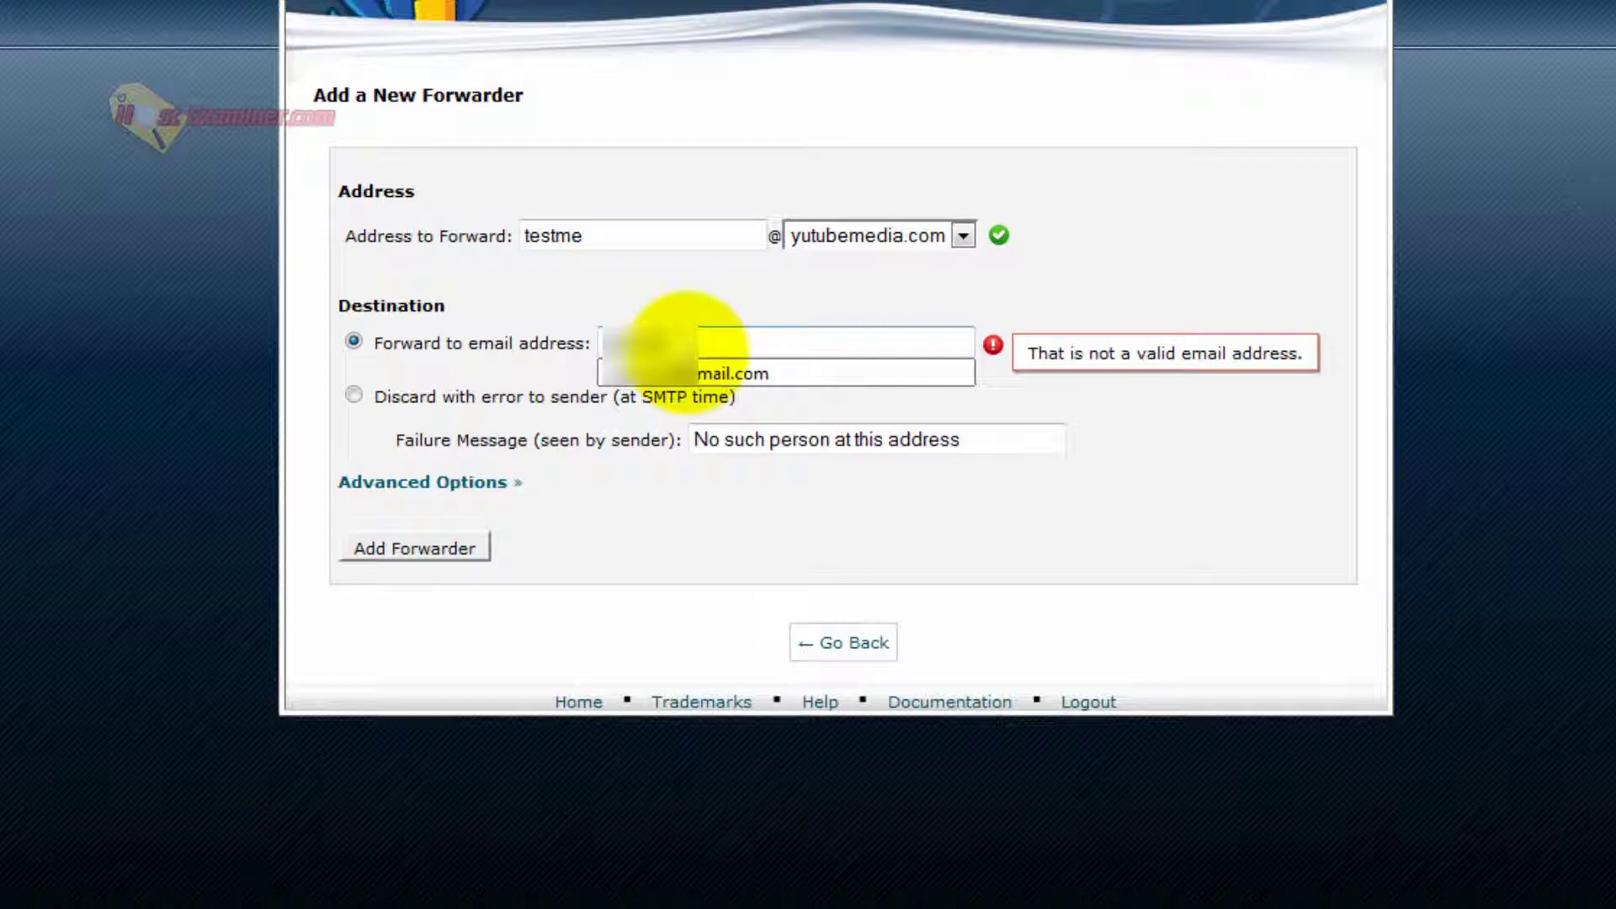
{"action": "type", "text": ".com"}
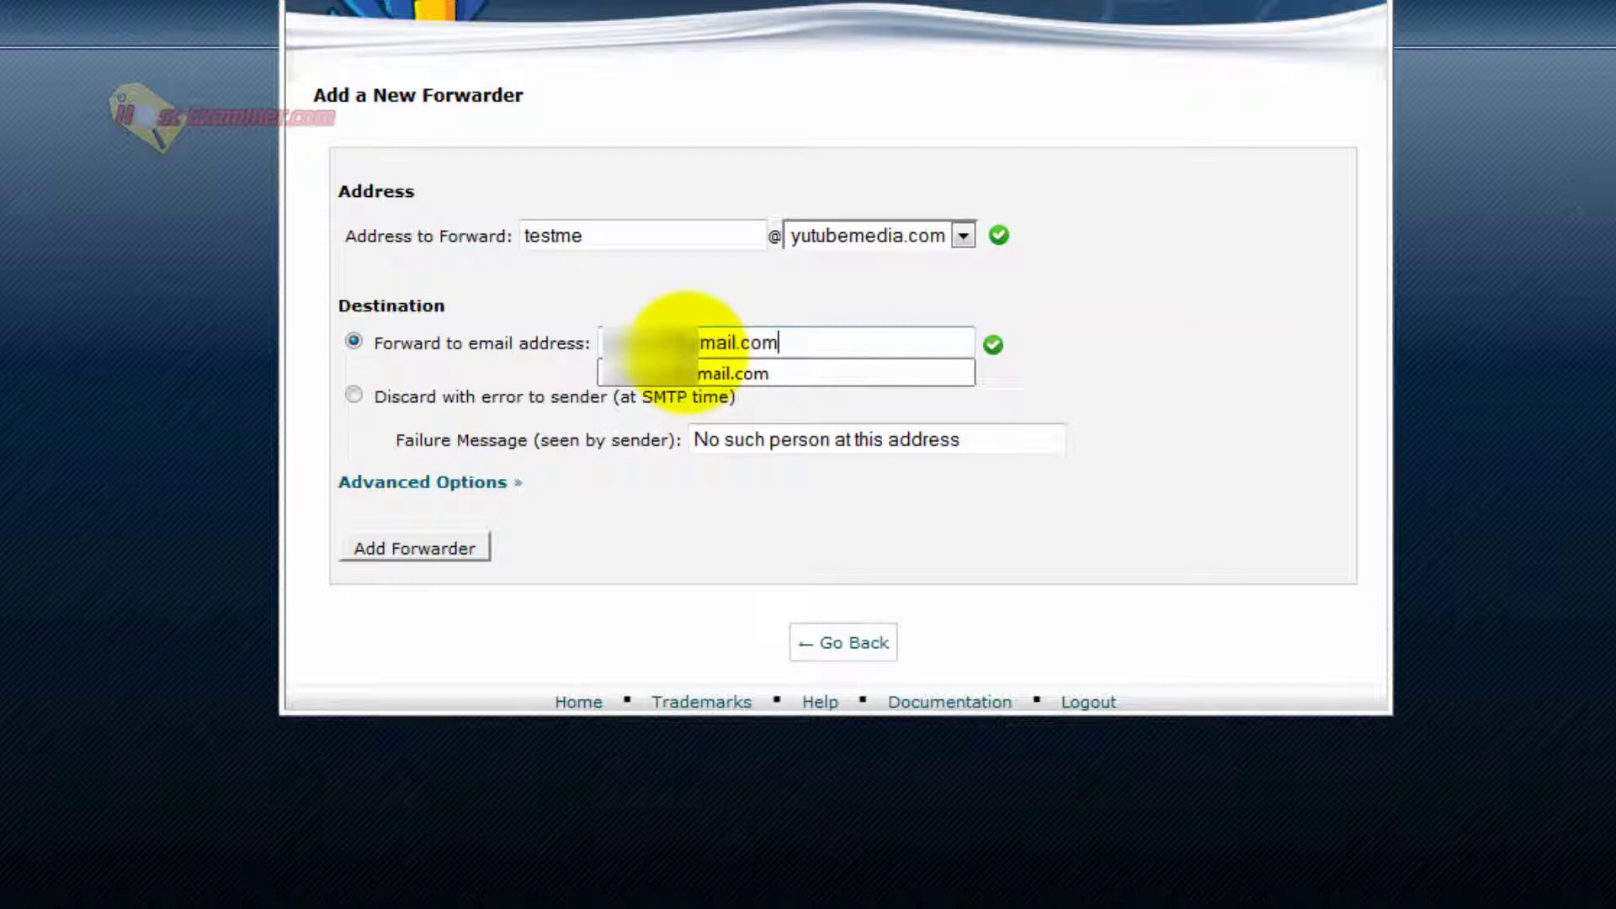
{"action": "left_click", "coordinate": [435, 543]}
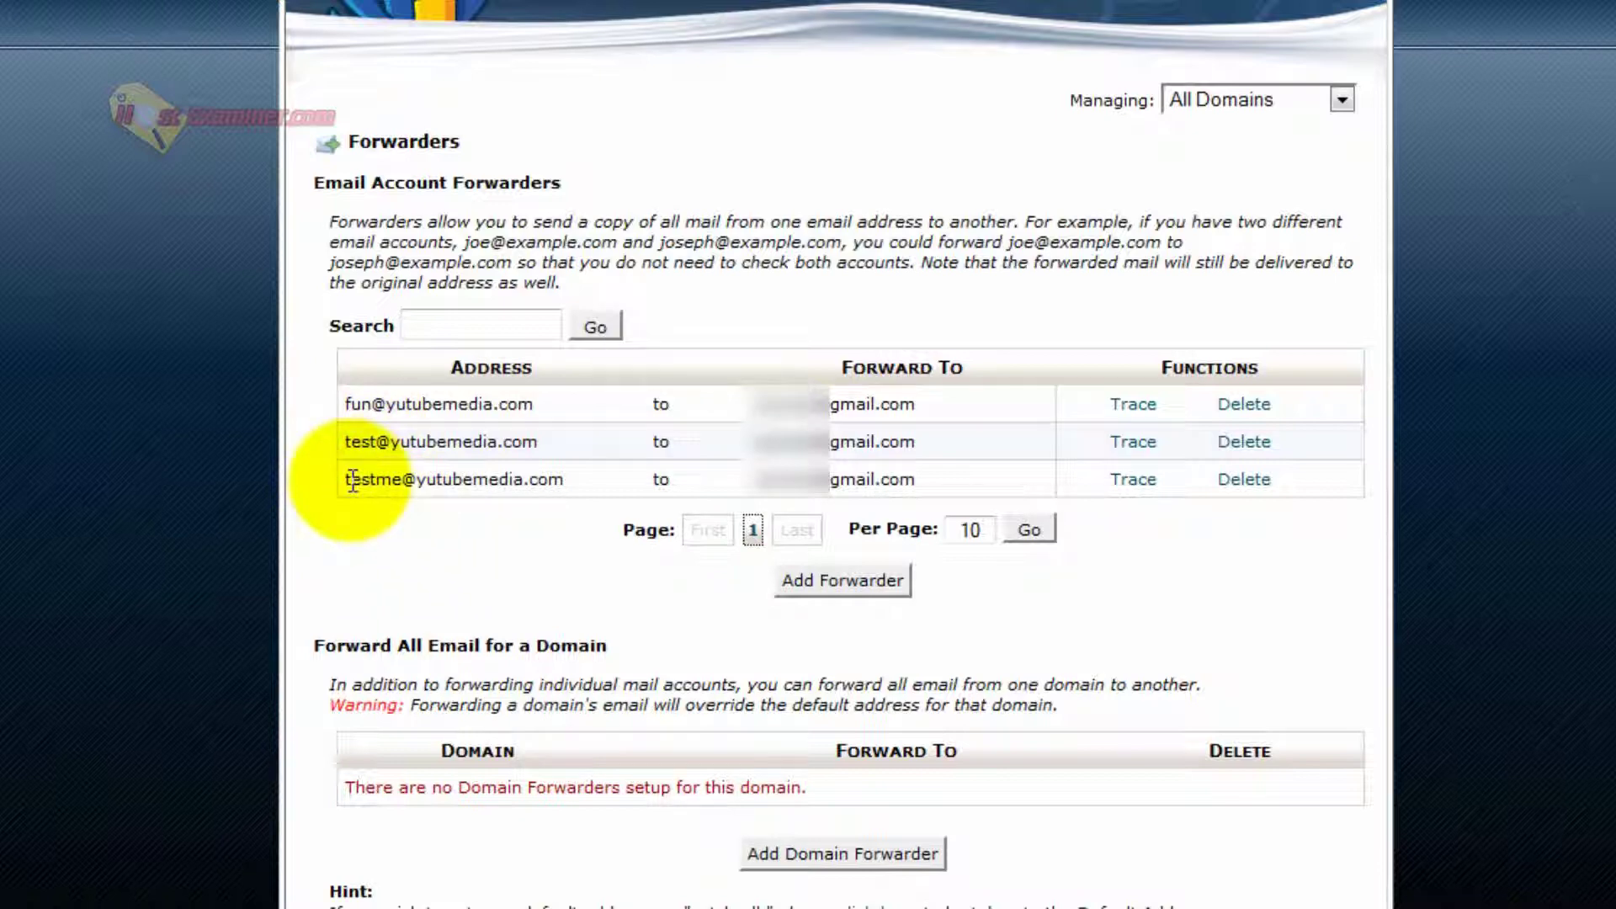
{"action": "left_click_drag", "start_coordinate": [345, 479], "coordinate": [541, 487]}
{"action": "left_click", "coordinate": [589, 492]}
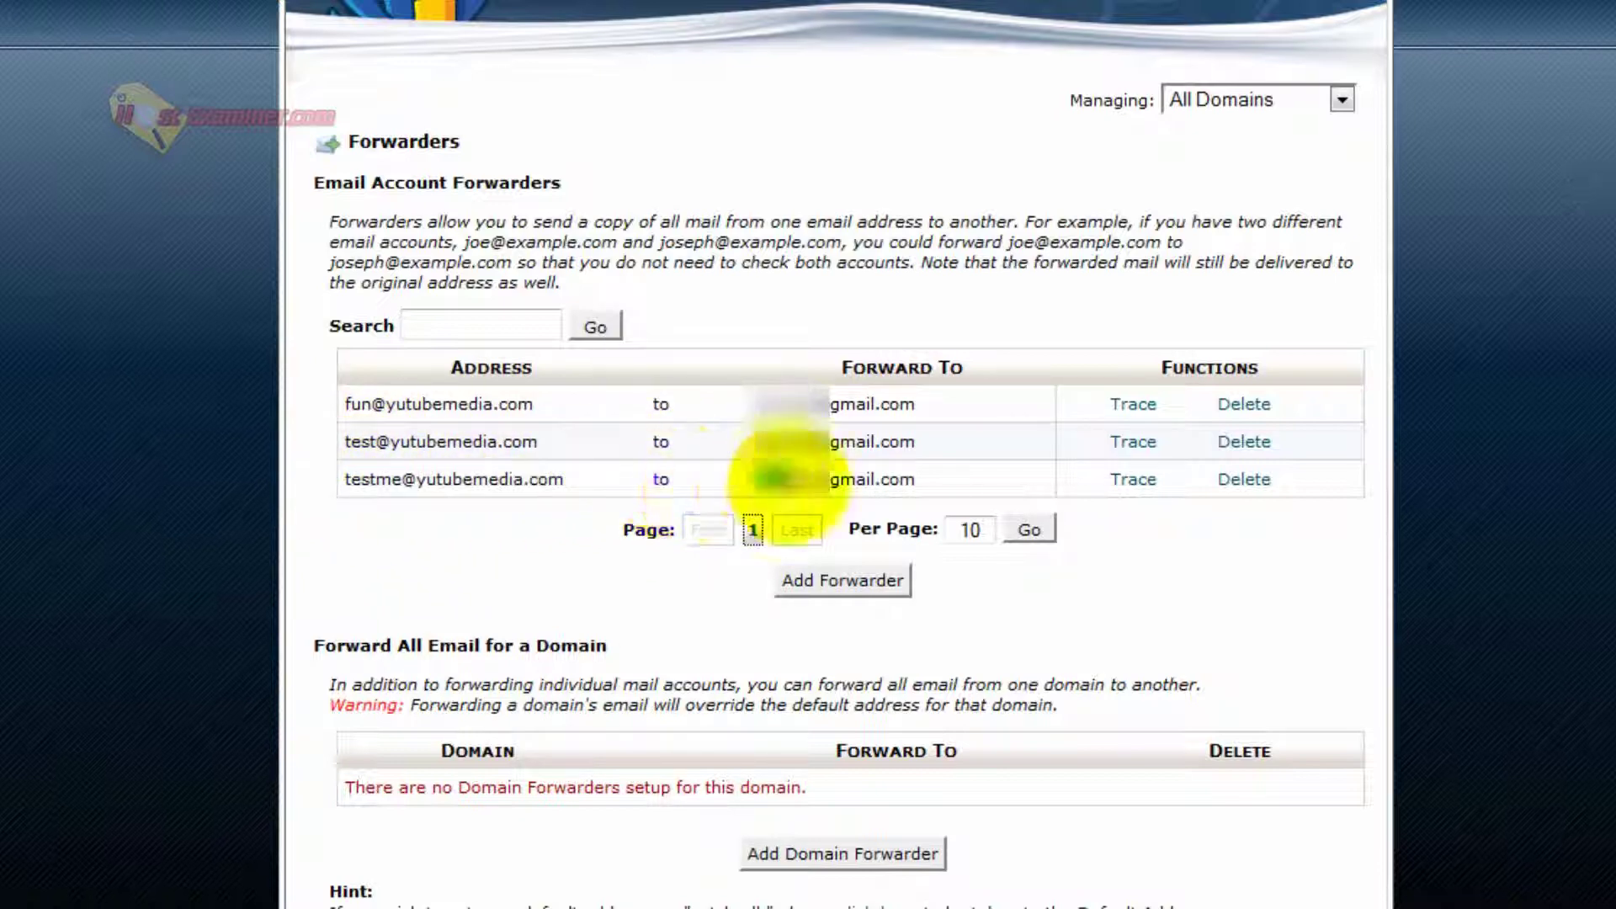
{"action": "left_click_drag", "start_coordinate": [769, 480], "coordinate": [931, 484]}
{"action": "left_click", "coordinate": [931, 484]}
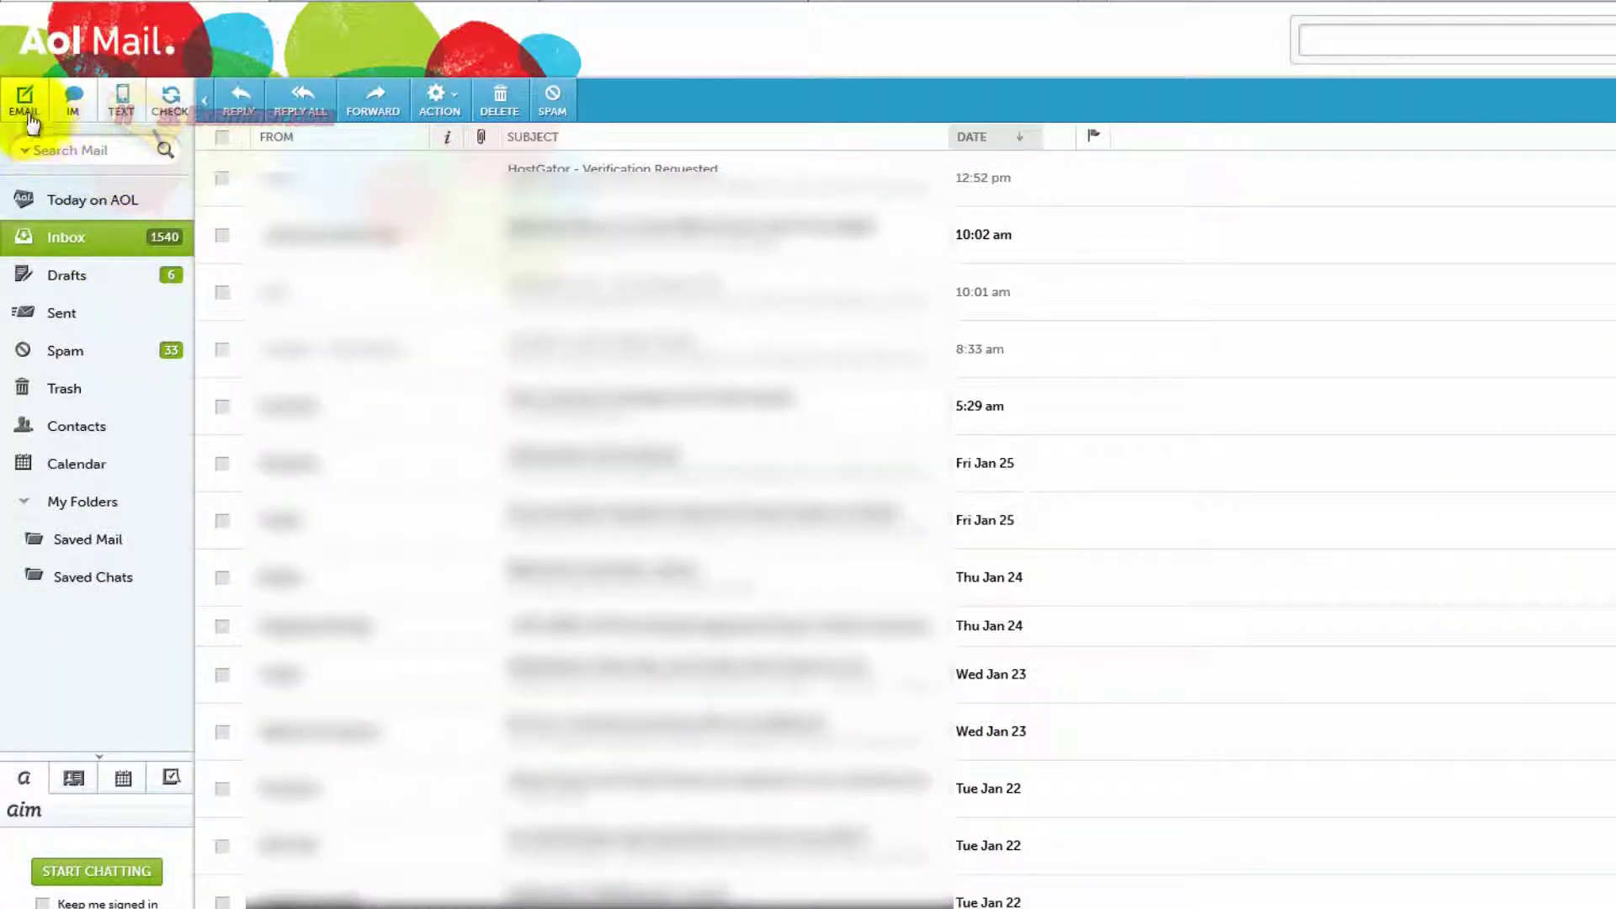
{"action": "left_click", "coordinate": [23, 99]}
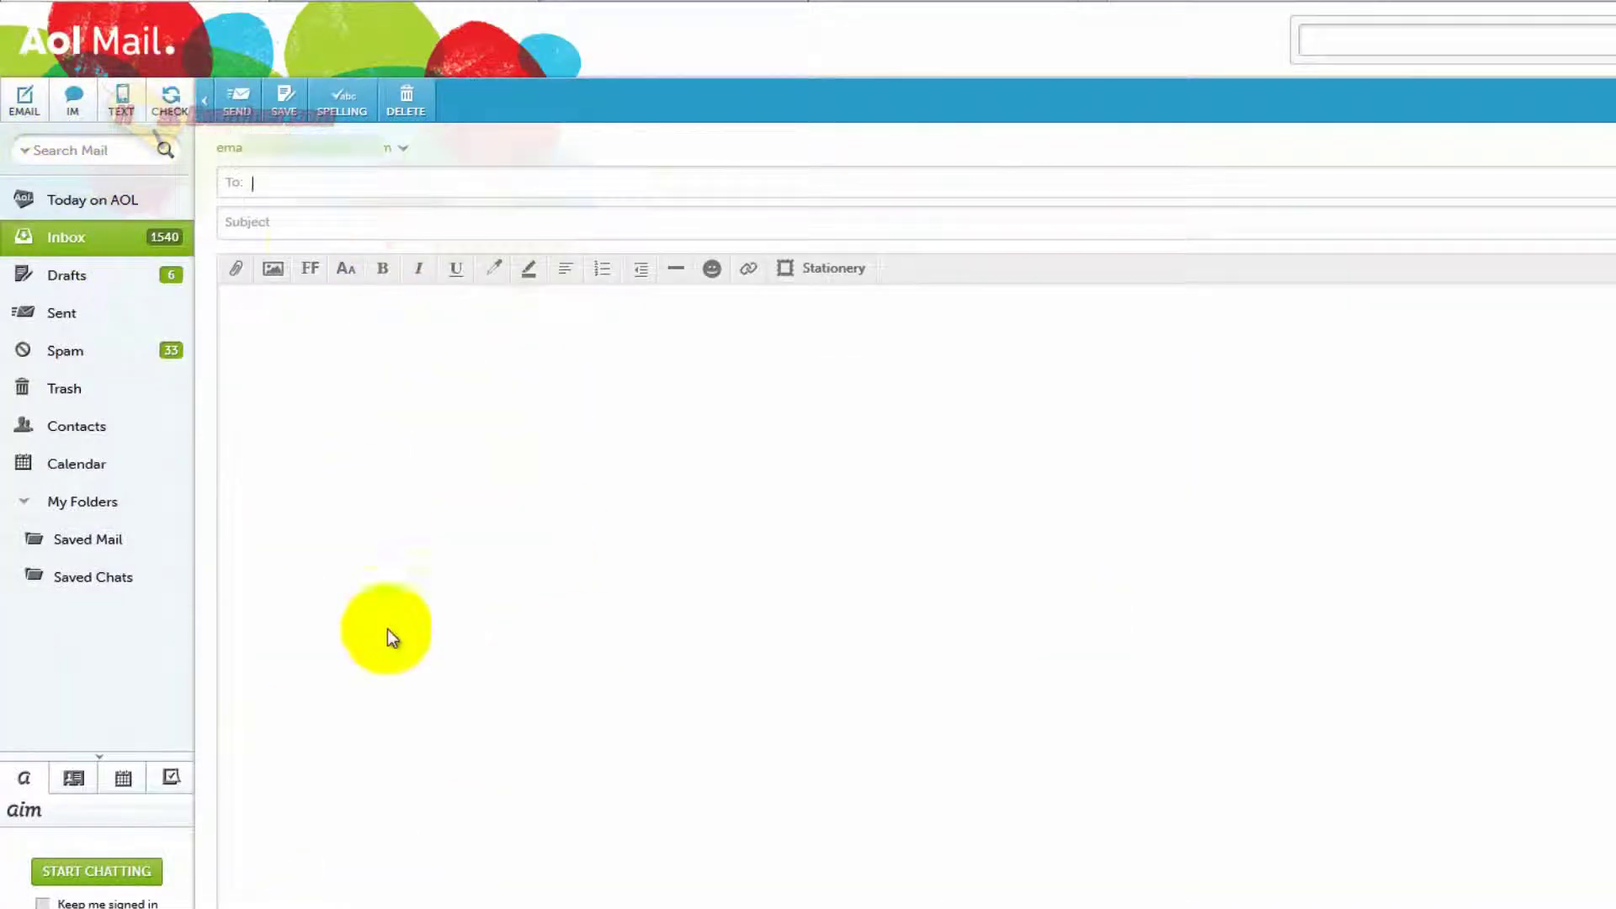
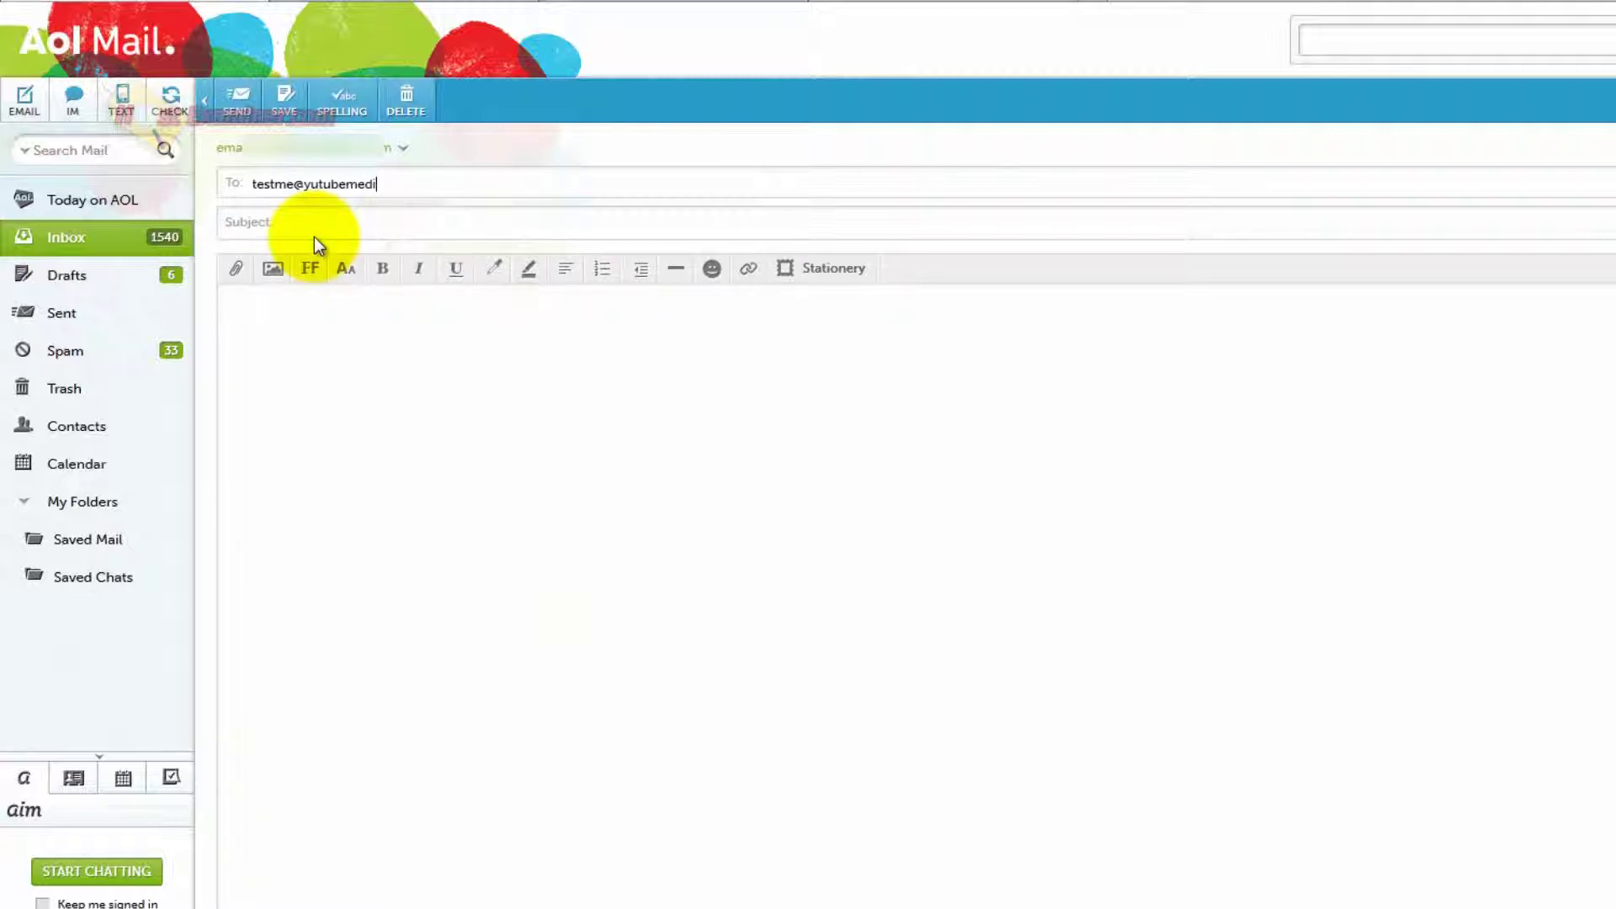
{"action": "key", "text": "Tab"}
{"action": "type", "text": "test"}
{"action": "key", "text": "Tab"}
{"action": "type", "text": "test"}
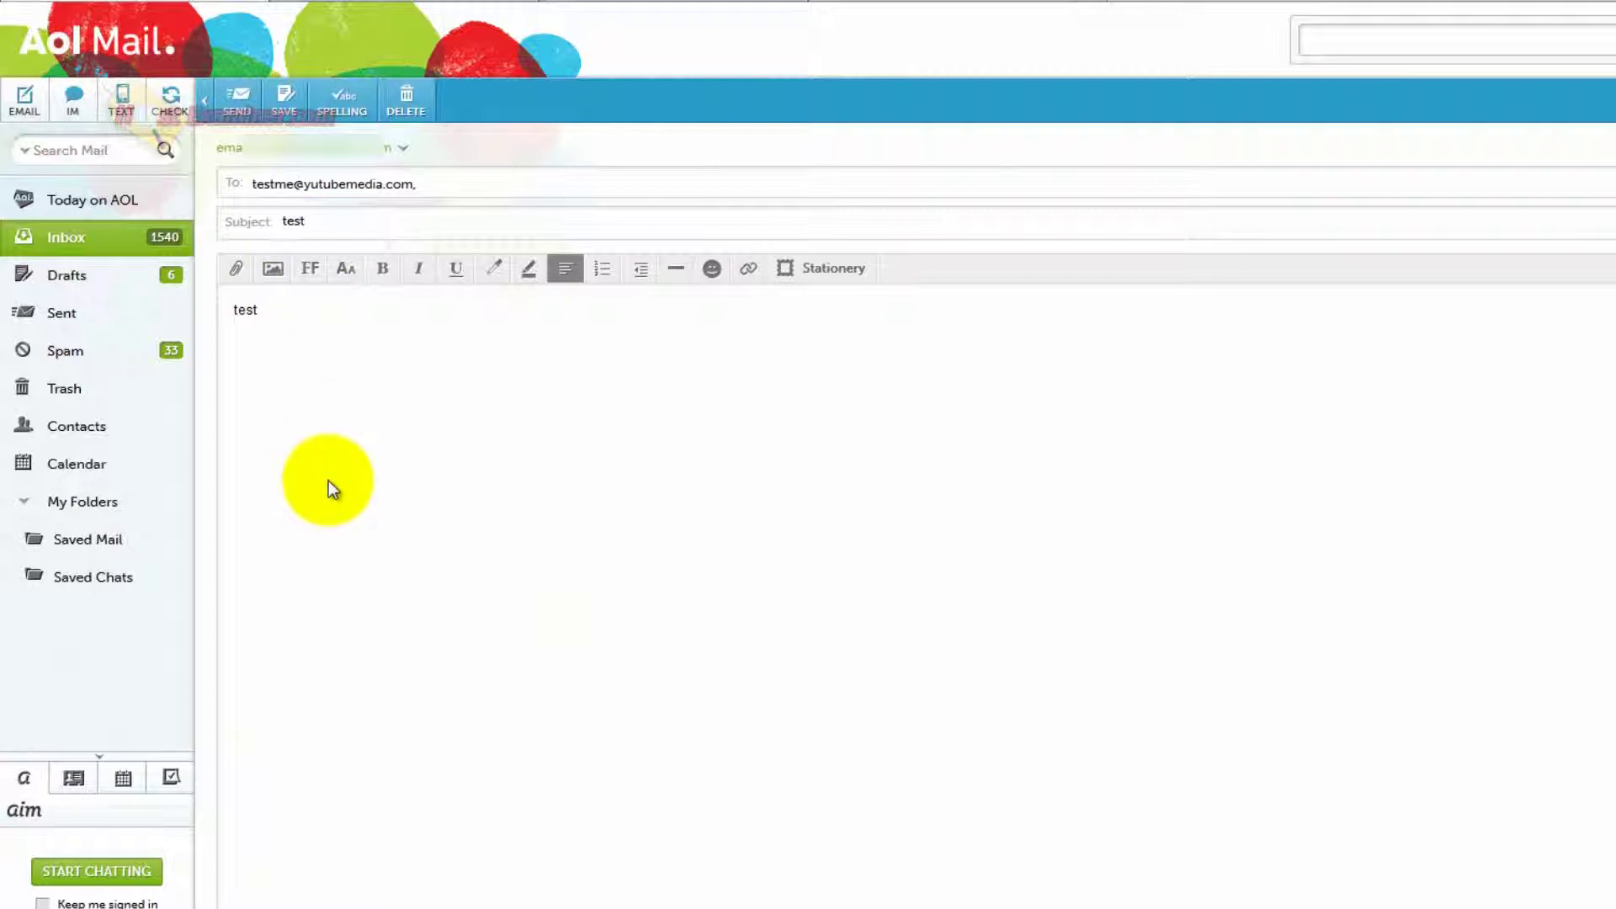
{"action": "left_click", "coordinate": [233, 102]}
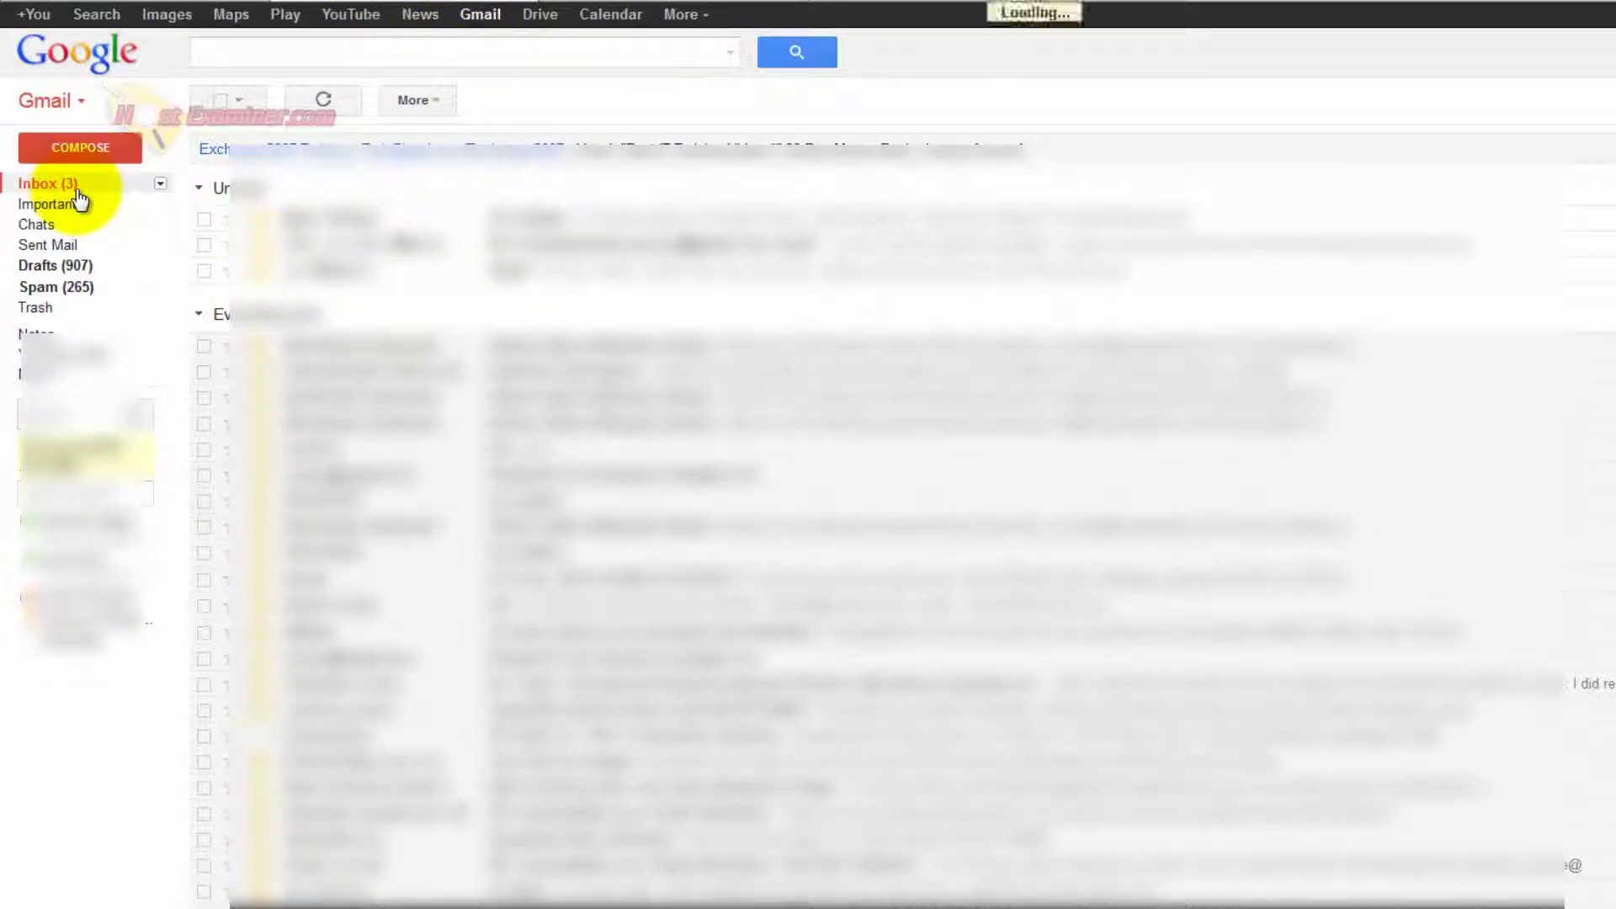
{"action": "left_click", "coordinate": [556, 218]}
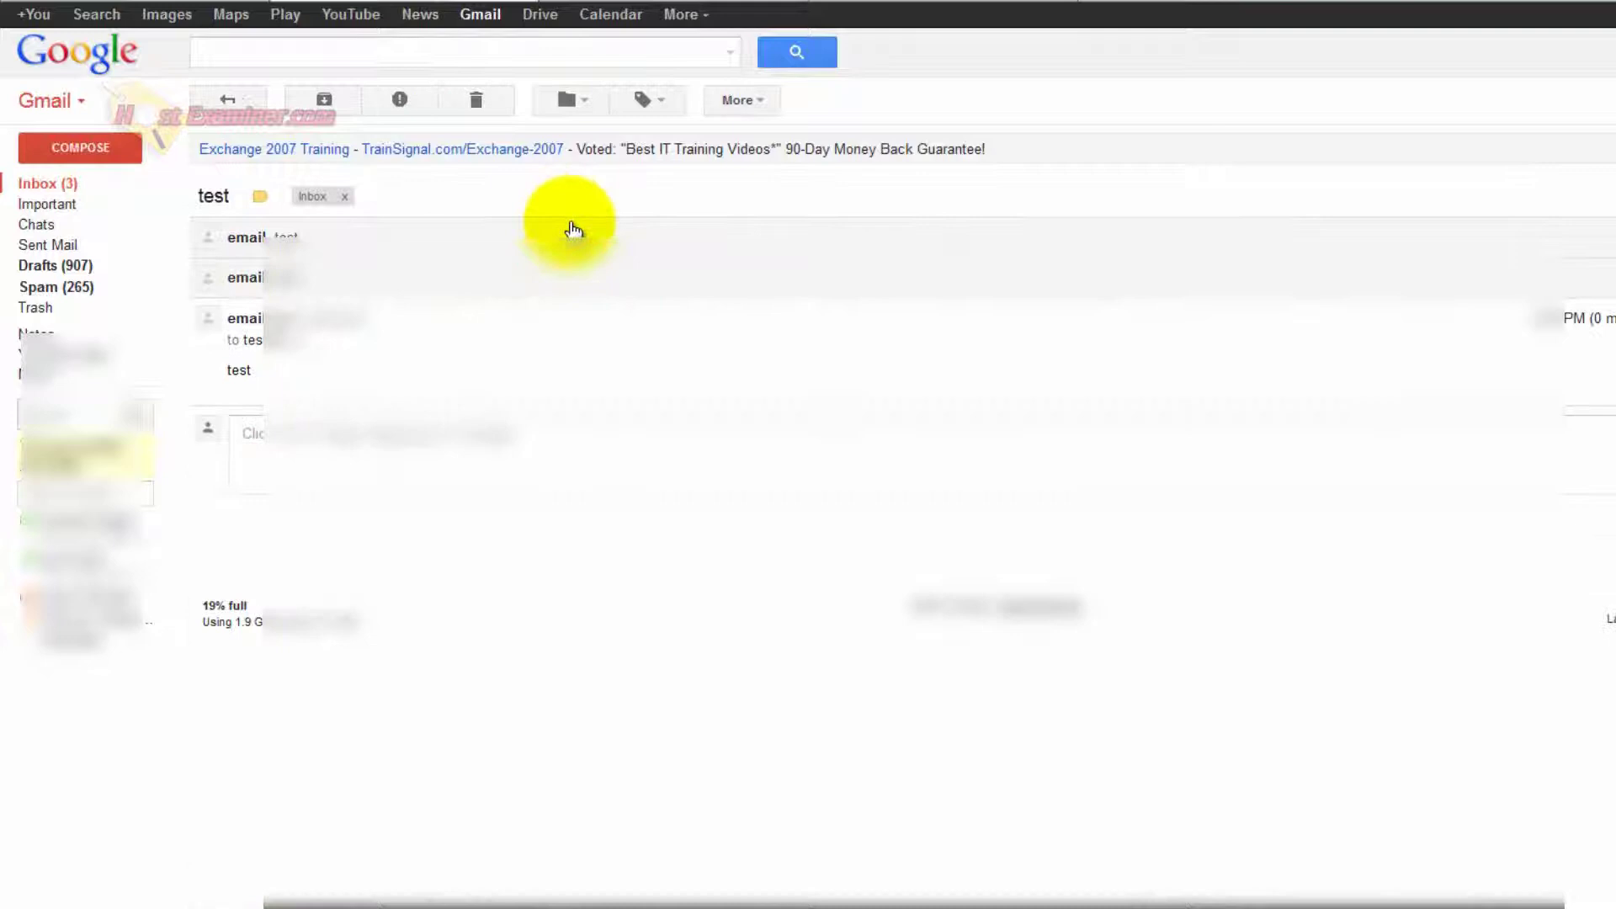
{"action": "left_click", "coordinate": [298, 342]}
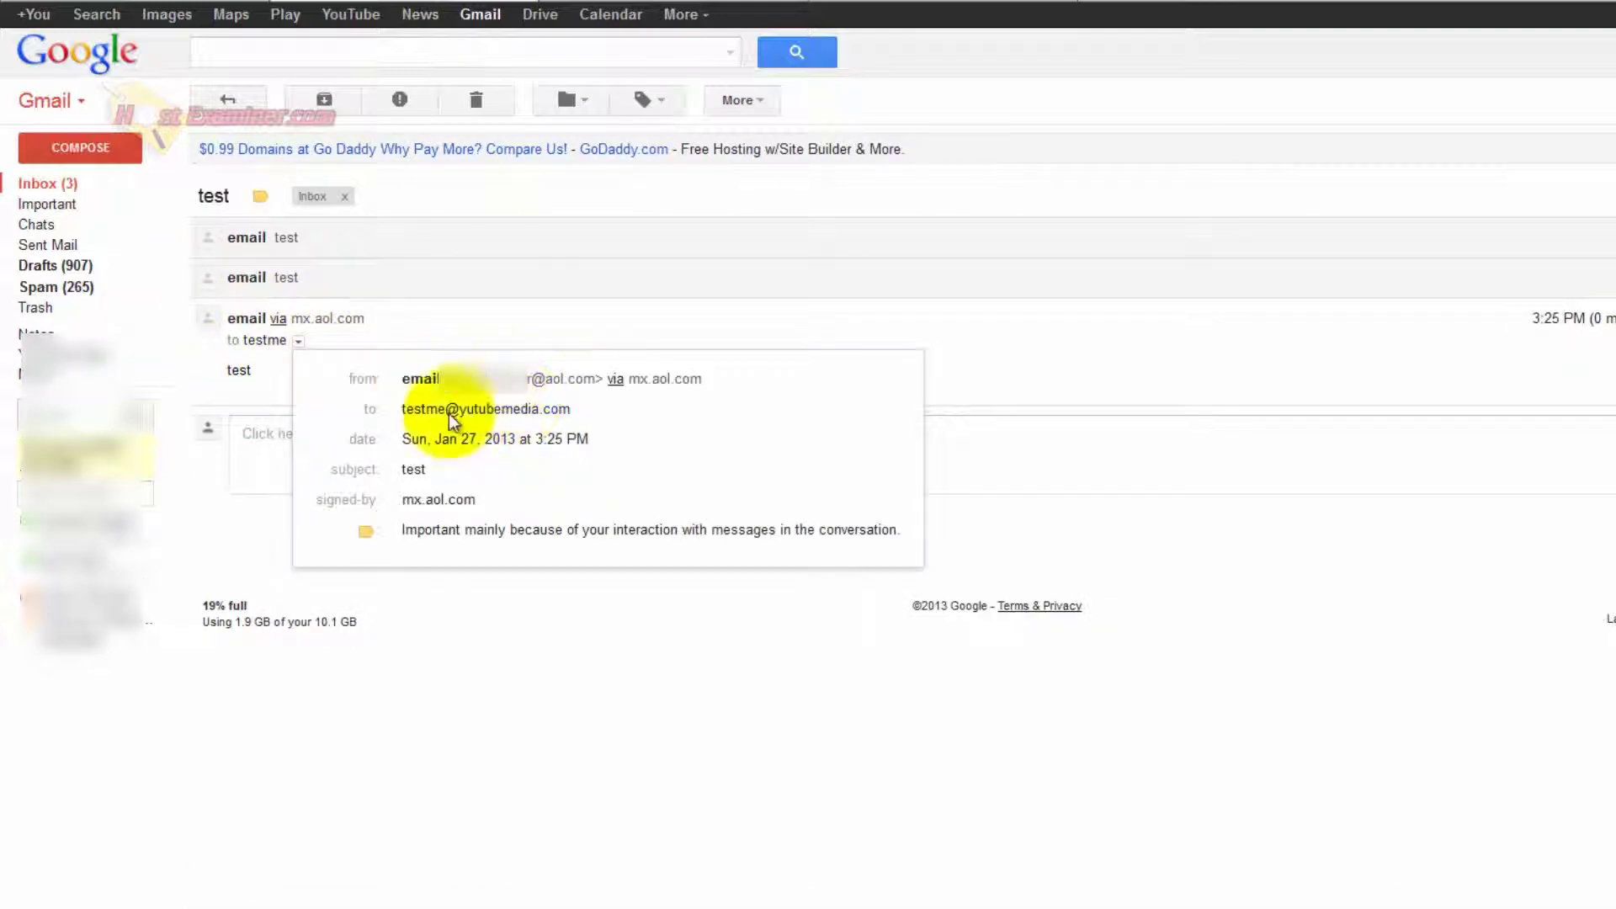
{"action": "left_click", "coordinate": [608, 197]}
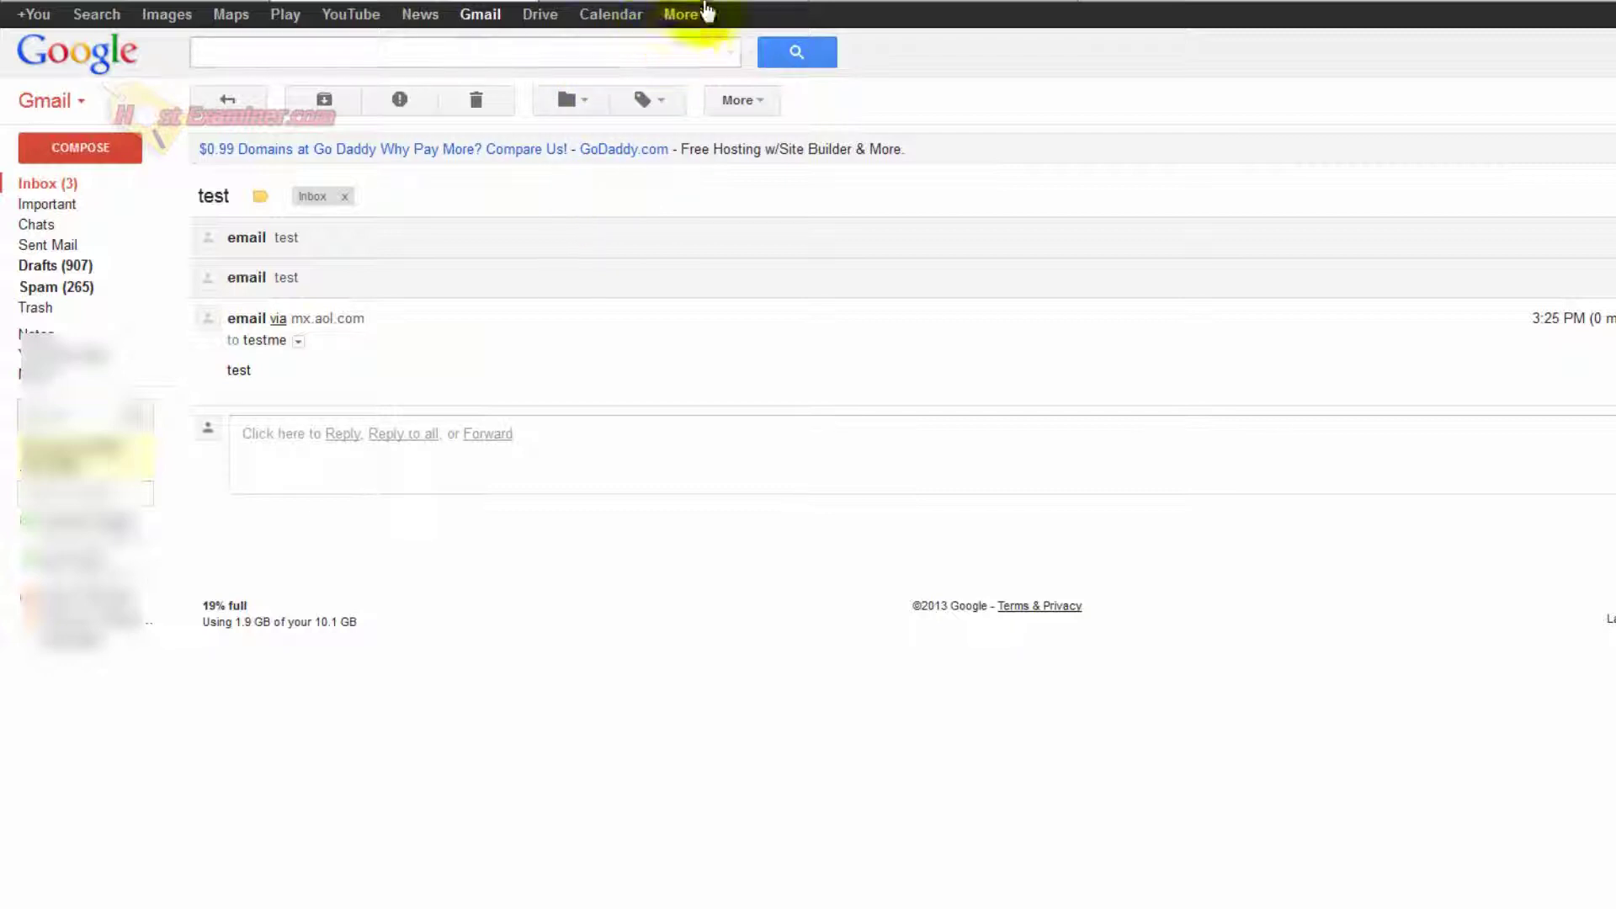
Return to the cPanel tab, go Home, and open Webmail from the Mail section.
{"action": "left_click", "coordinate": [932, 2]}
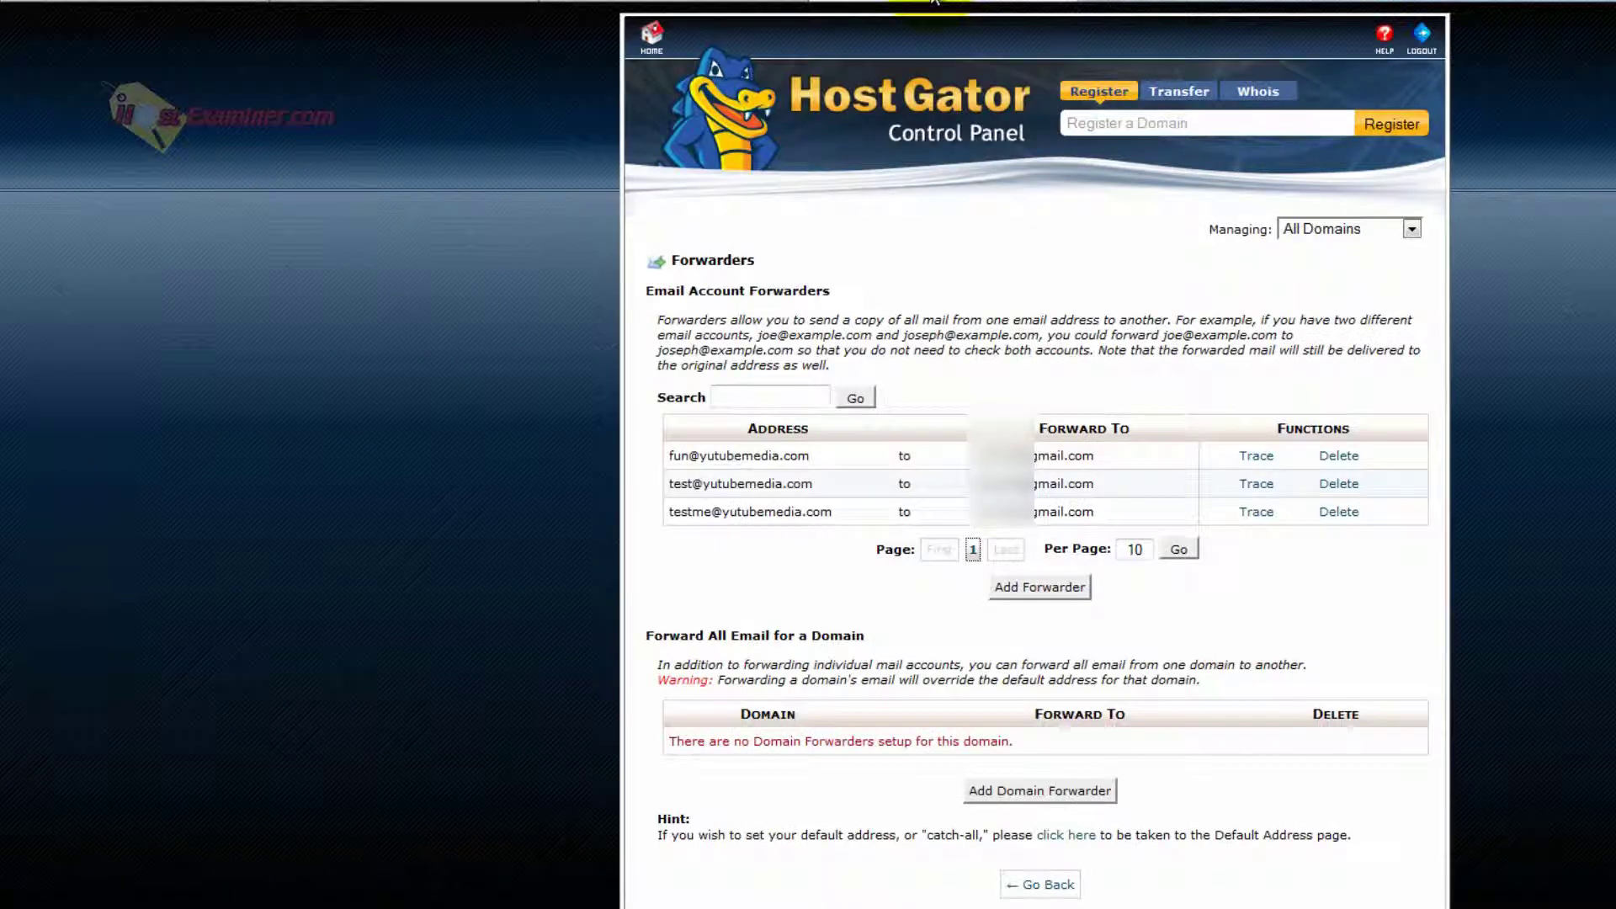
{"action": "left_click", "coordinate": [649, 40]}
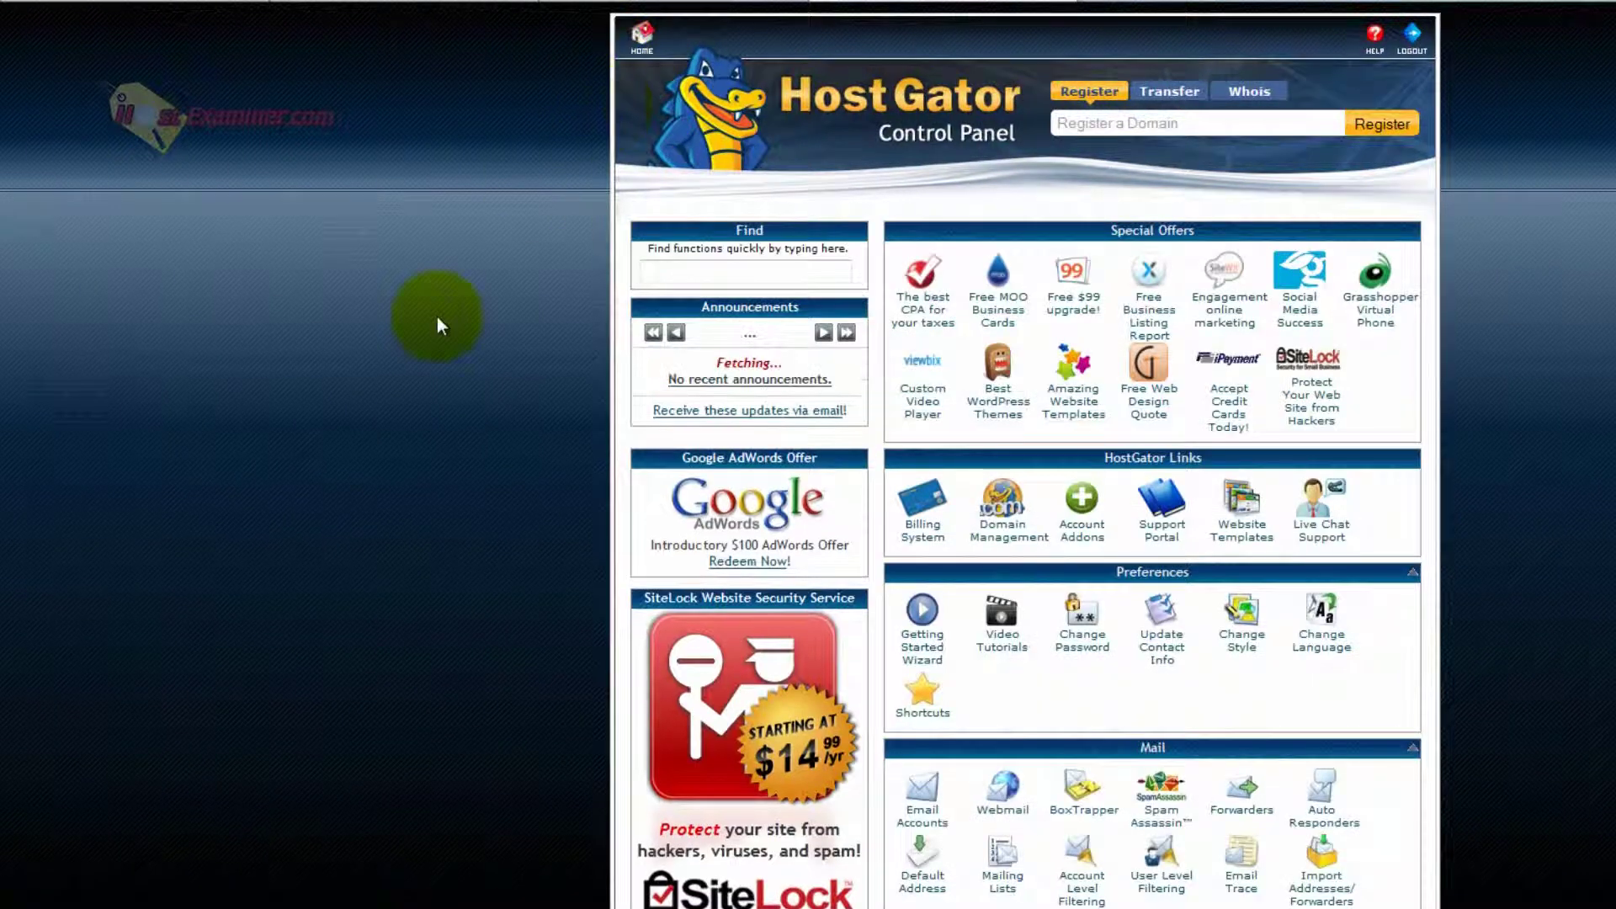
{"action": "scroll", "coordinate": [437, 316], "scroll_direction": "down", "scroll_amount": 5}
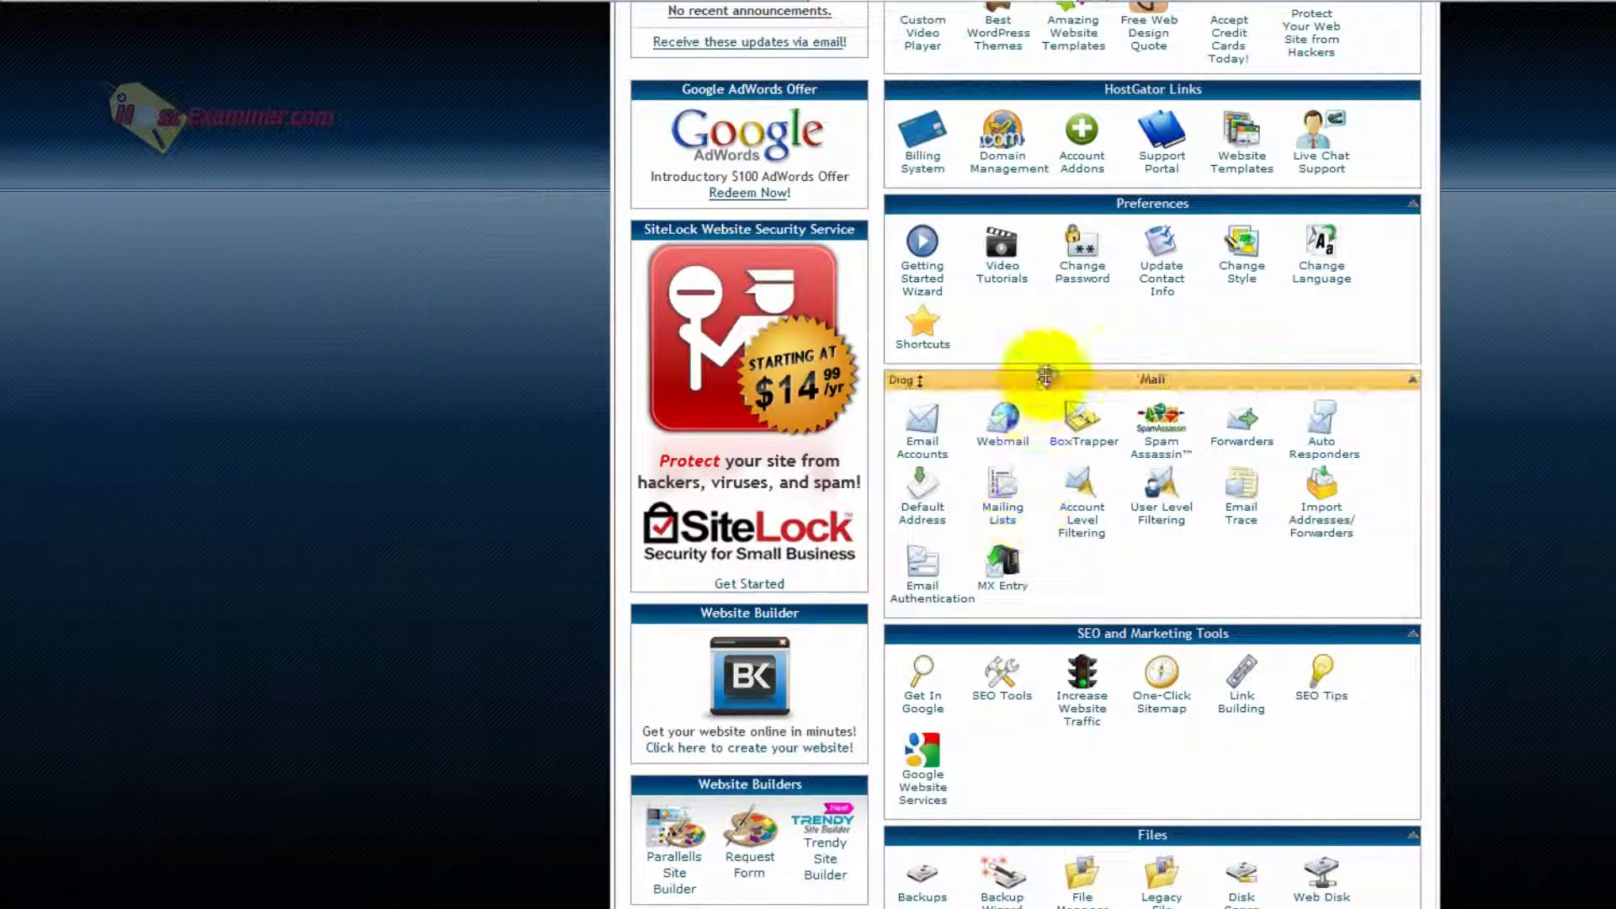
{"action": "left_click", "coordinate": [1002, 421]}
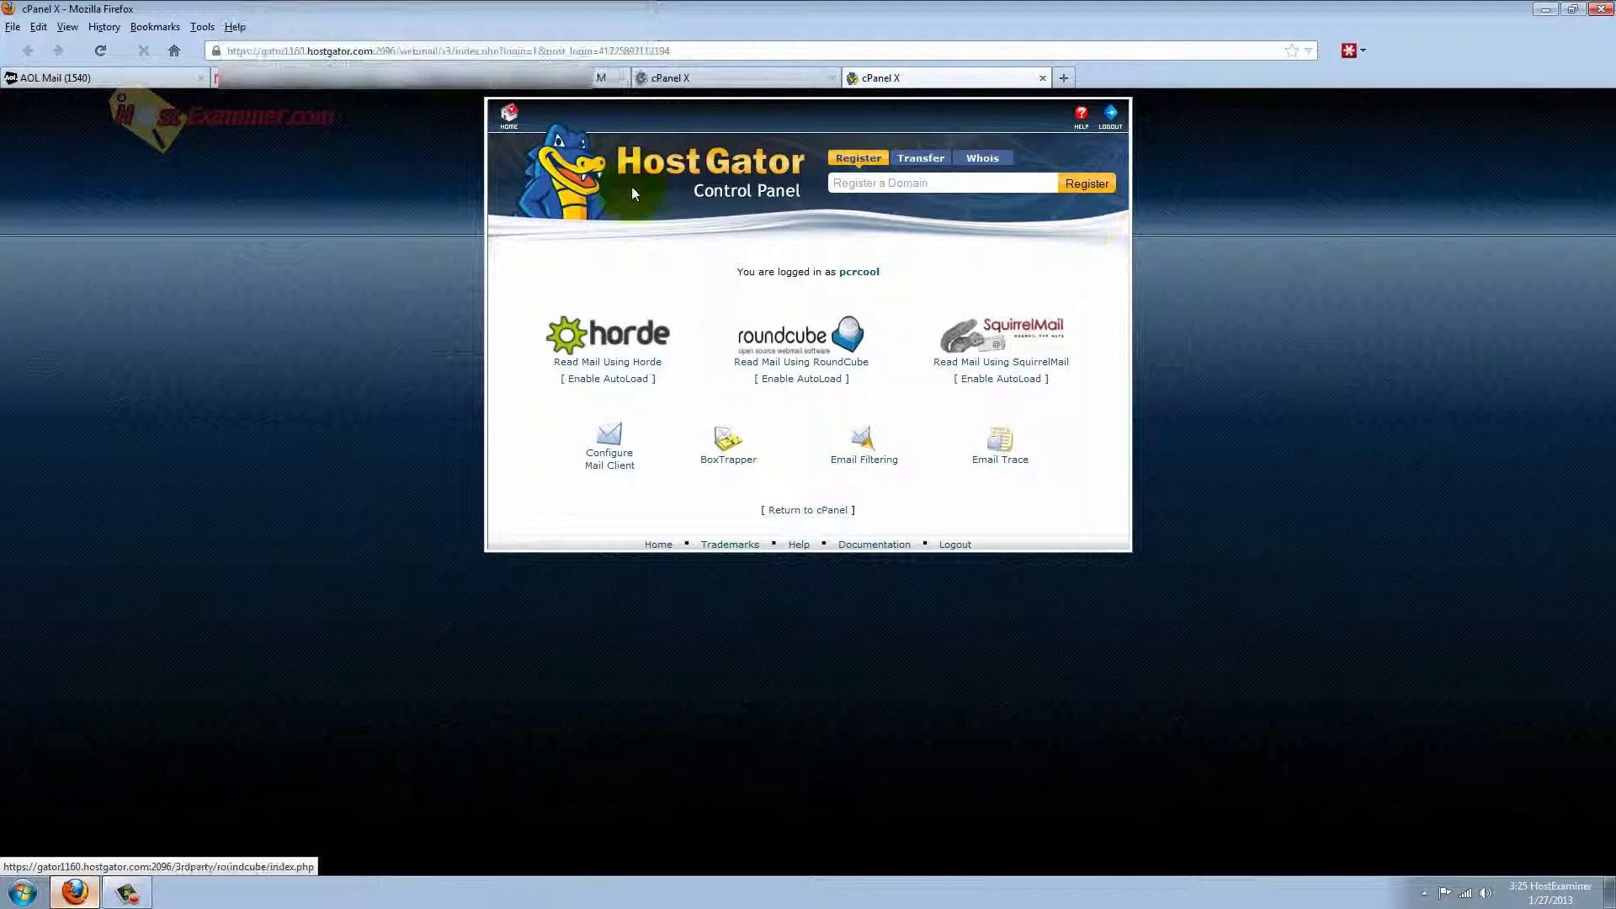
{"action": "left_click", "coordinate": [509, 114]}
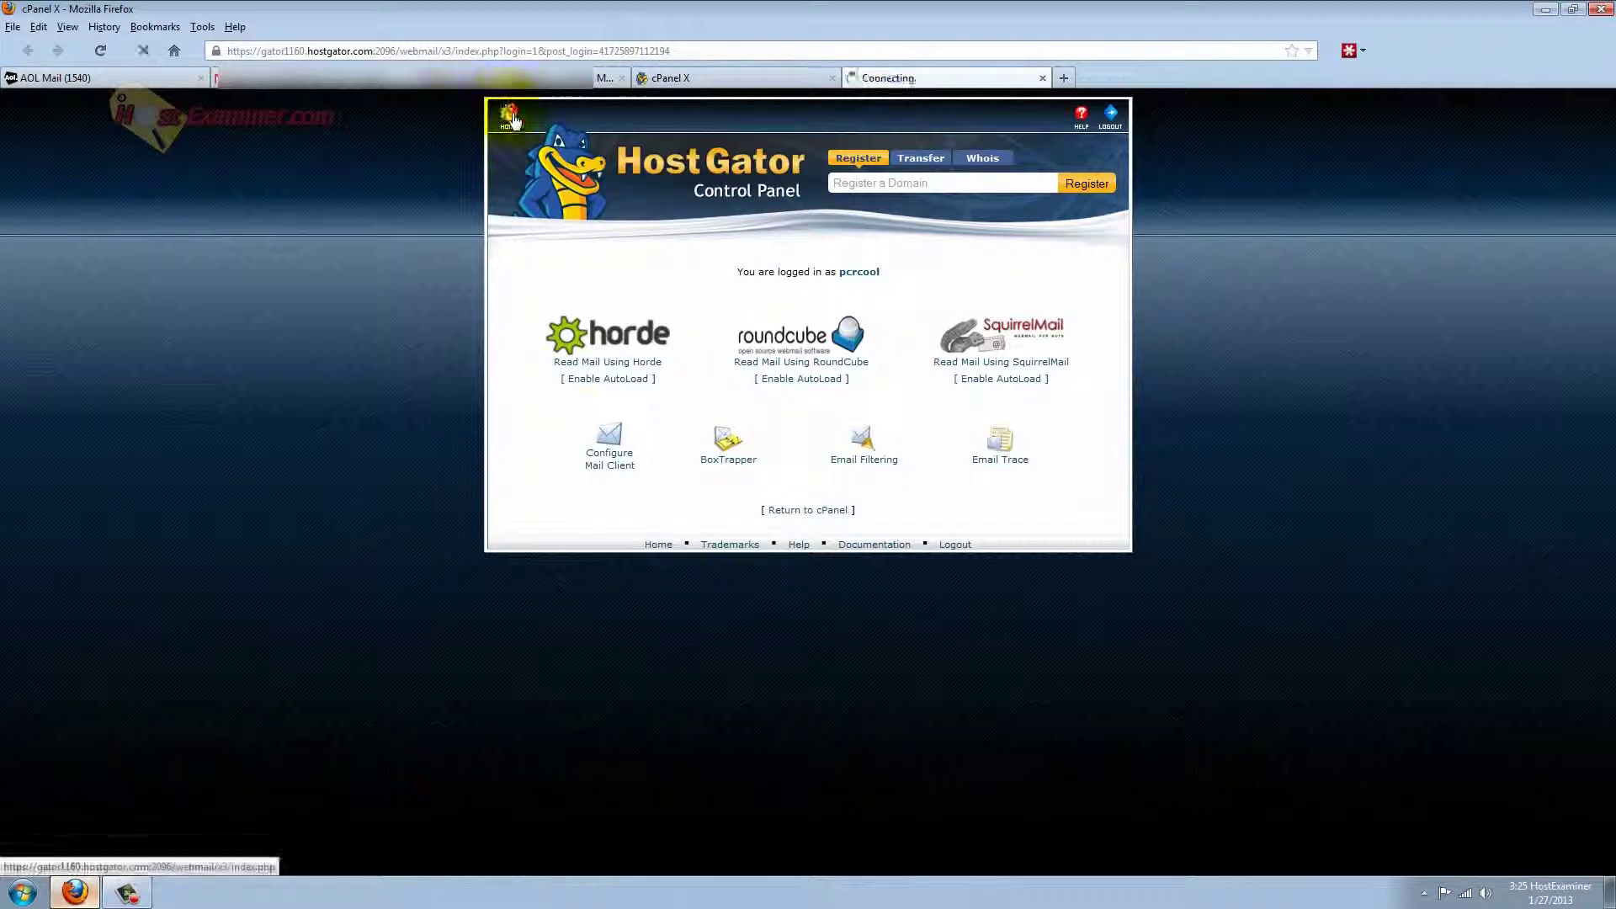
Switch to Gmail and open Settings on the Accounts and Import tab.
{"action": "left_click", "coordinate": [263, 80]}
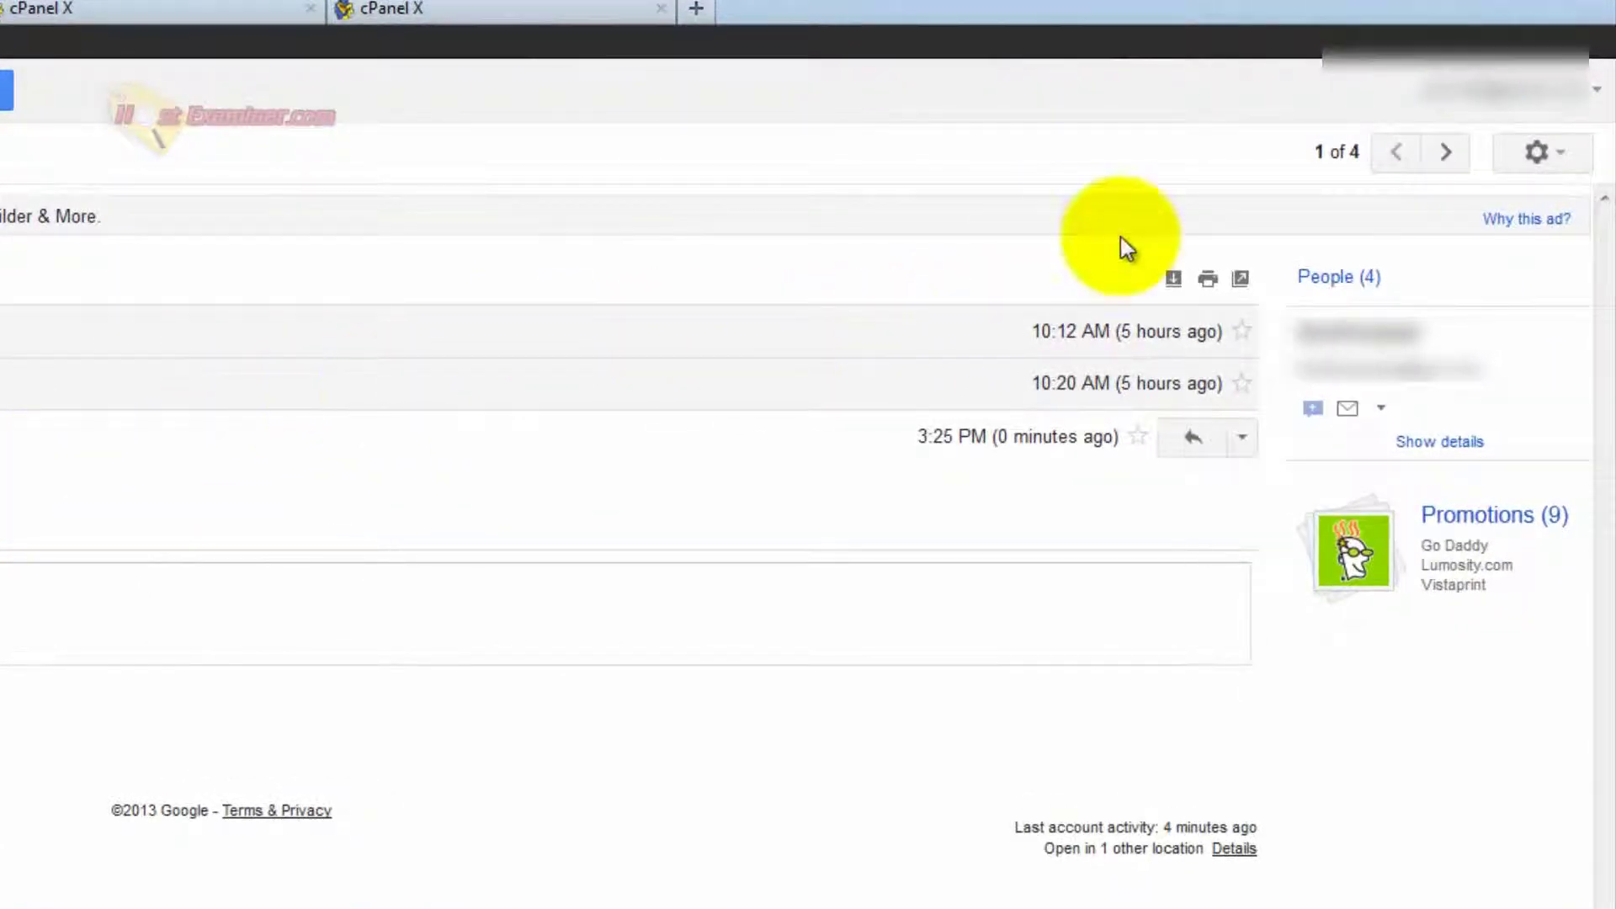
{"action": "left_click", "coordinate": [1538, 149]}
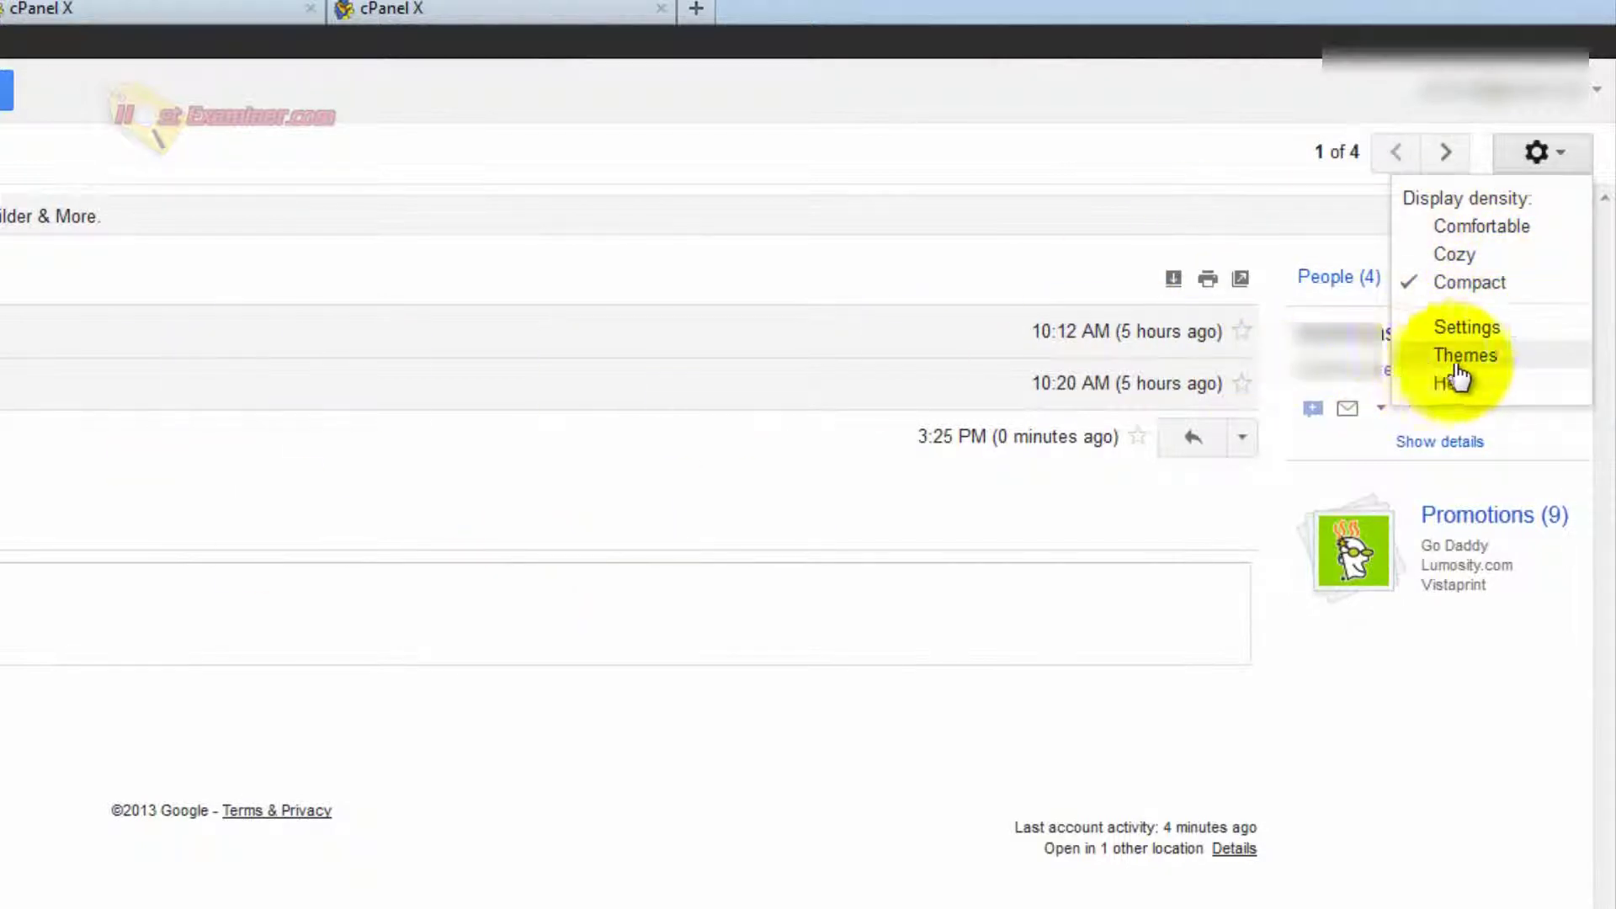
{"action": "left_click", "coordinate": [1485, 330]}
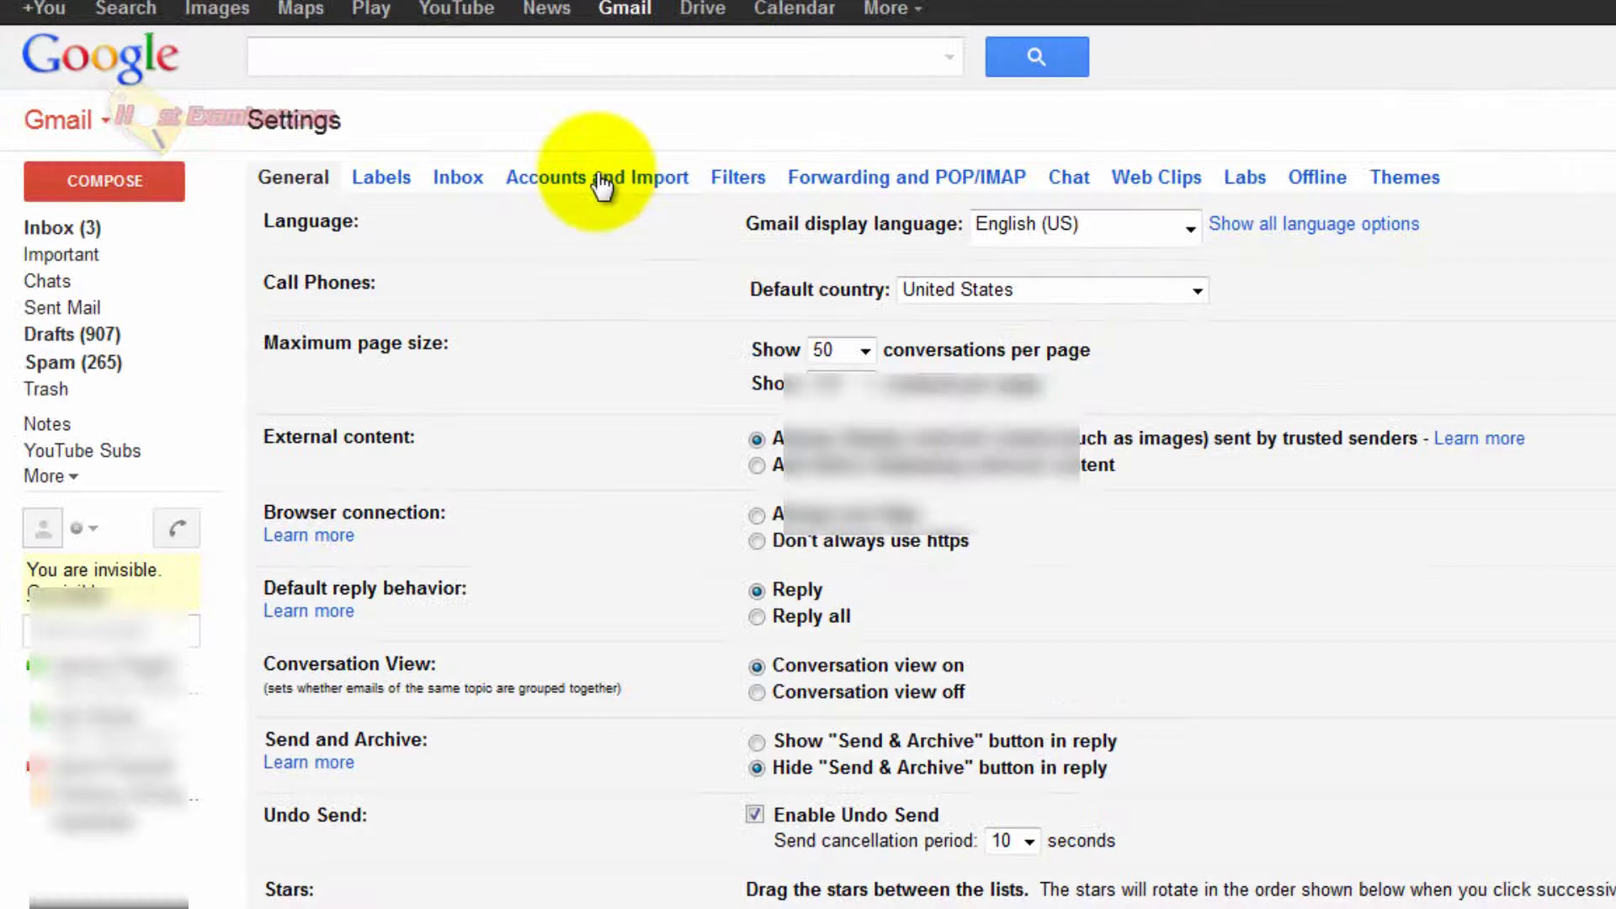
{"action": "left_click", "coordinate": [588, 177]}
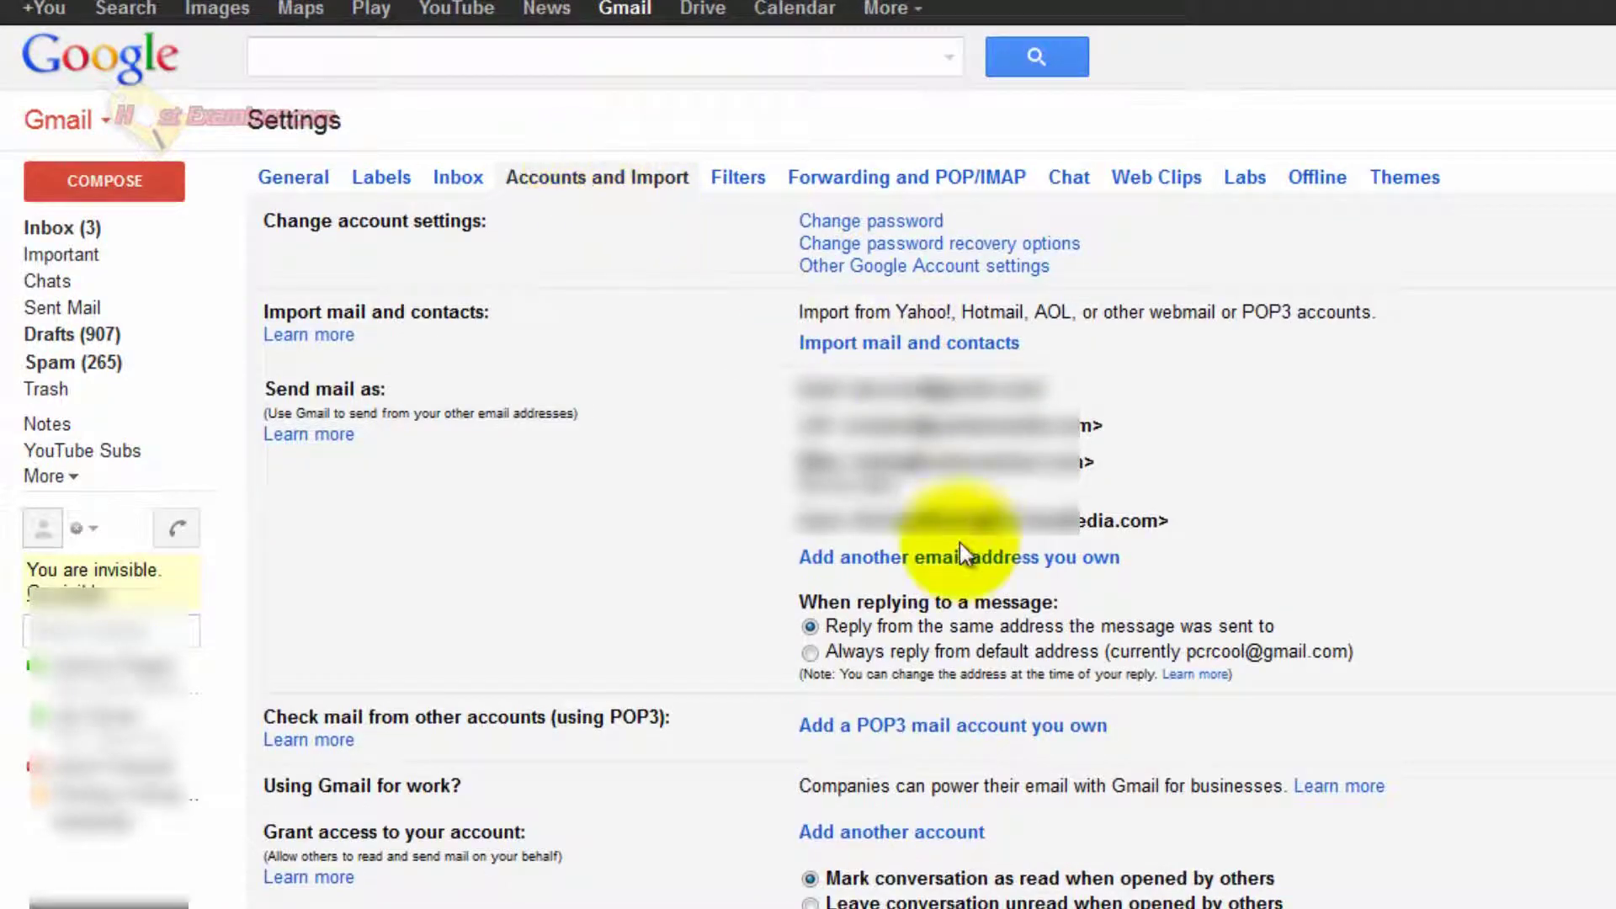
{"action": "left_click", "coordinate": [898, 556]}
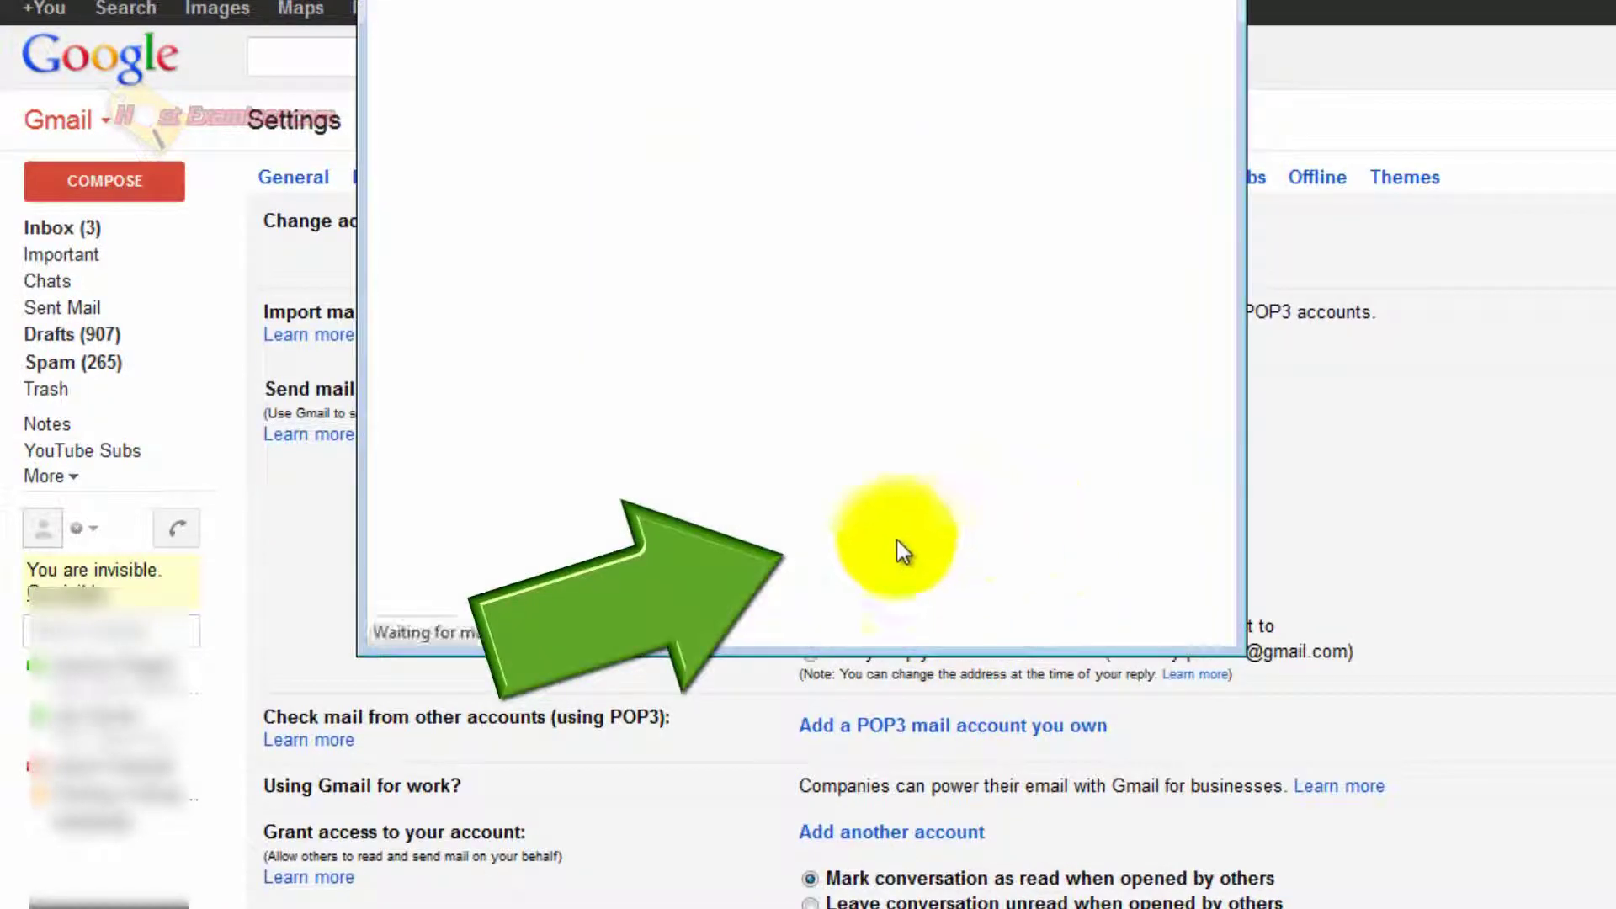
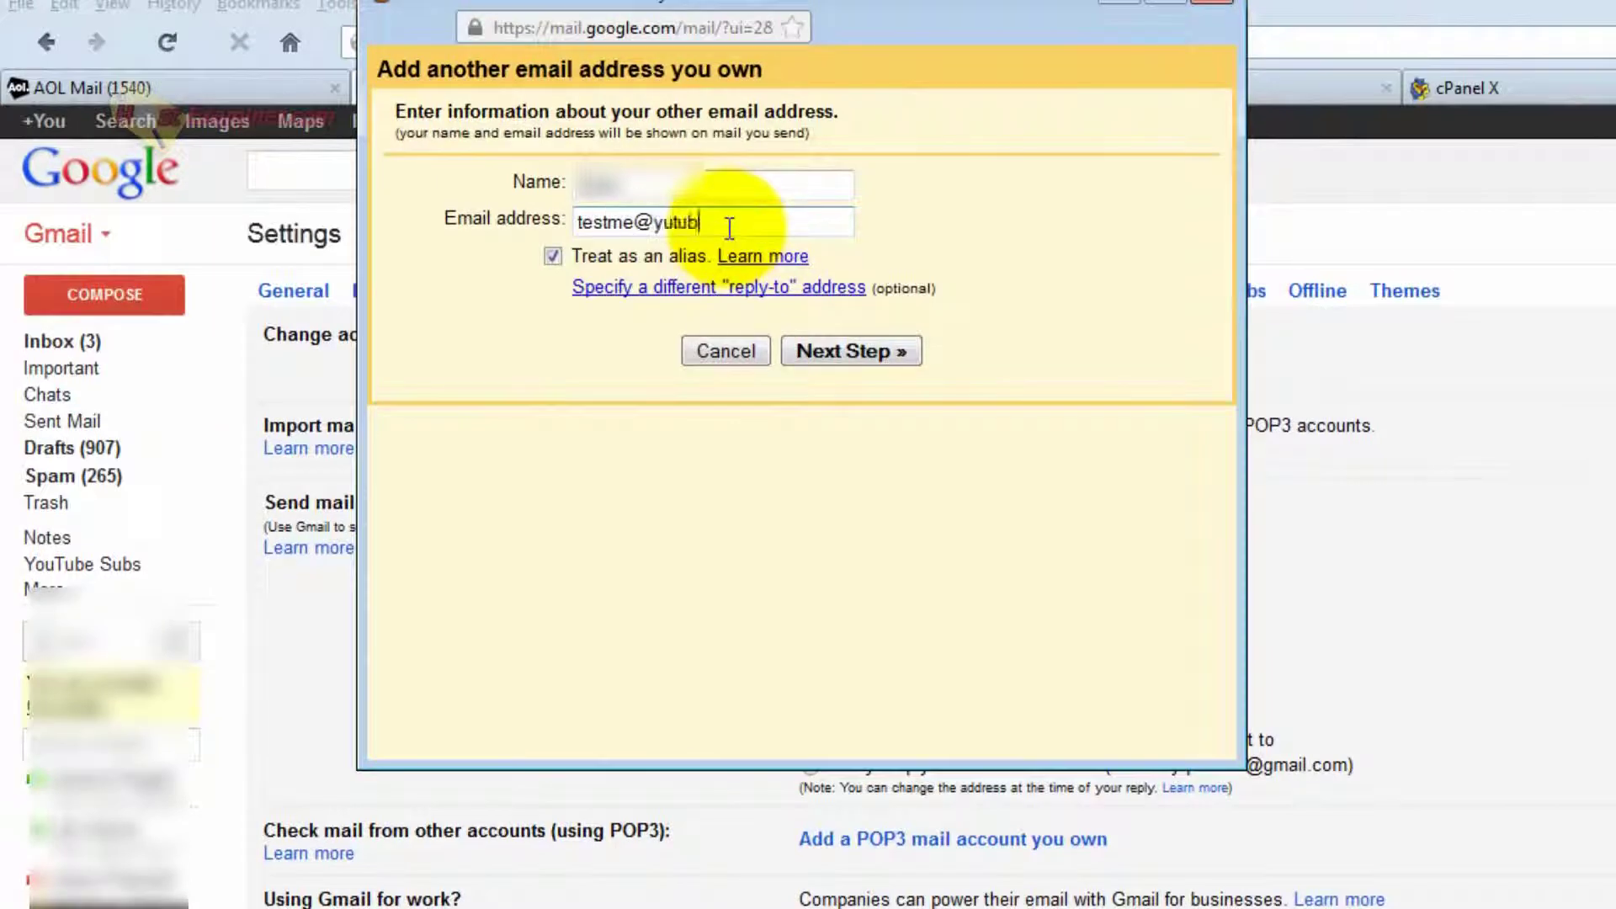
{"action": "left_click", "coordinate": [840, 355]}
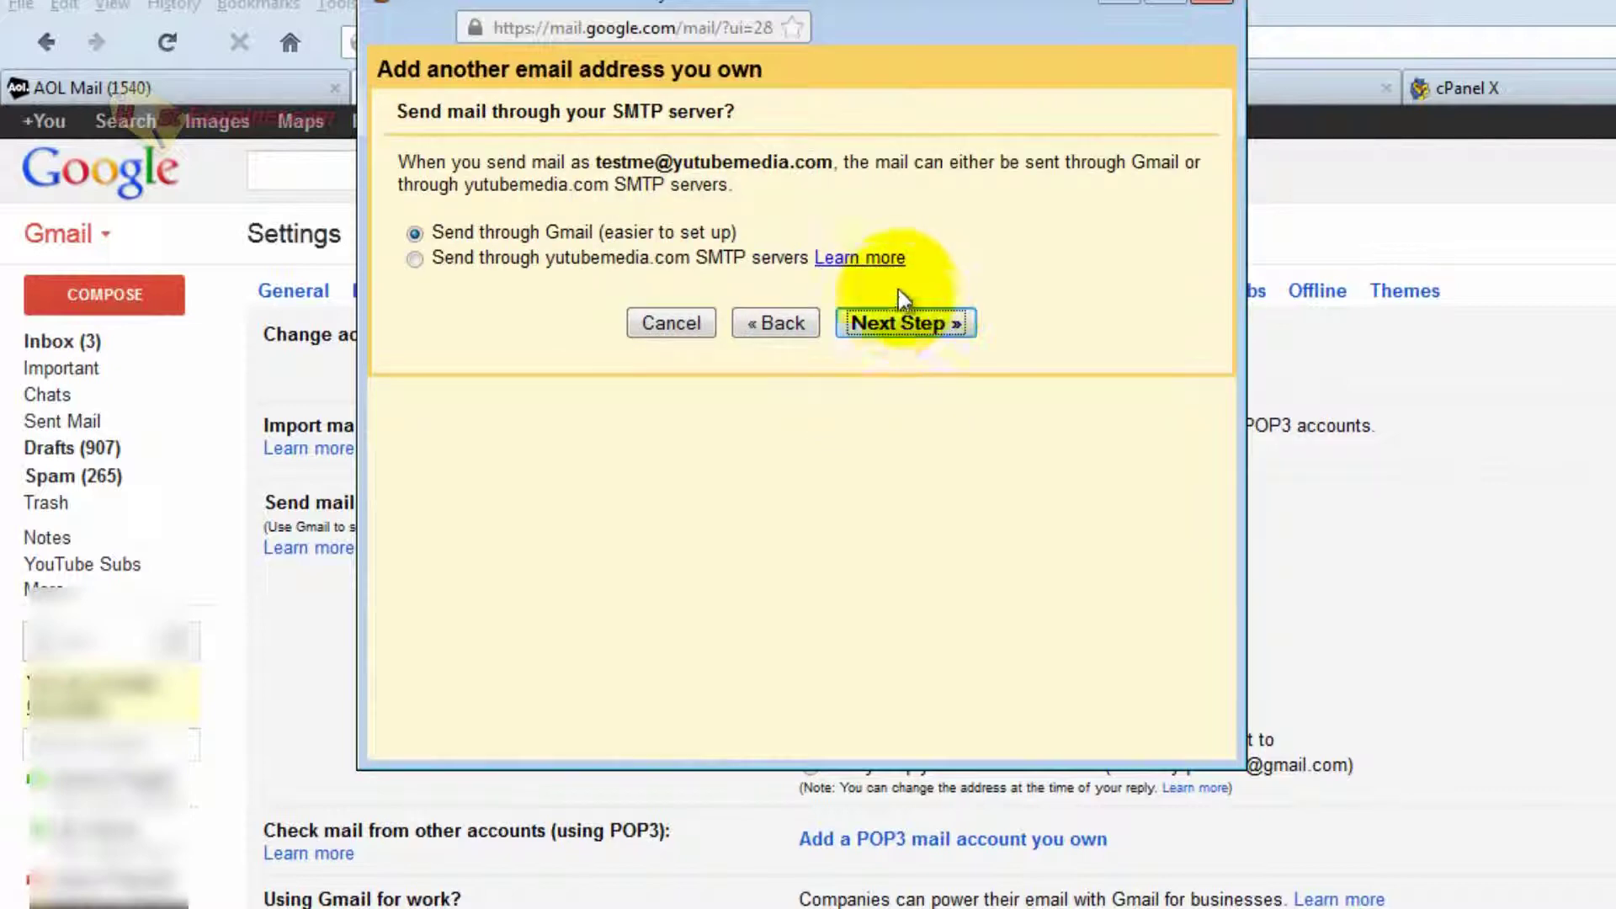
{"action": "left_click", "coordinate": [917, 324]}
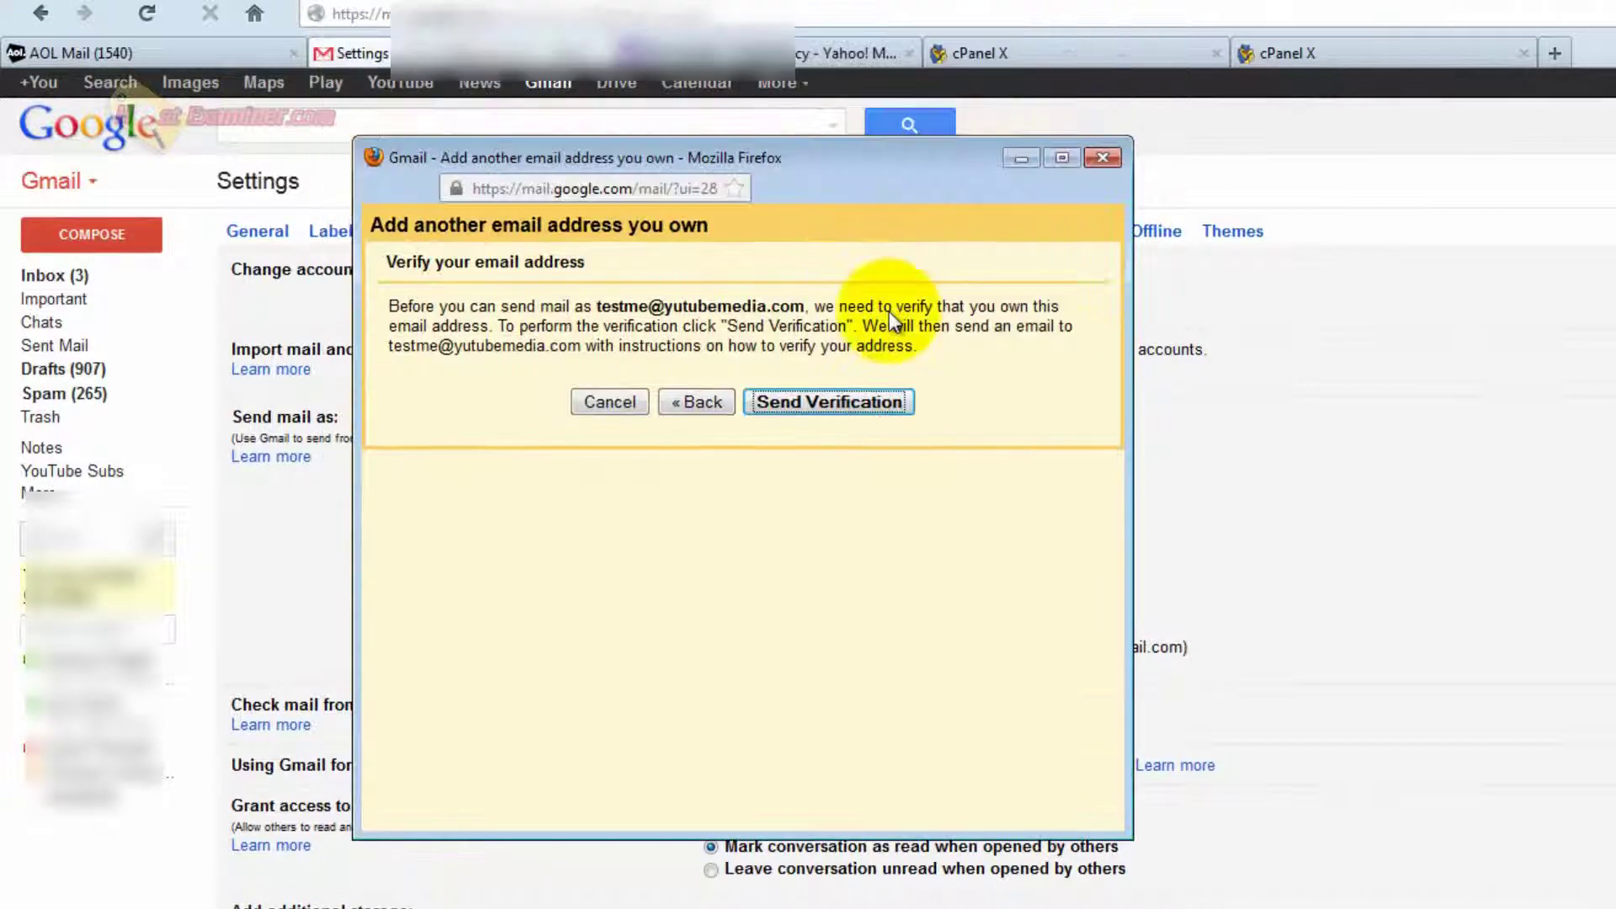
{"action": "left_click", "coordinate": [876, 598]}
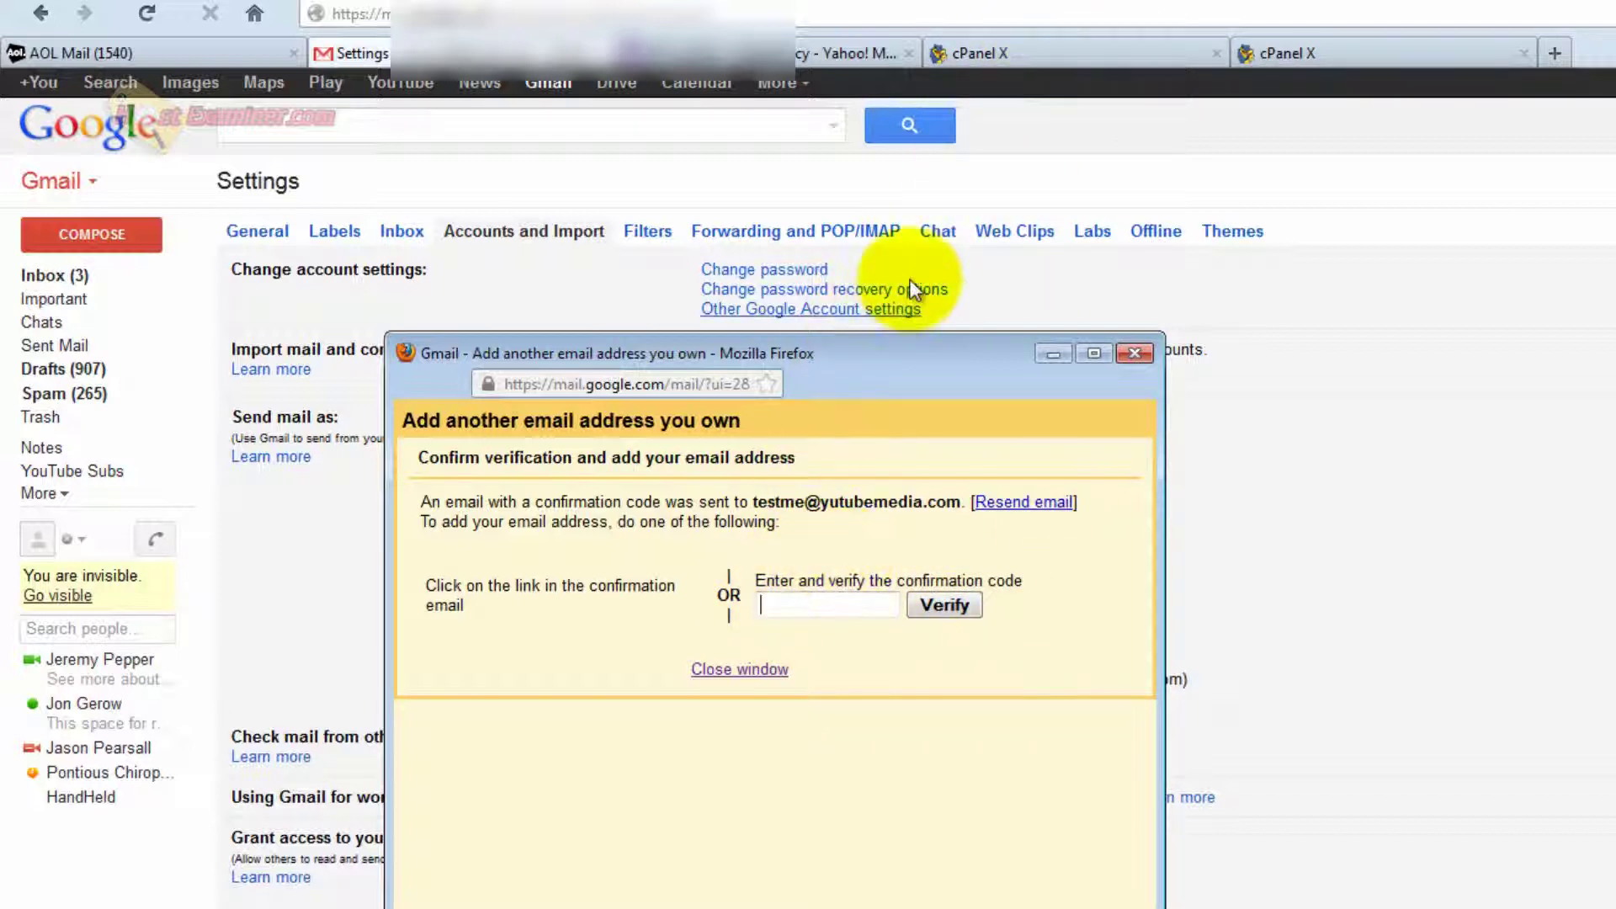
{"action": "left_click", "coordinate": [1094, 49]}
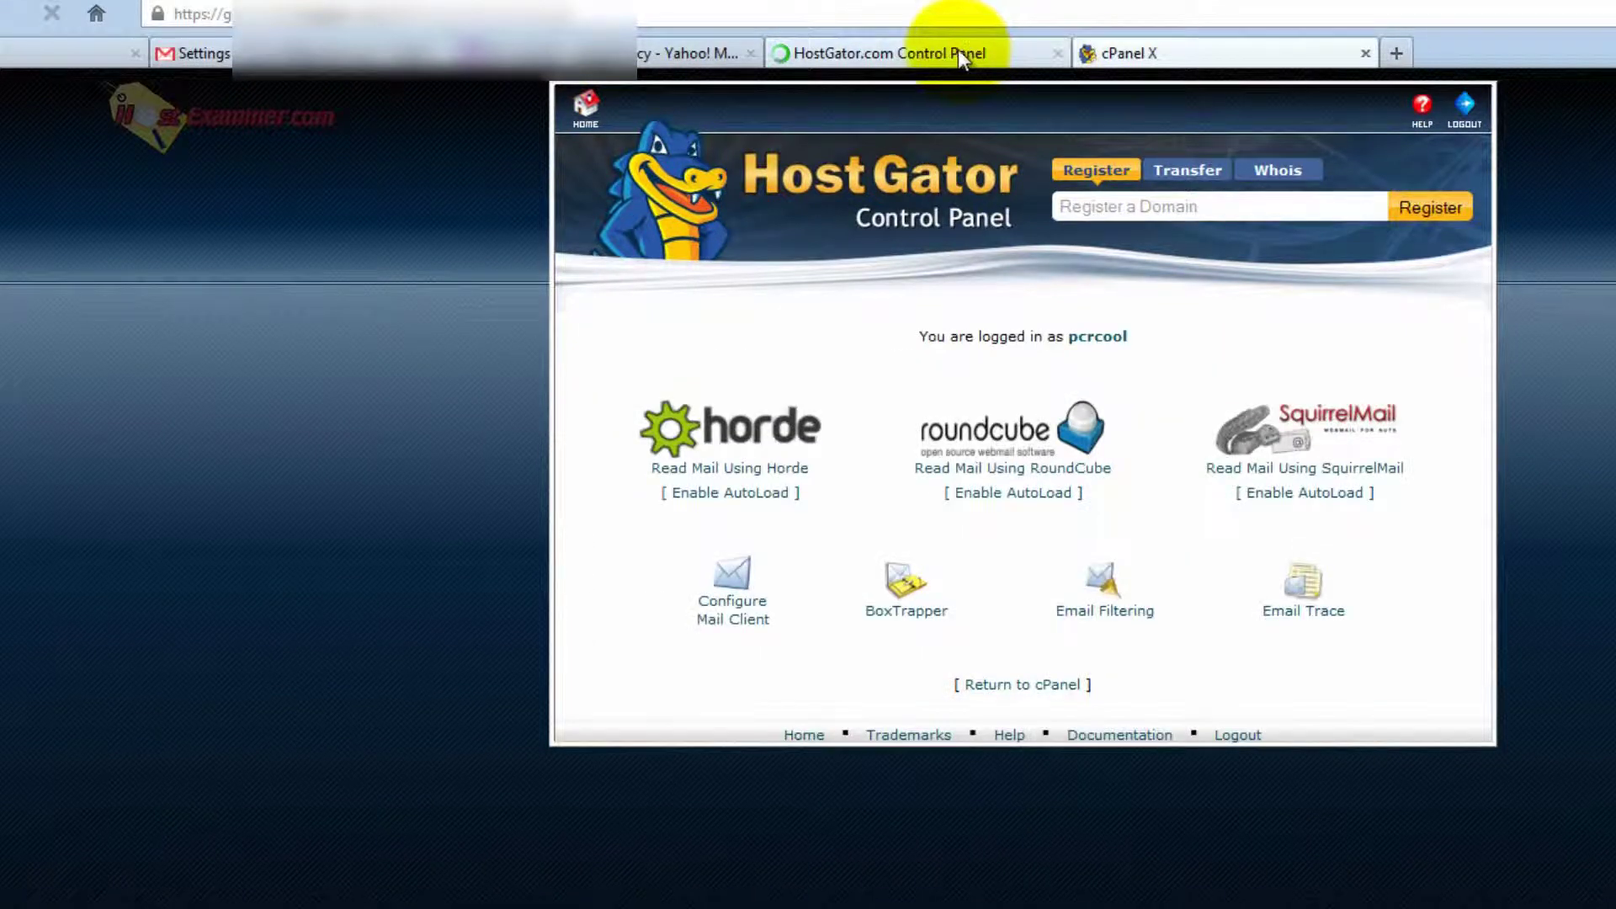
{"action": "left_click", "coordinate": [958, 49]}
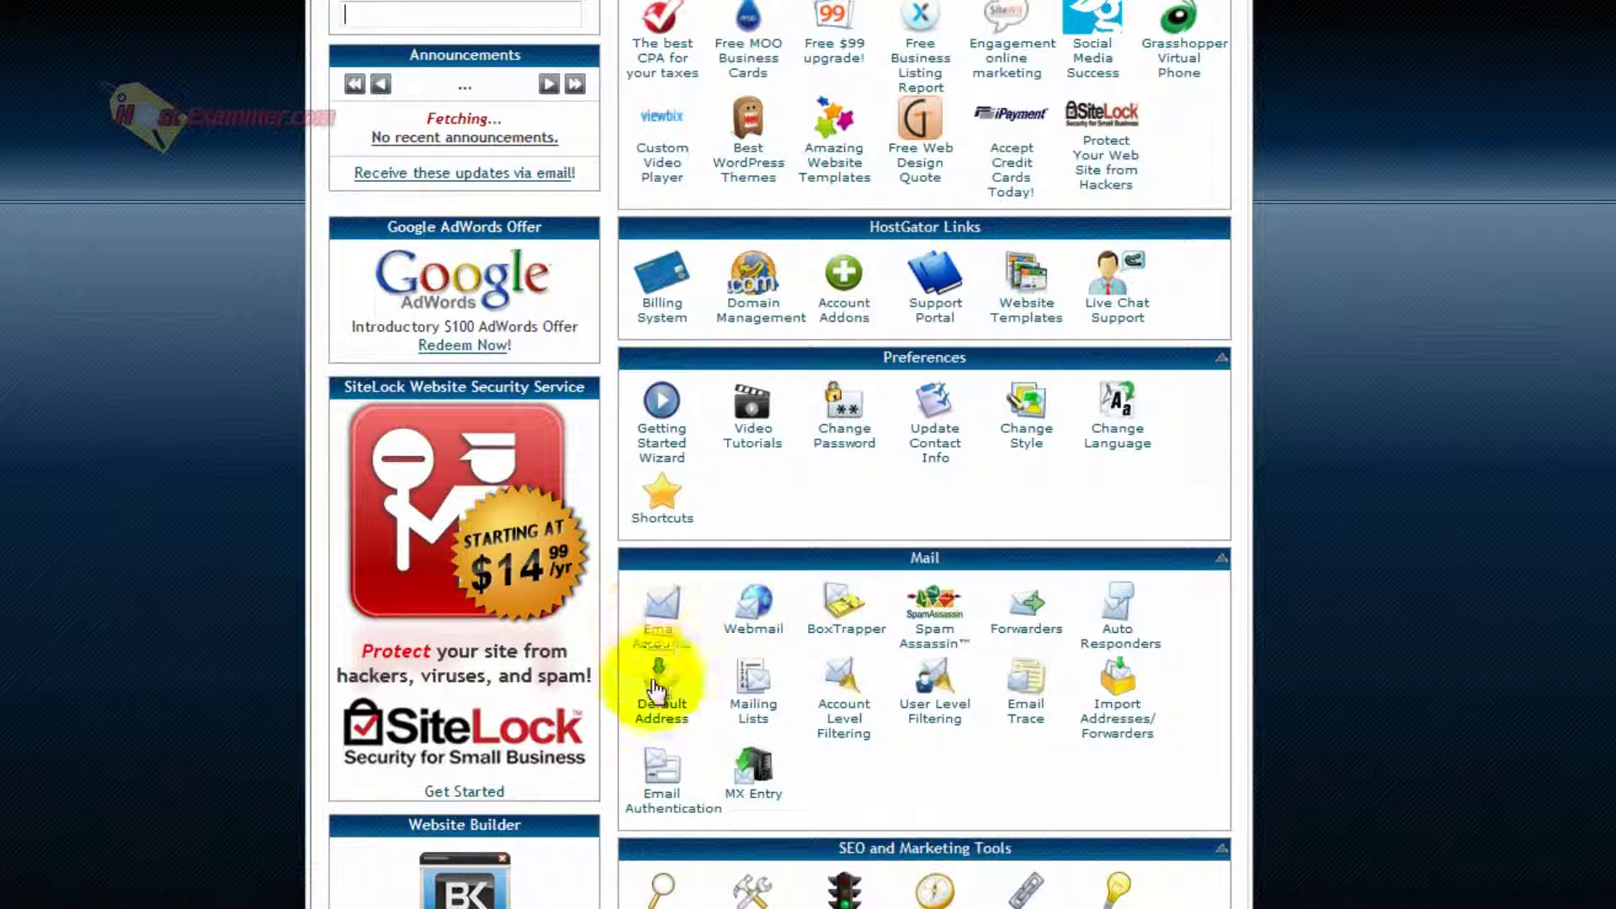
{"action": "left_click", "coordinate": [751, 614]}
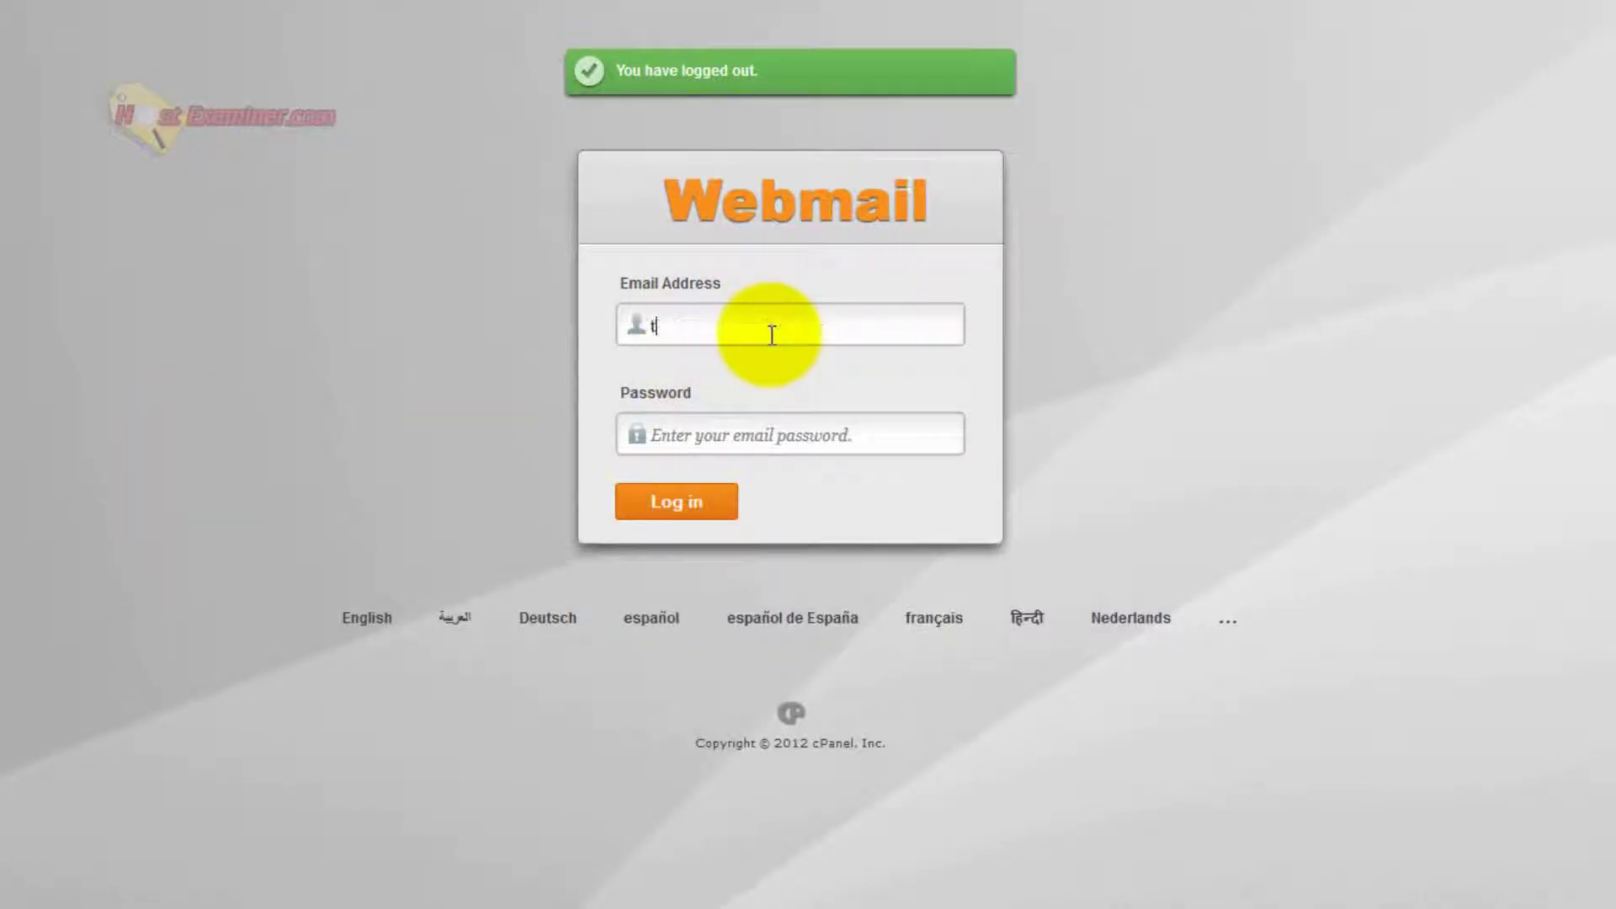
{"action": "type", "text": "est"}
{"action": "key", "text": "Down"}
{"action": "key", "text": "Return"}
{"action": "key", "text": "Tab"}
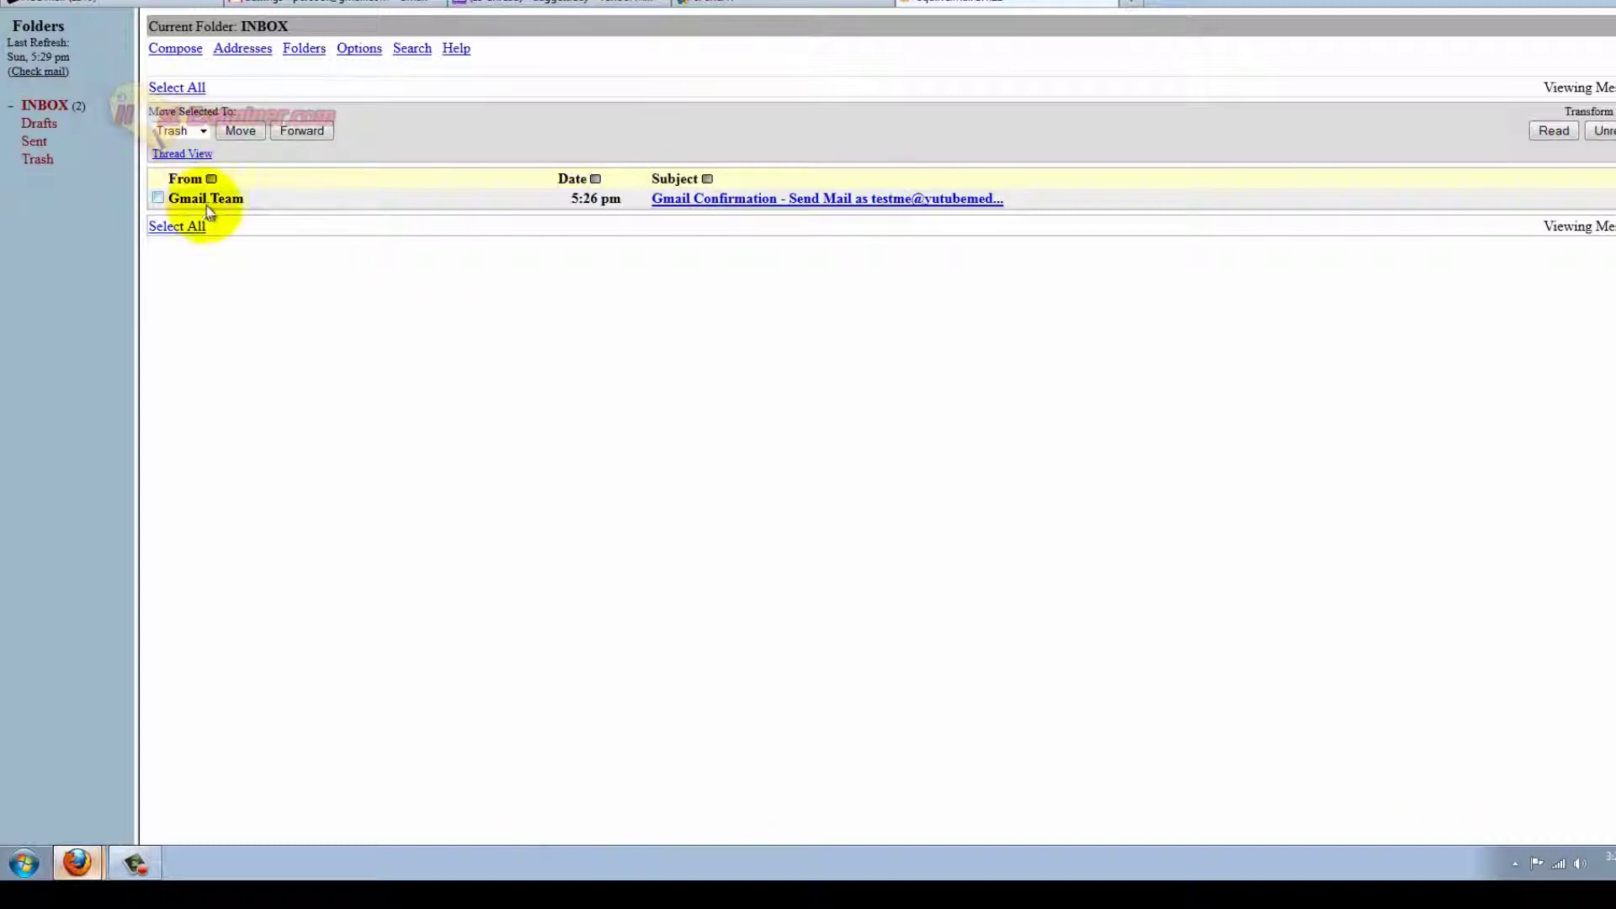
Open the Gmail Confirmation email in SquirrelMail and copy the confirmation code from its body.
{"action": "left_click", "coordinate": [719, 199]}
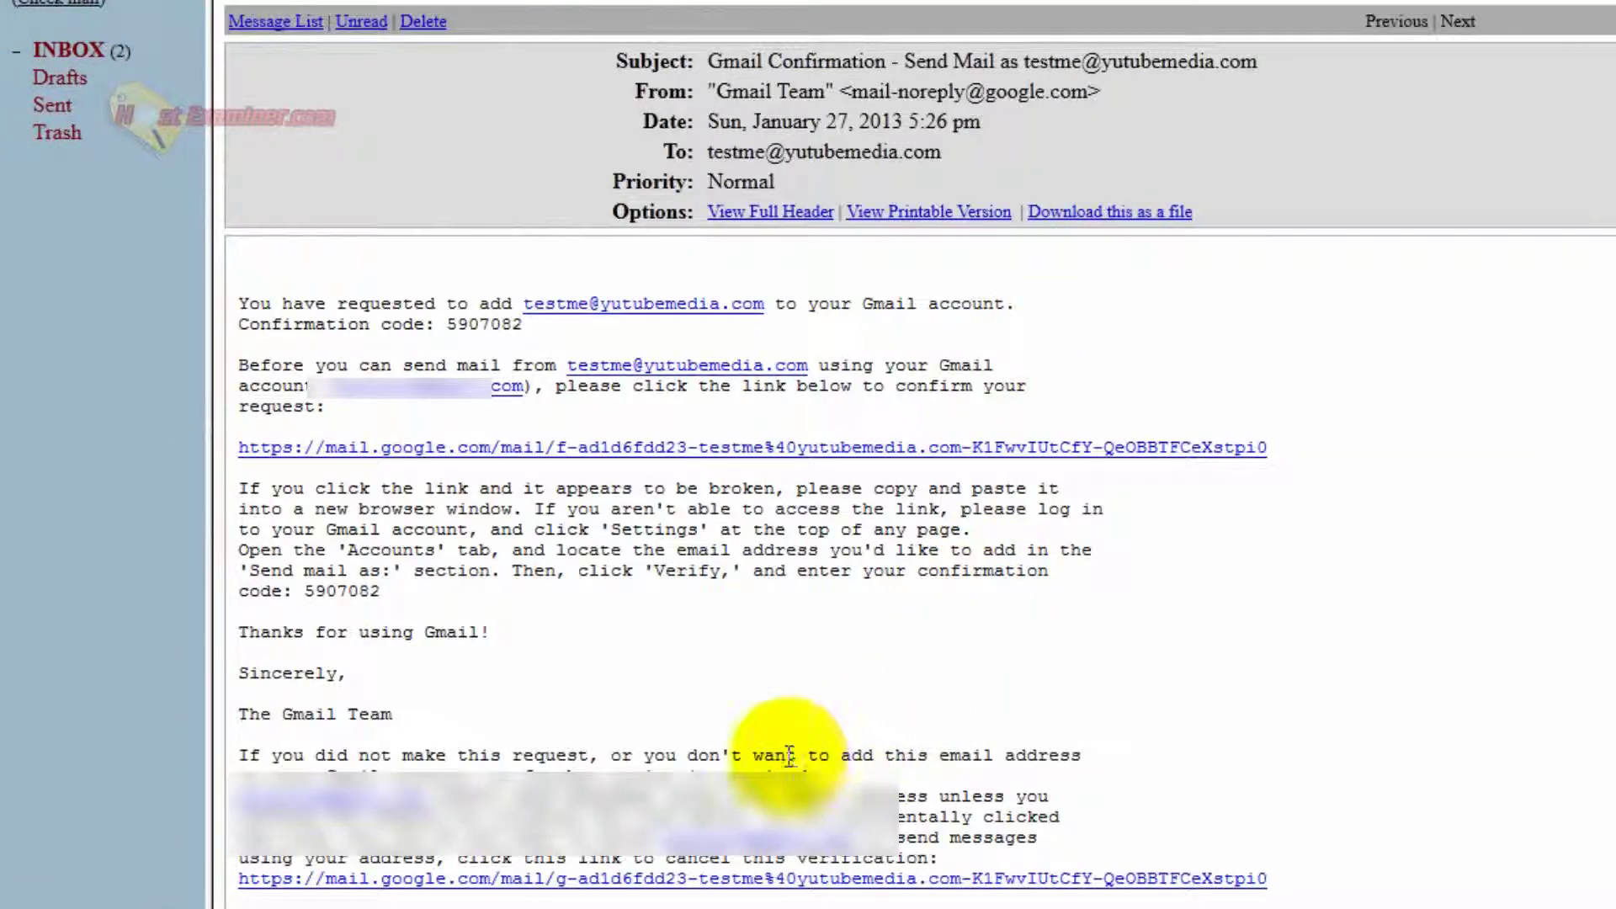
{"action": "mouse_move", "coordinate": [449, 324]}
{"action": "left_mouse_down"}
{"action": "mouse_move", "coordinate": [510, 336]}
{"action": "mouse_move", "coordinate": [432, 326]}
{"action": "left_mouse_up"}
{"action": "right_click", "coordinate": [487, 349]}
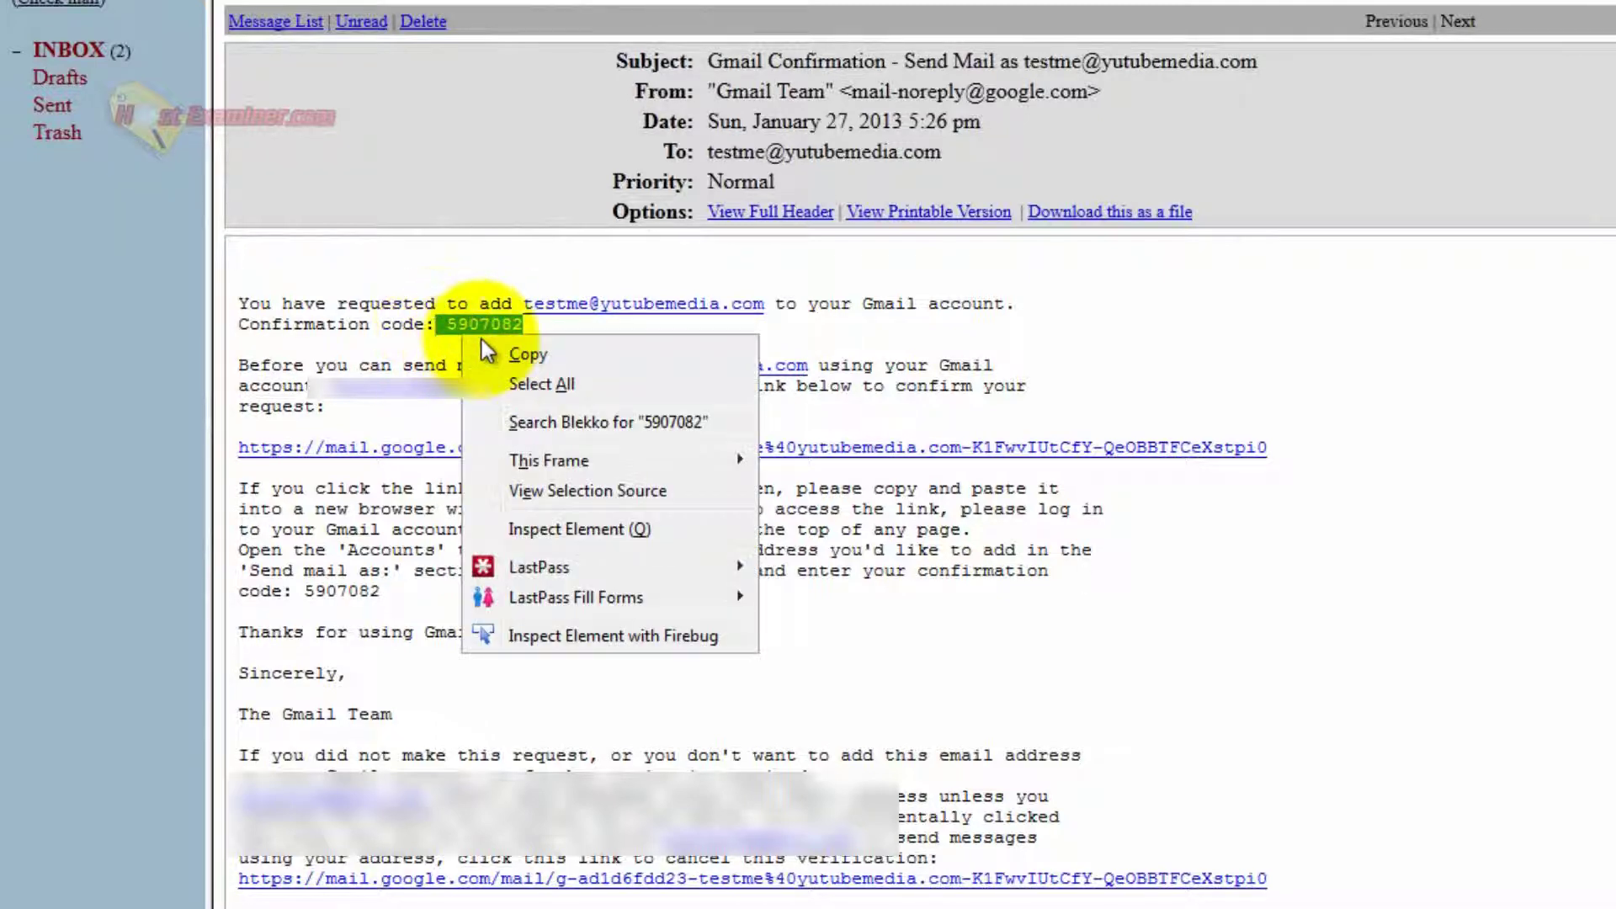
{"action": "left_click", "coordinate": [488, 349]}
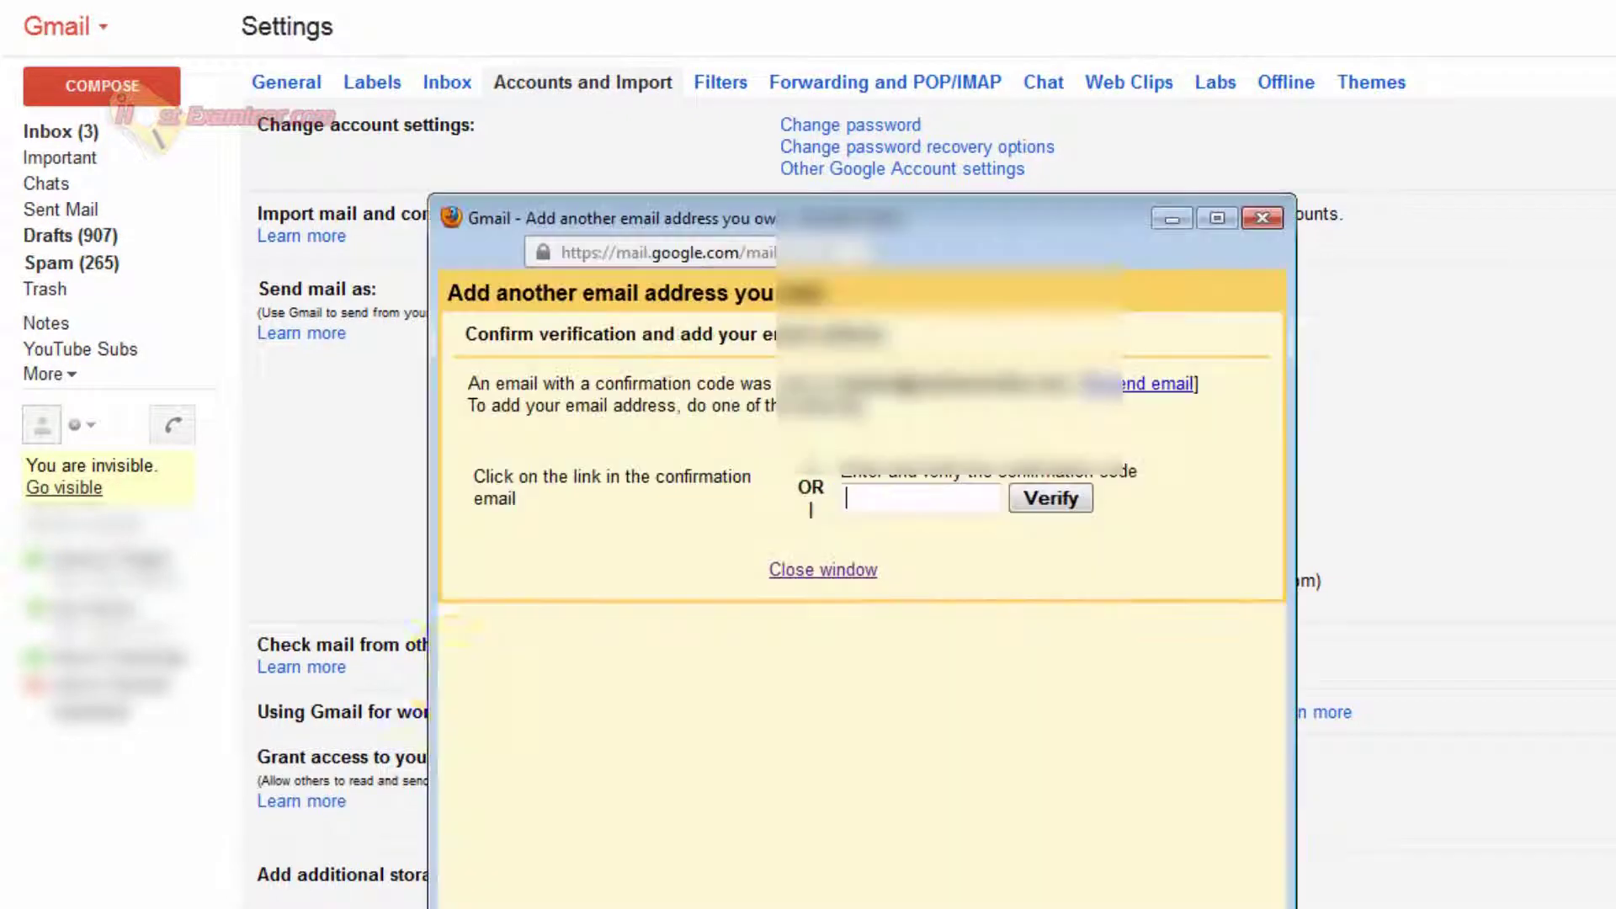
Paste the copied code into Gmail's confirmation field and verify the custom-domain send-as address.
{"action": "right_click", "coordinate": [905, 496]}
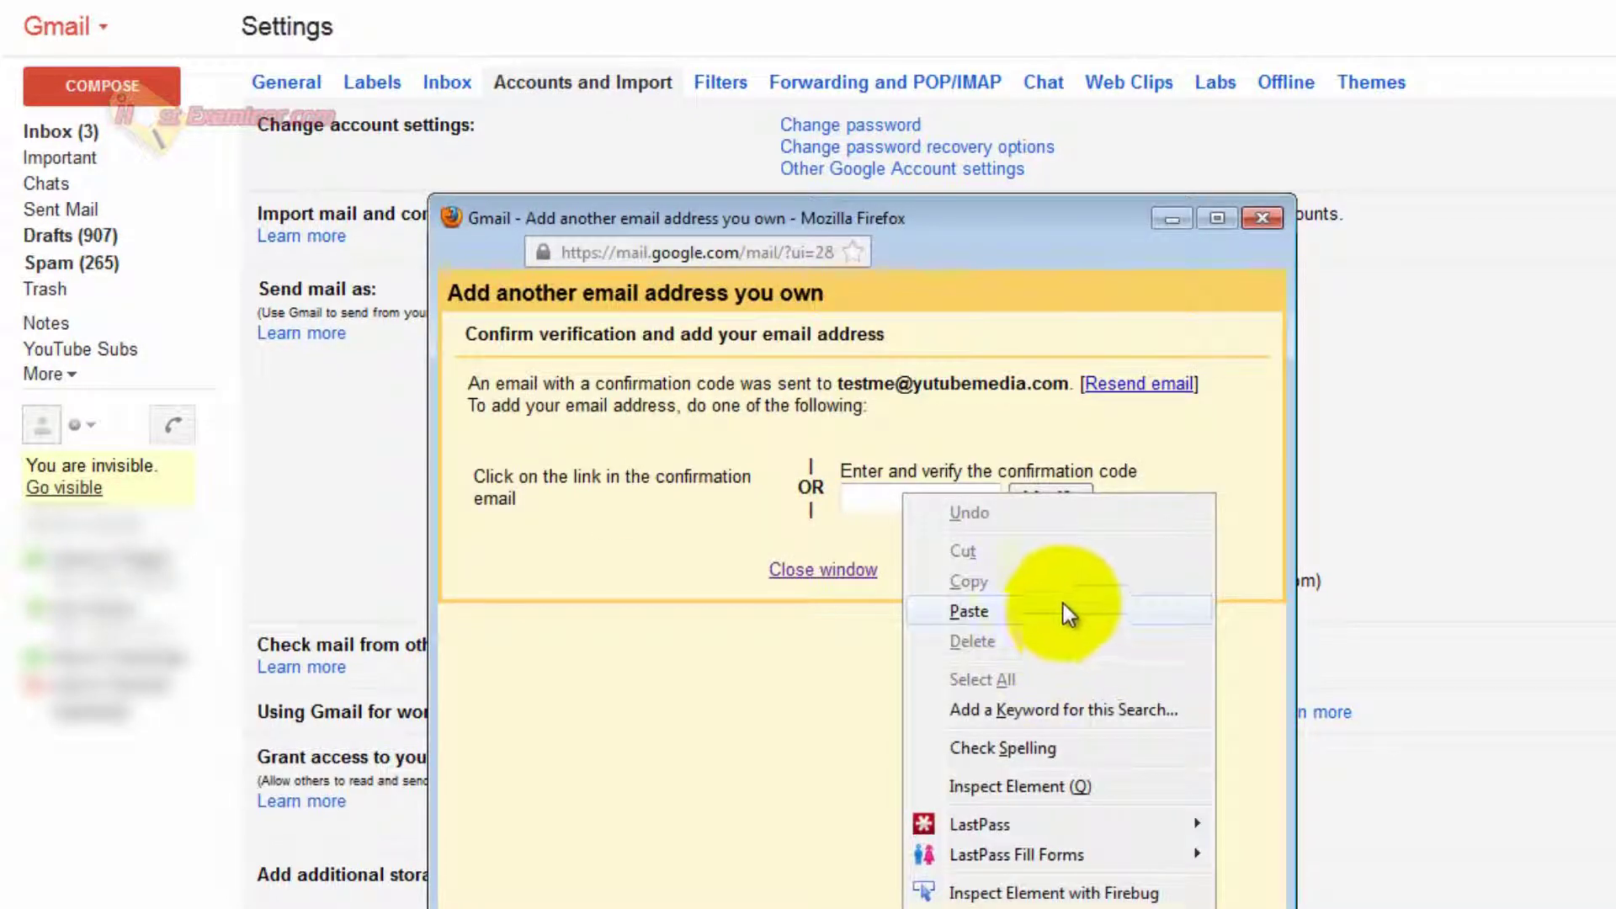
{"action": "left_click", "coordinate": [1063, 608]}
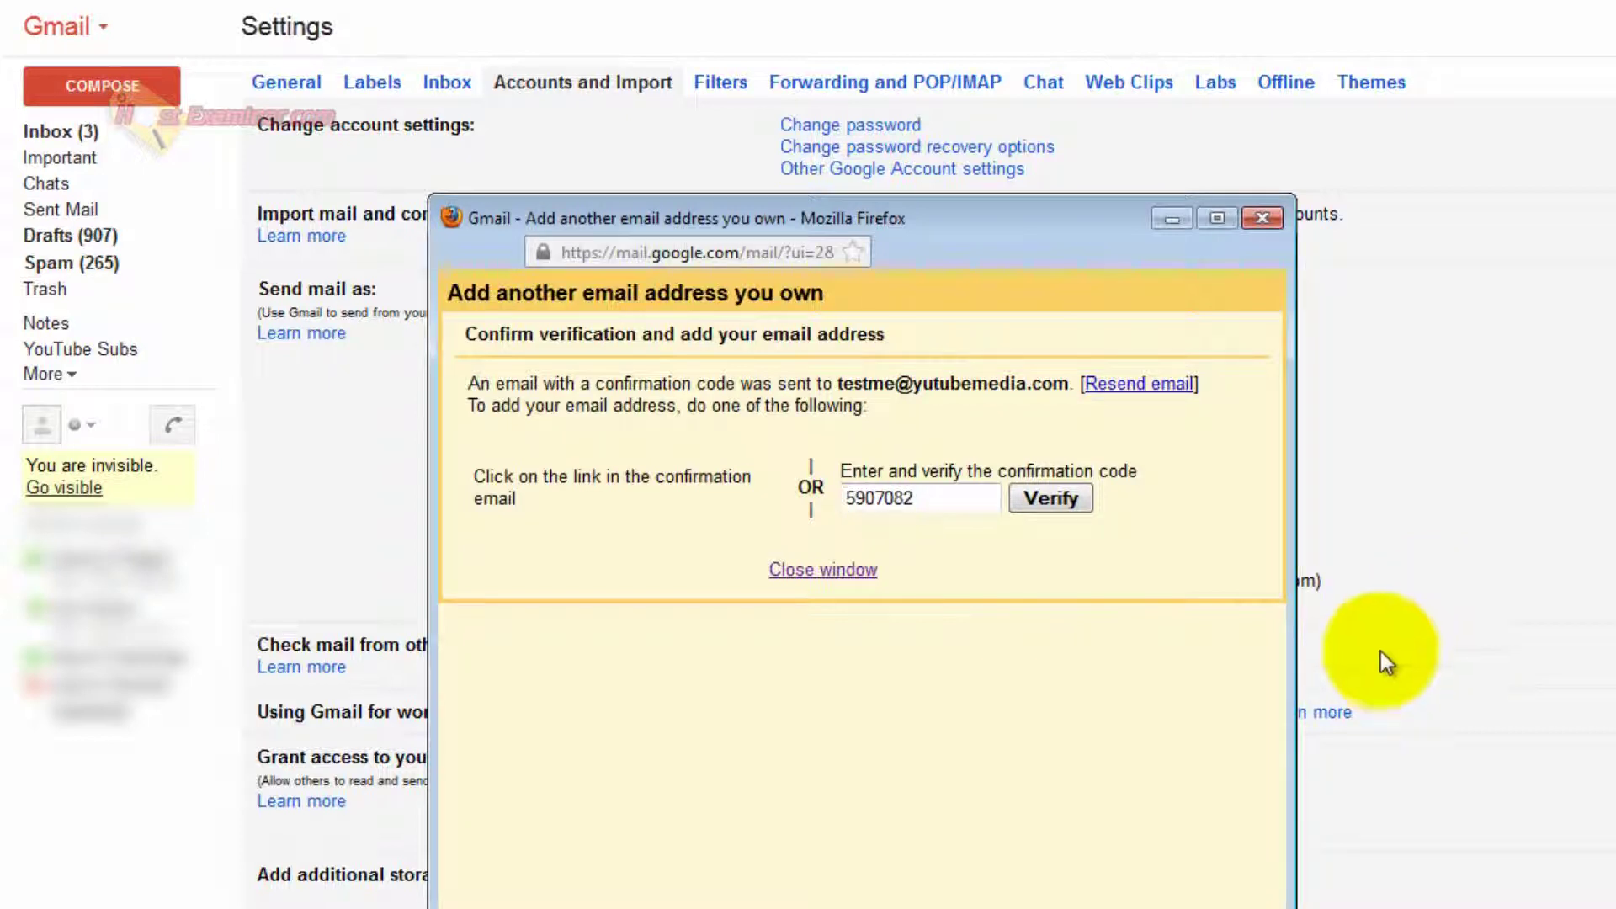
{"action": "left_click", "coordinate": [1048, 505]}
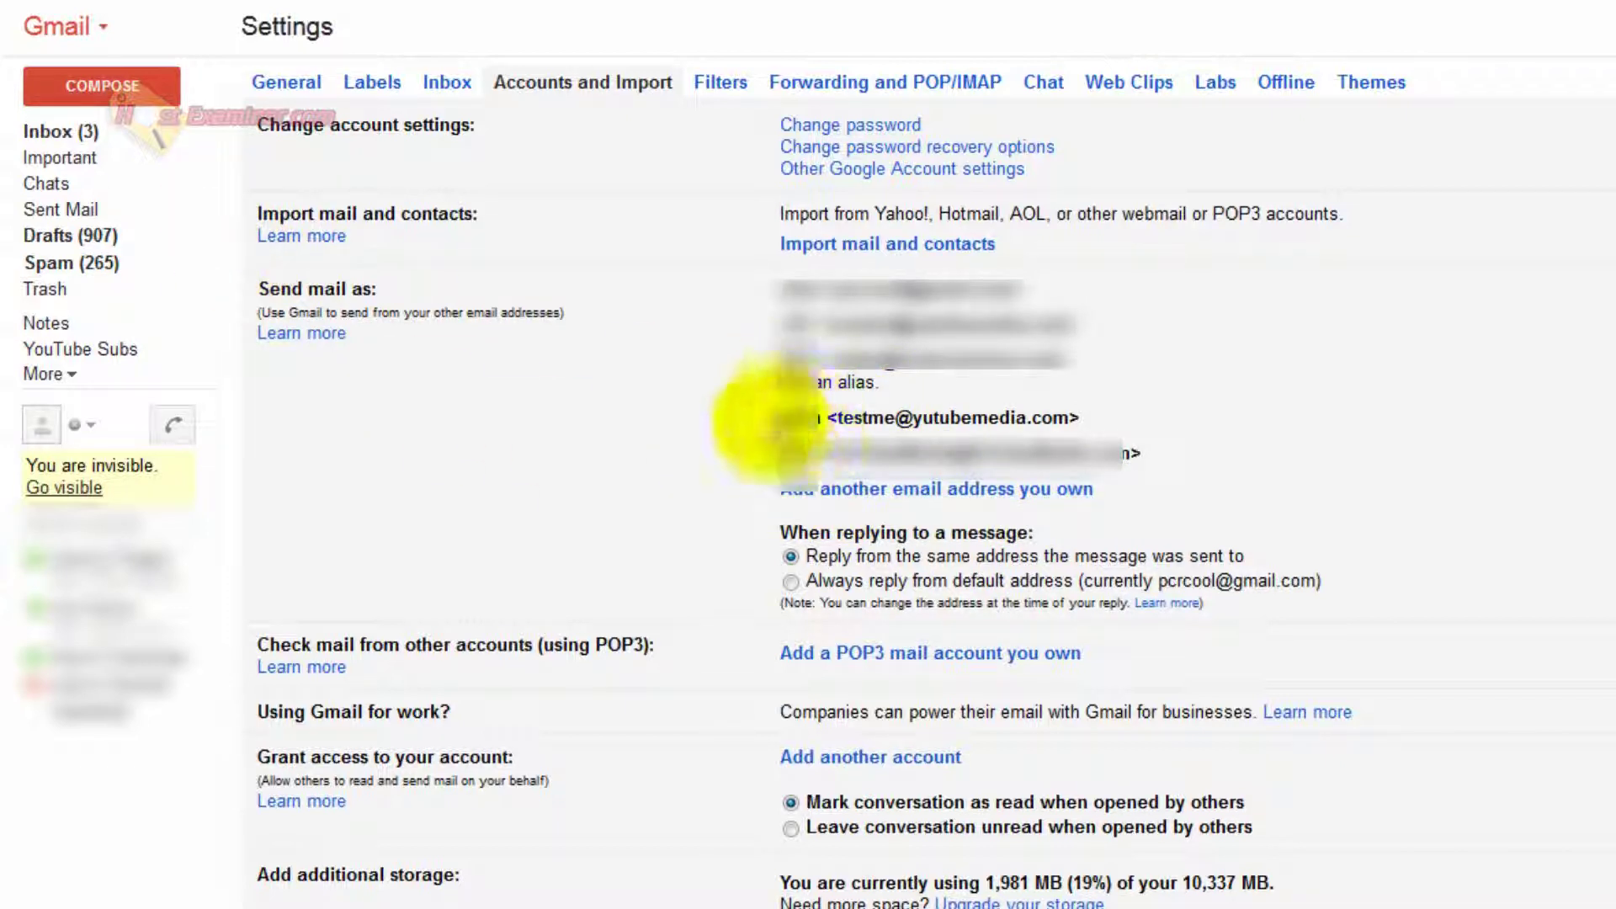
{"action": "left_click_drag", "start_coordinate": [837, 419], "coordinate": [1091, 431]}
{"action": "left_click", "coordinate": [1086, 427]}
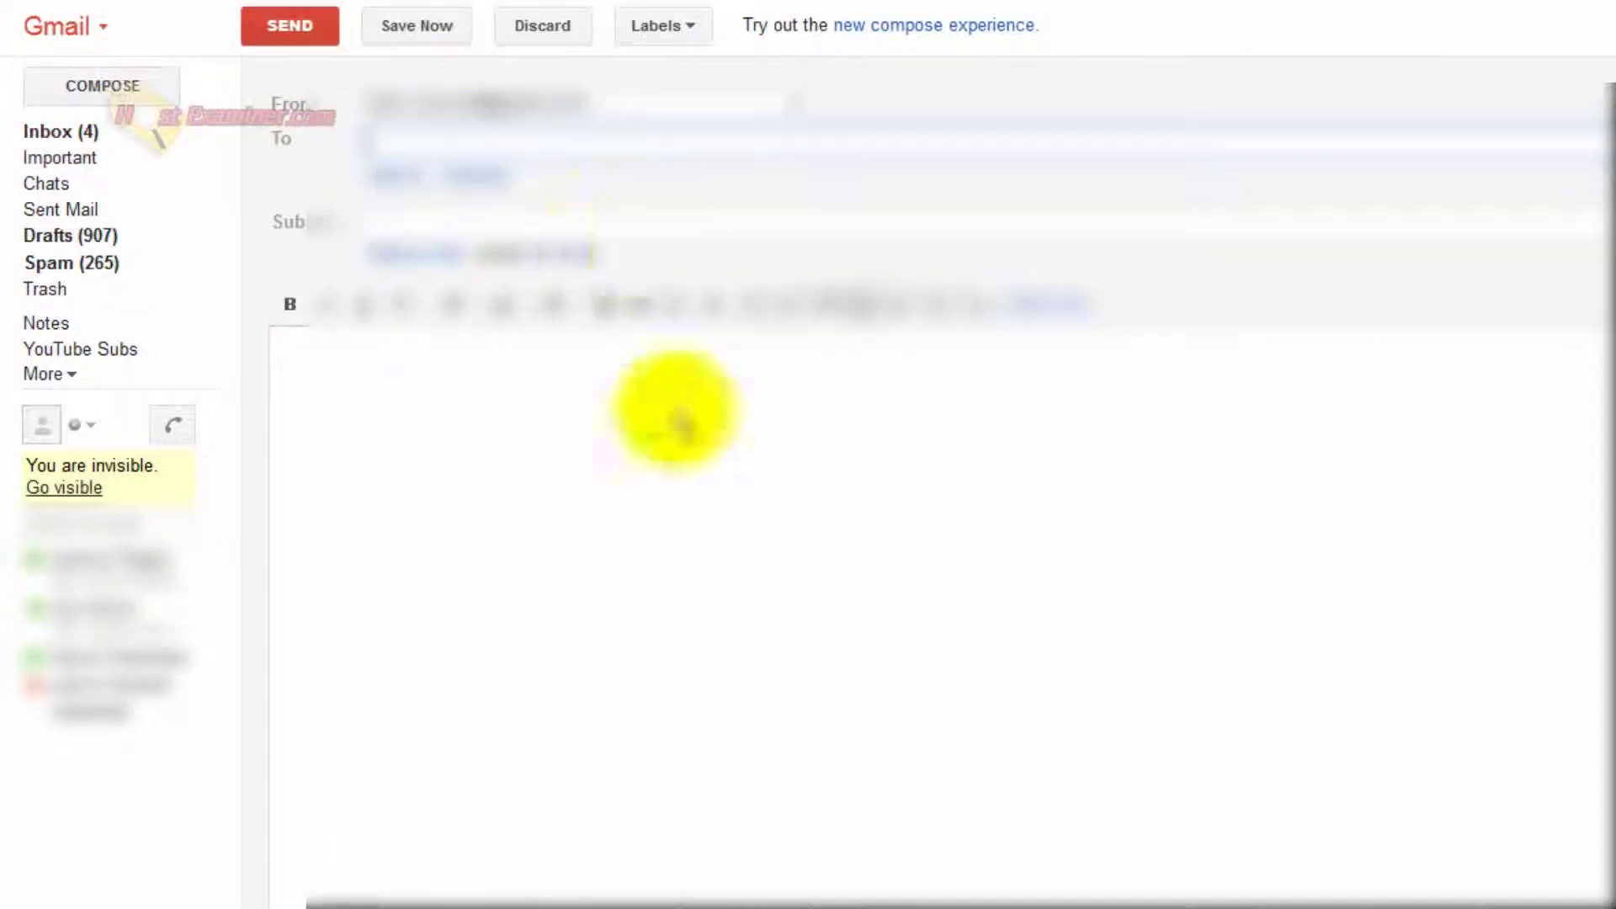
Start a new Gmail message with the custom-domain address selected as the sender.
{"action": "left_click", "coordinate": [777, 739]}
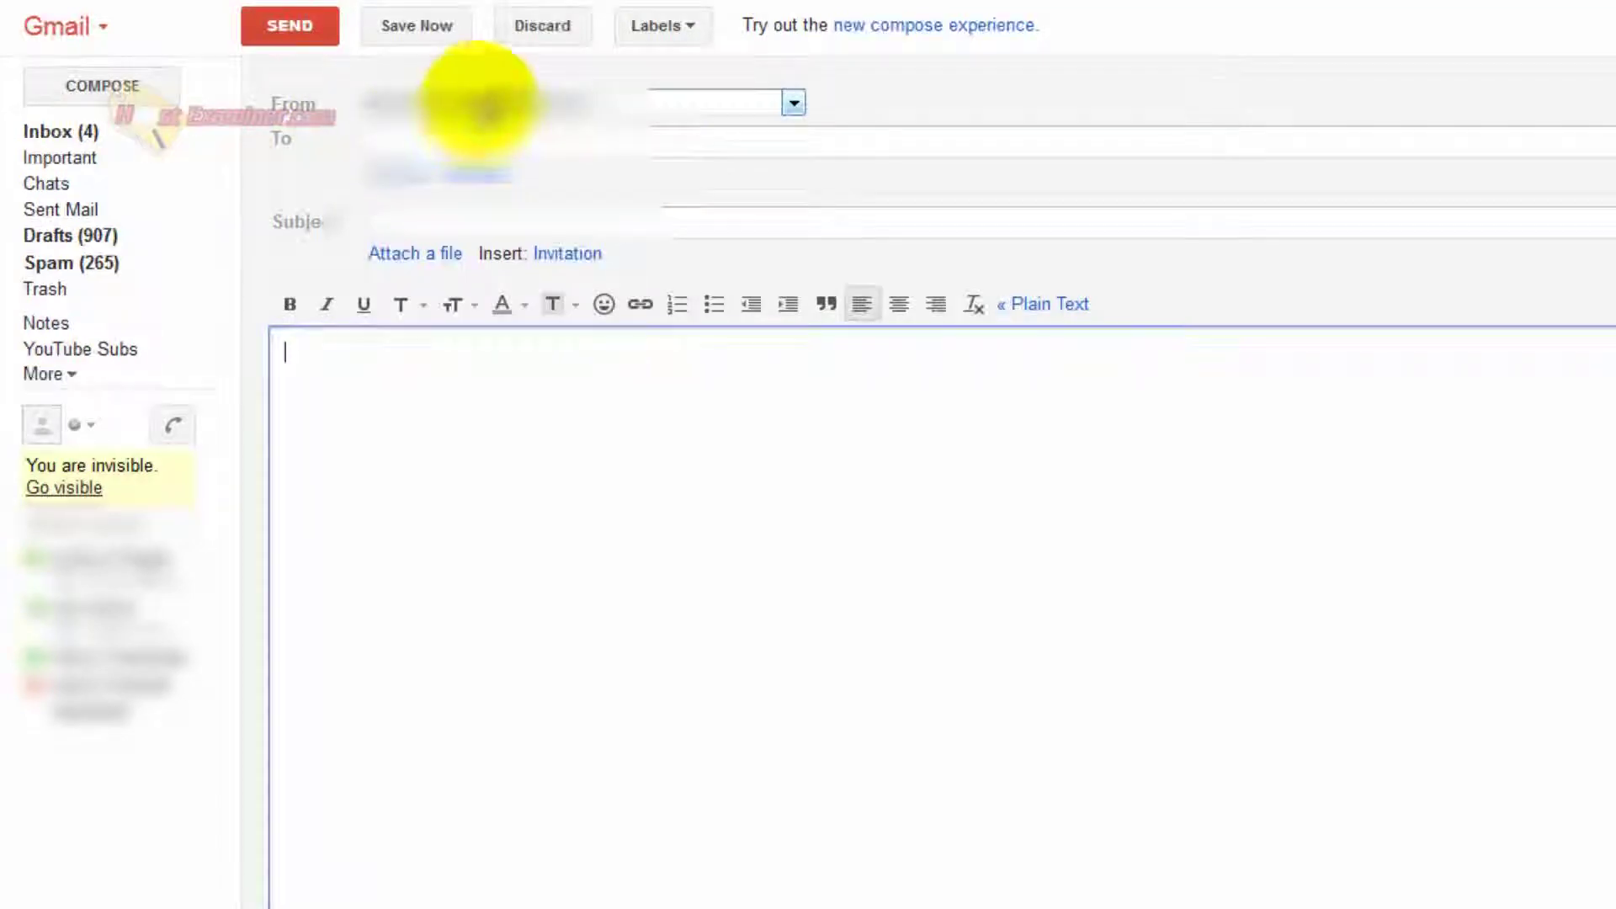
{"action": "left_click", "coordinate": [505, 102]}
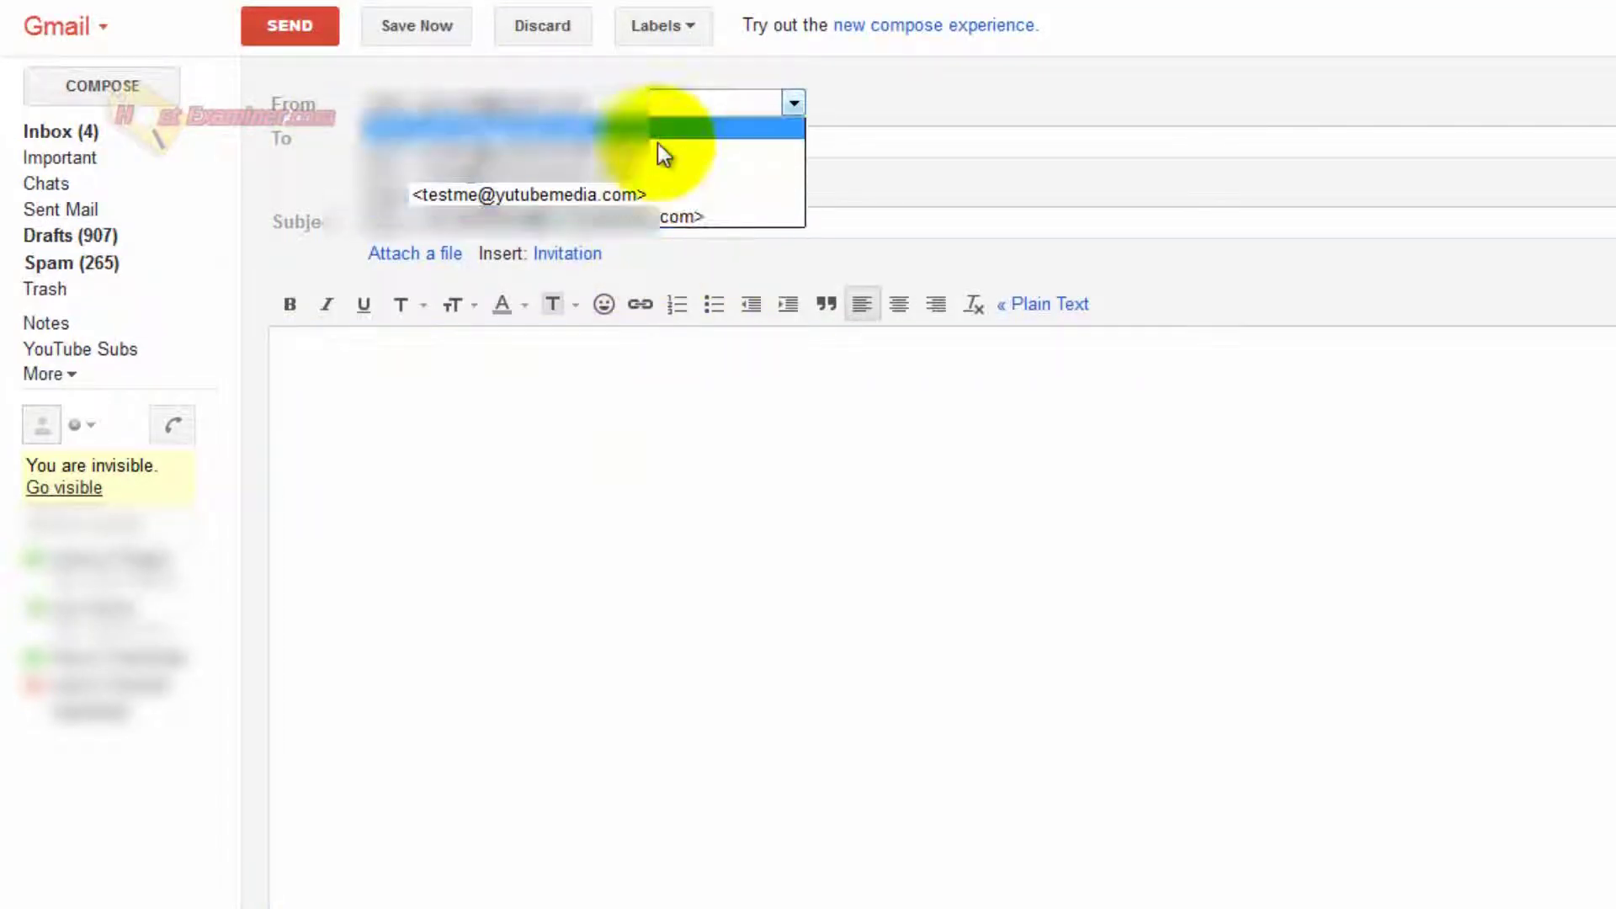
{"action": "left_click", "coordinate": [560, 194]}
Address it to the suggested AOL contact, enter 'test' as subject and body, and send.
{"action": "left_click", "coordinate": [575, 143]}
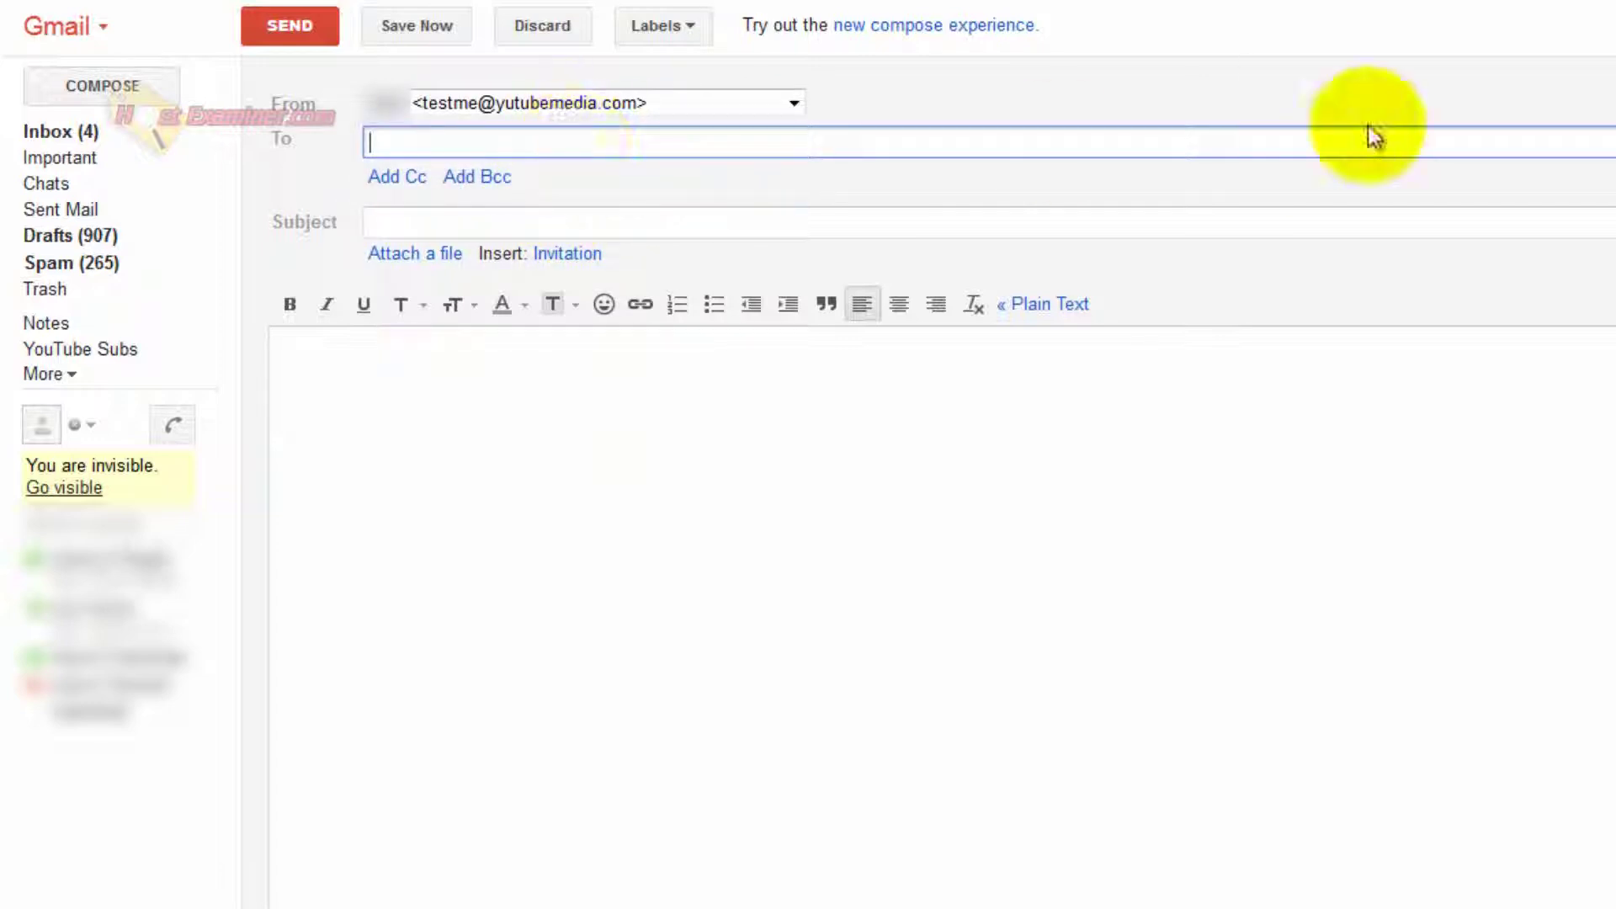
{"action": "type", "text": "a"}
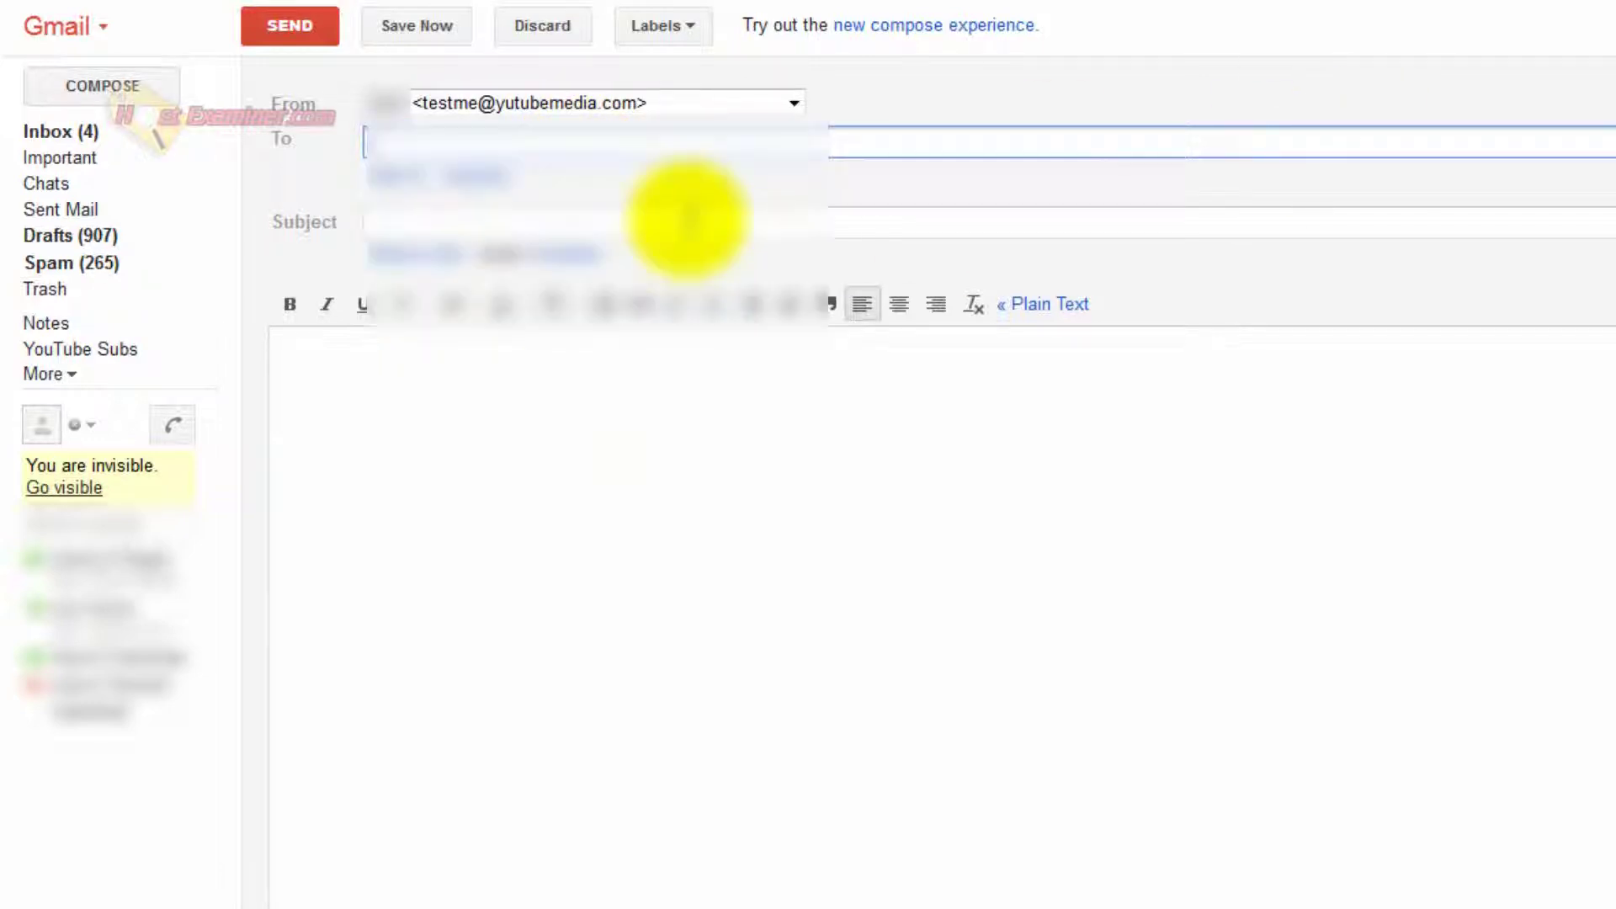
{"action": "type", "text": "ndre"}
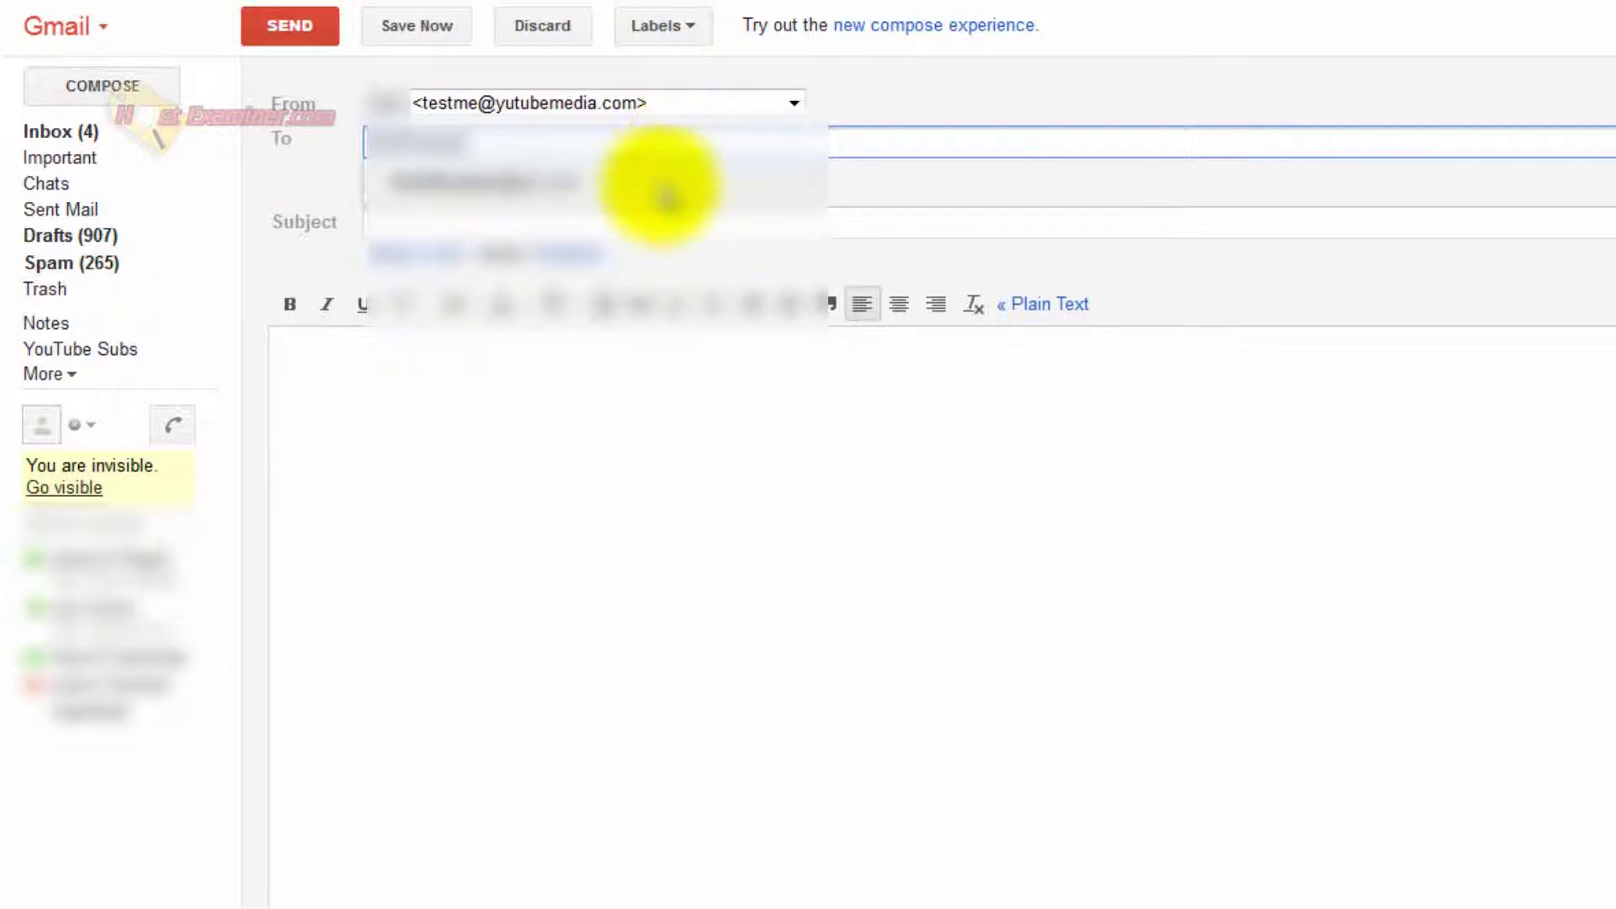
{"action": "left_click", "coordinate": [661, 181]}
{"action": "left_click", "coordinate": [555, 223]}
{"action": "type", "text": "test"}
{"action": "left_click", "coordinate": [492, 498]}
{"action": "type", "text": "test"}
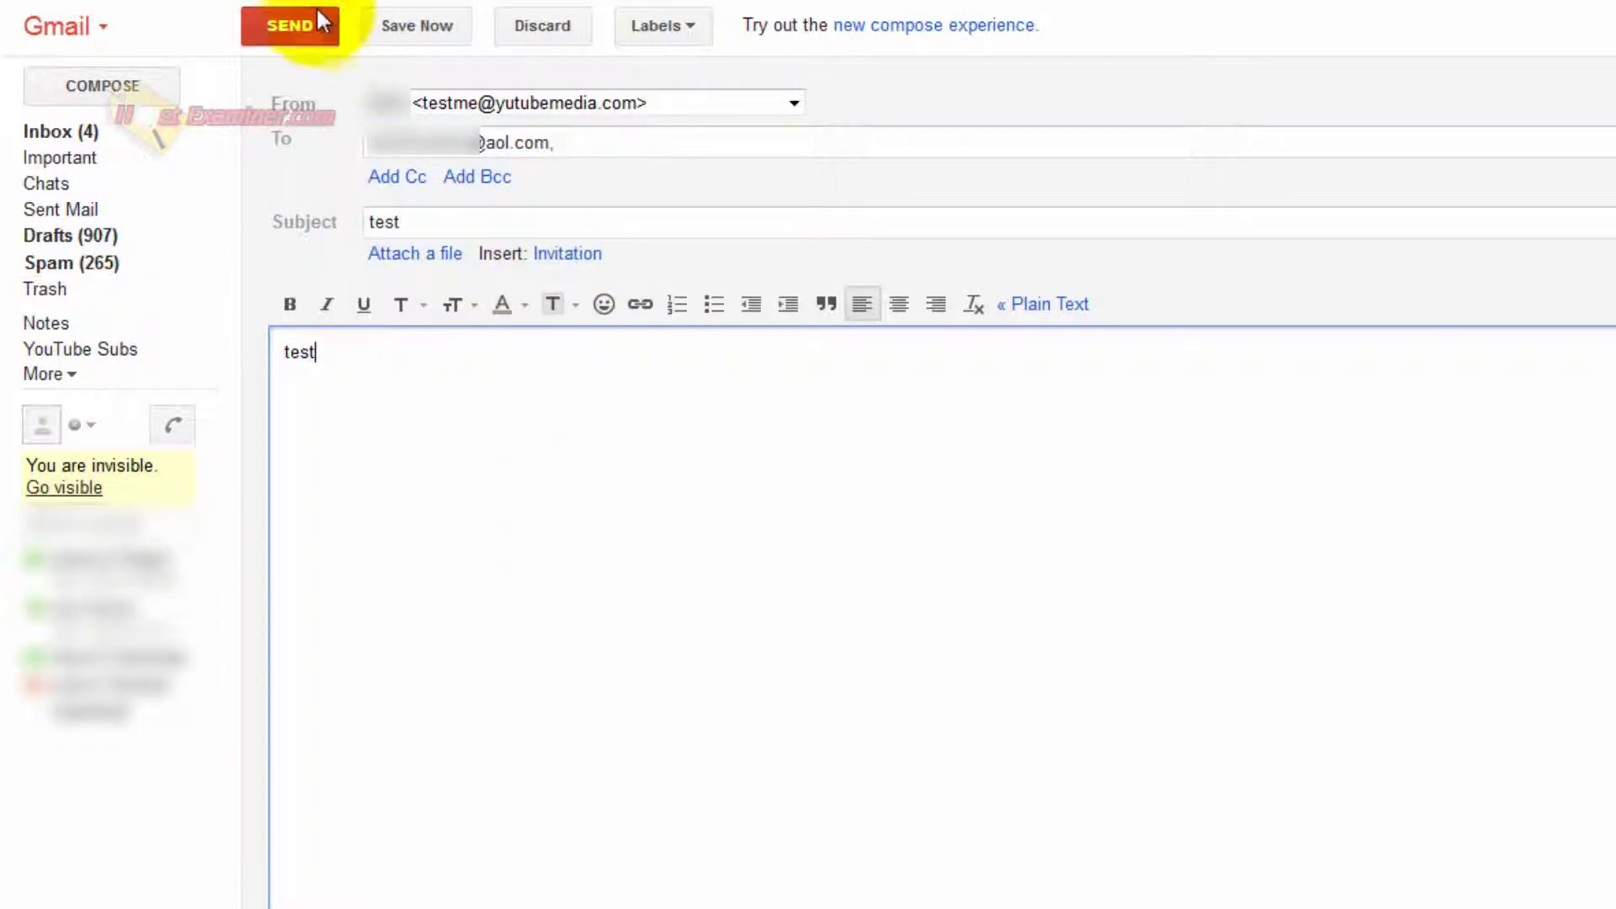
{"action": "left_click", "coordinate": [299, 28]}
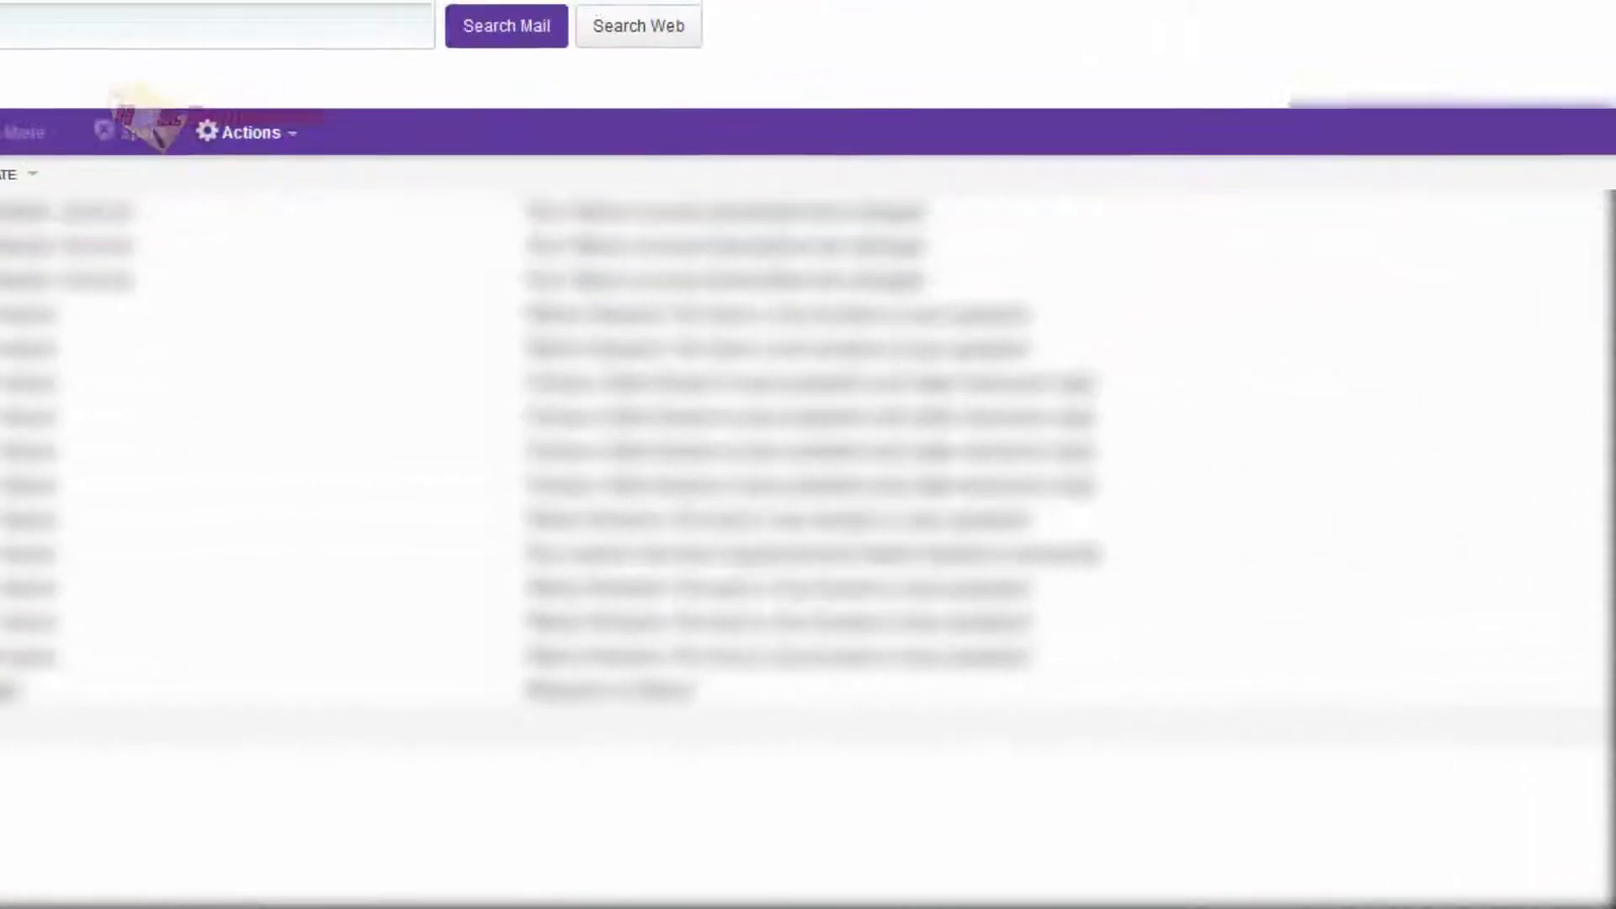
Go to Yahoo Mail's Mail Options and show the Mail Accounts page.
{"action": "left_click", "coordinate": [1591, 42]}
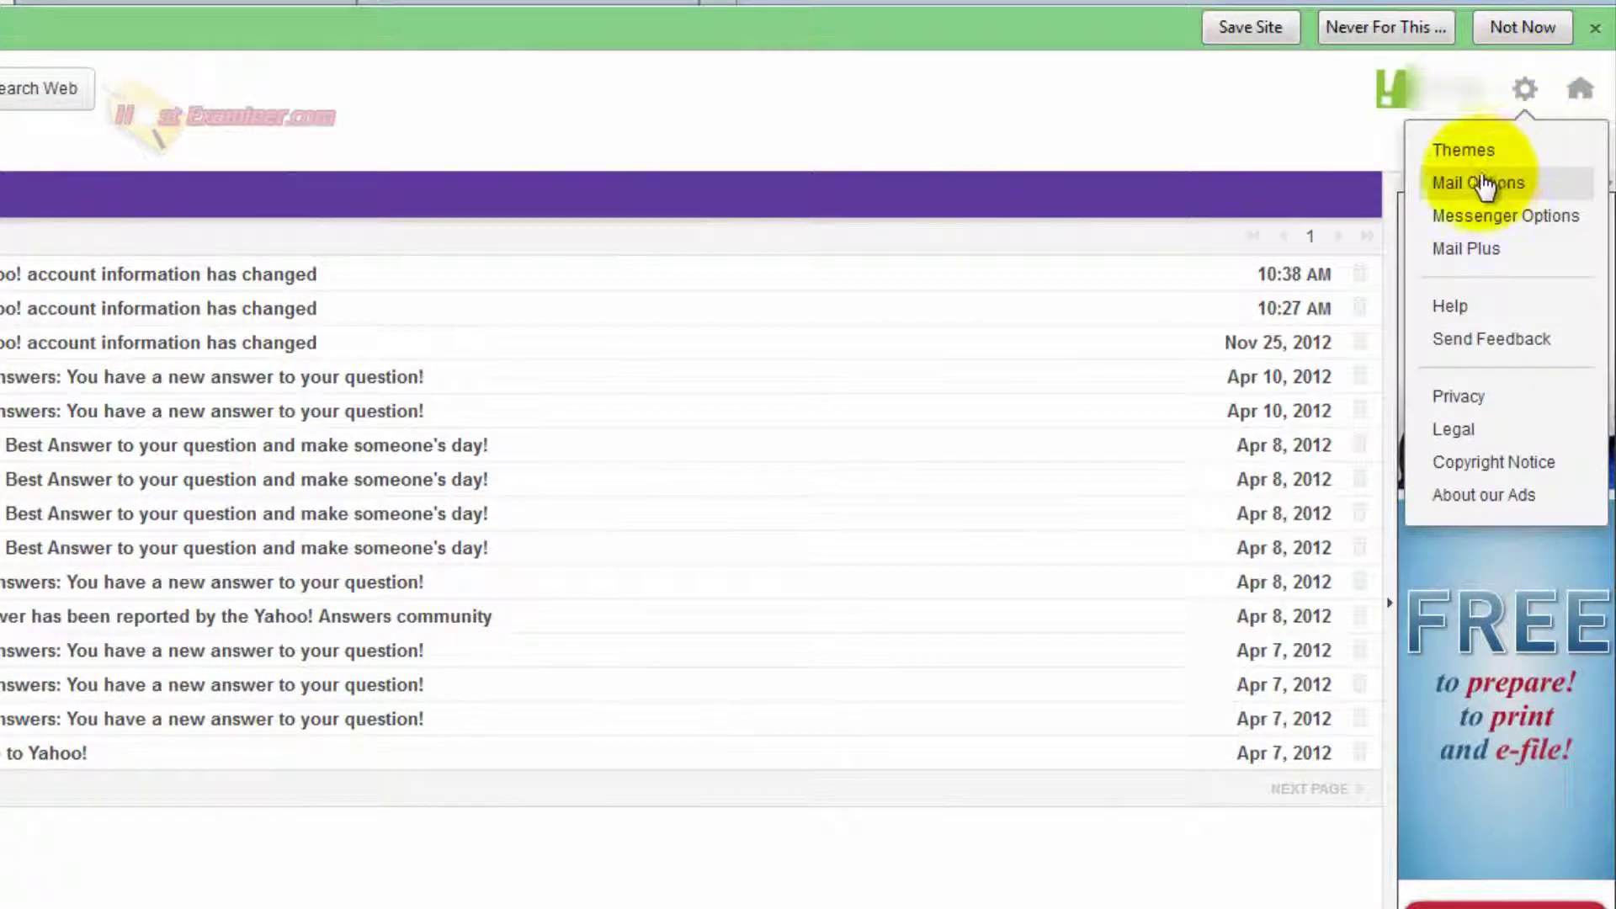
{"action": "left_click", "coordinate": [1481, 185]}
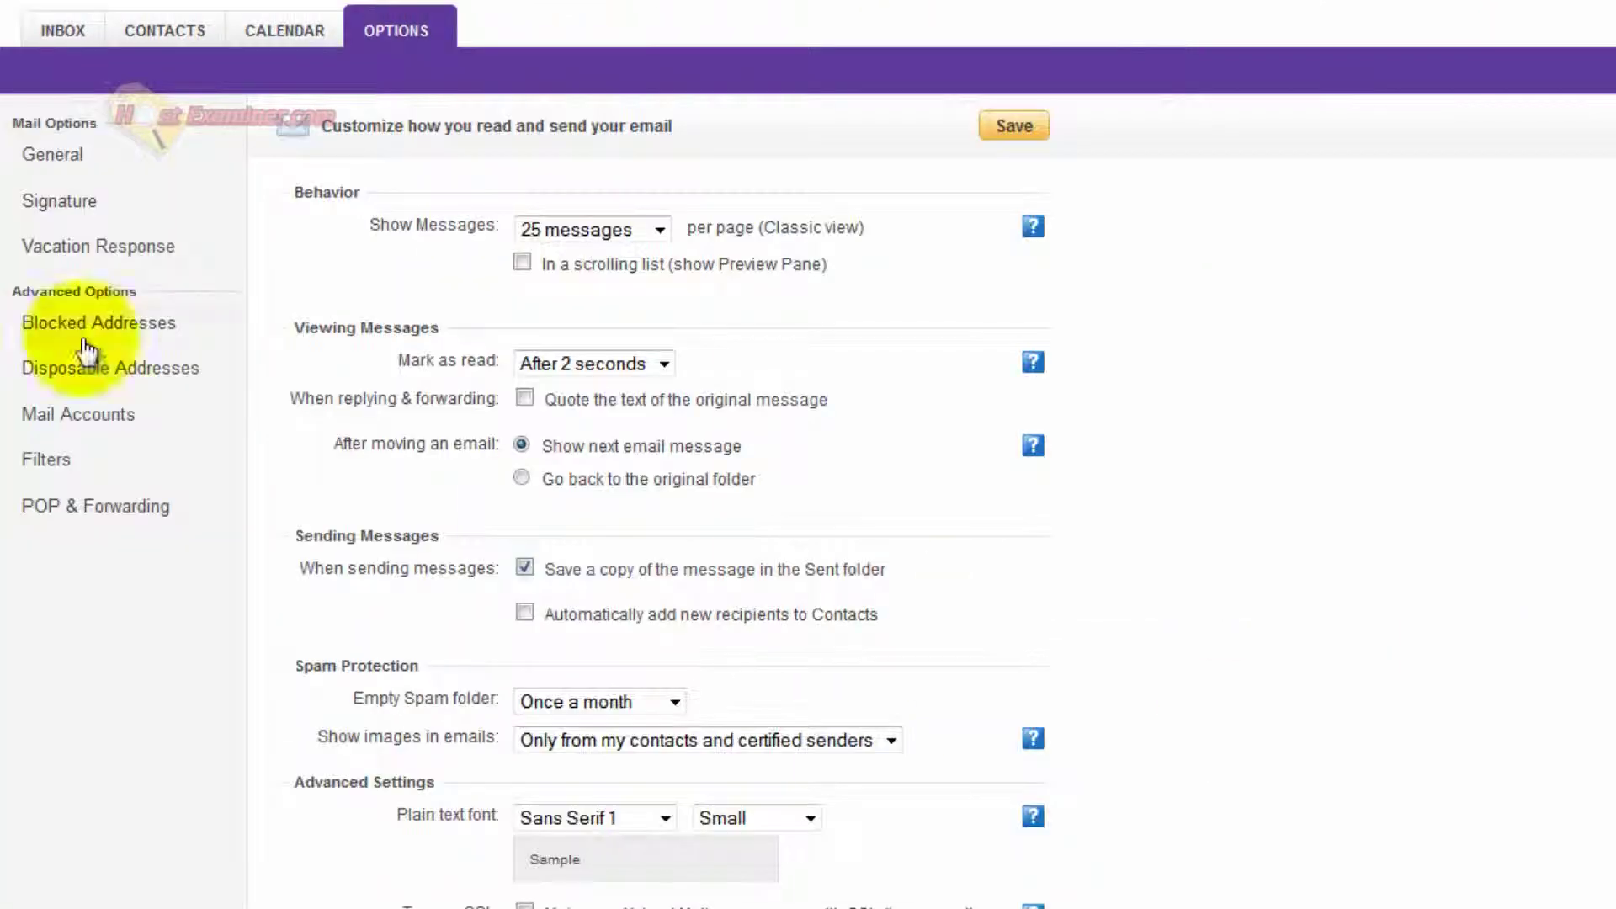
{"action": "left_click", "coordinate": [78, 422]}
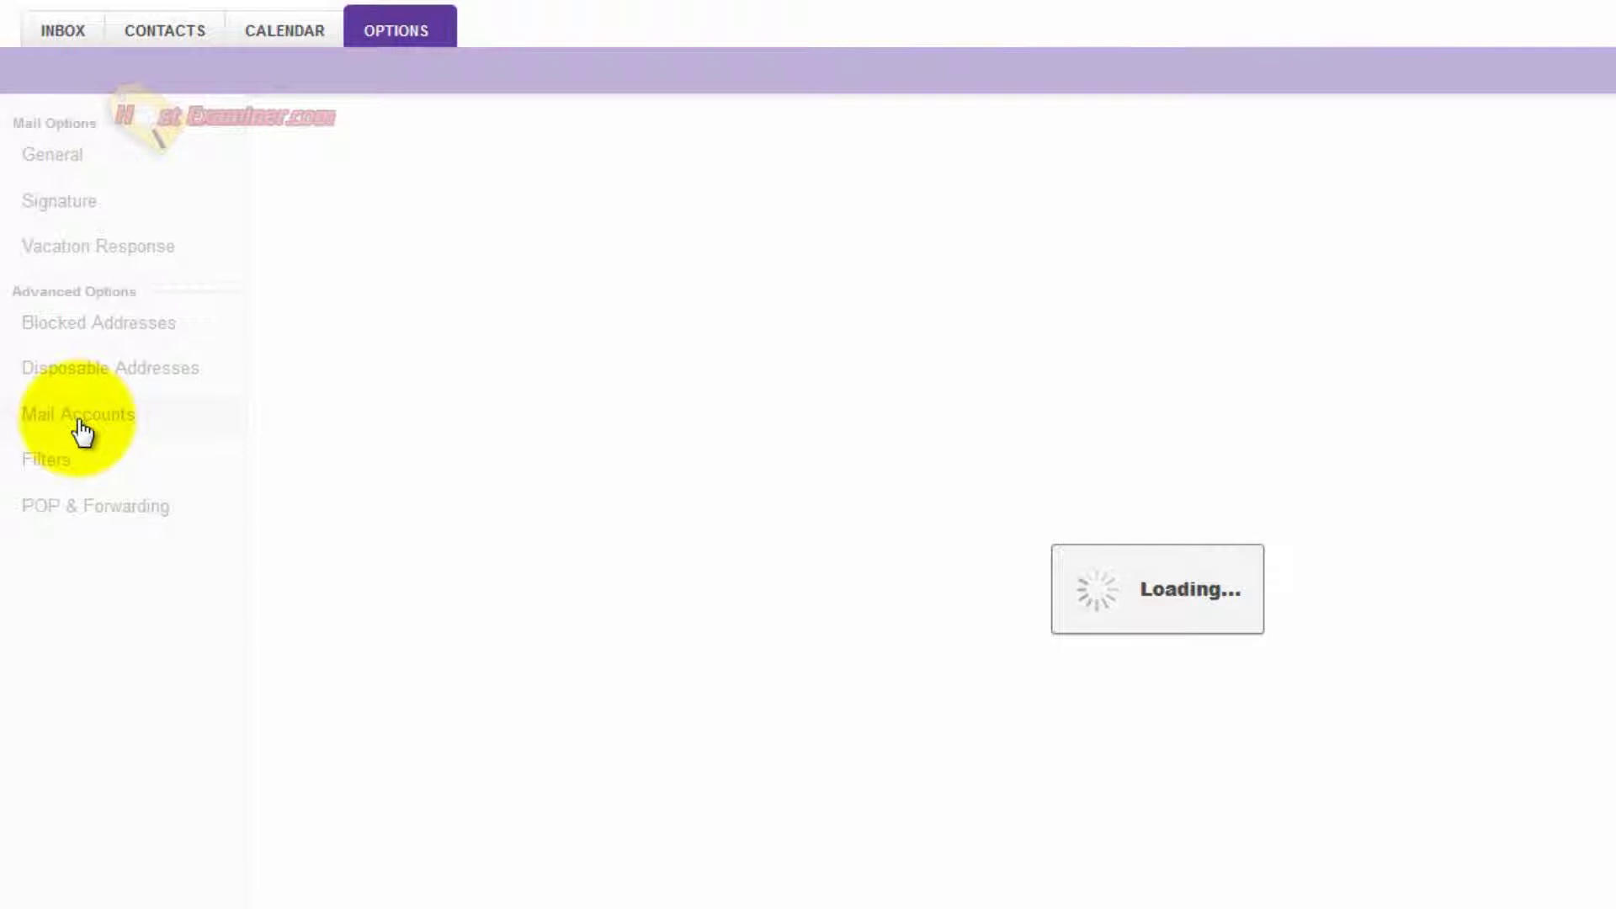
Begin adding a new mail account with email 'testme', then cancel the Add Account dialog.
{"action": "left_click", "coordinate": [290, 180]}
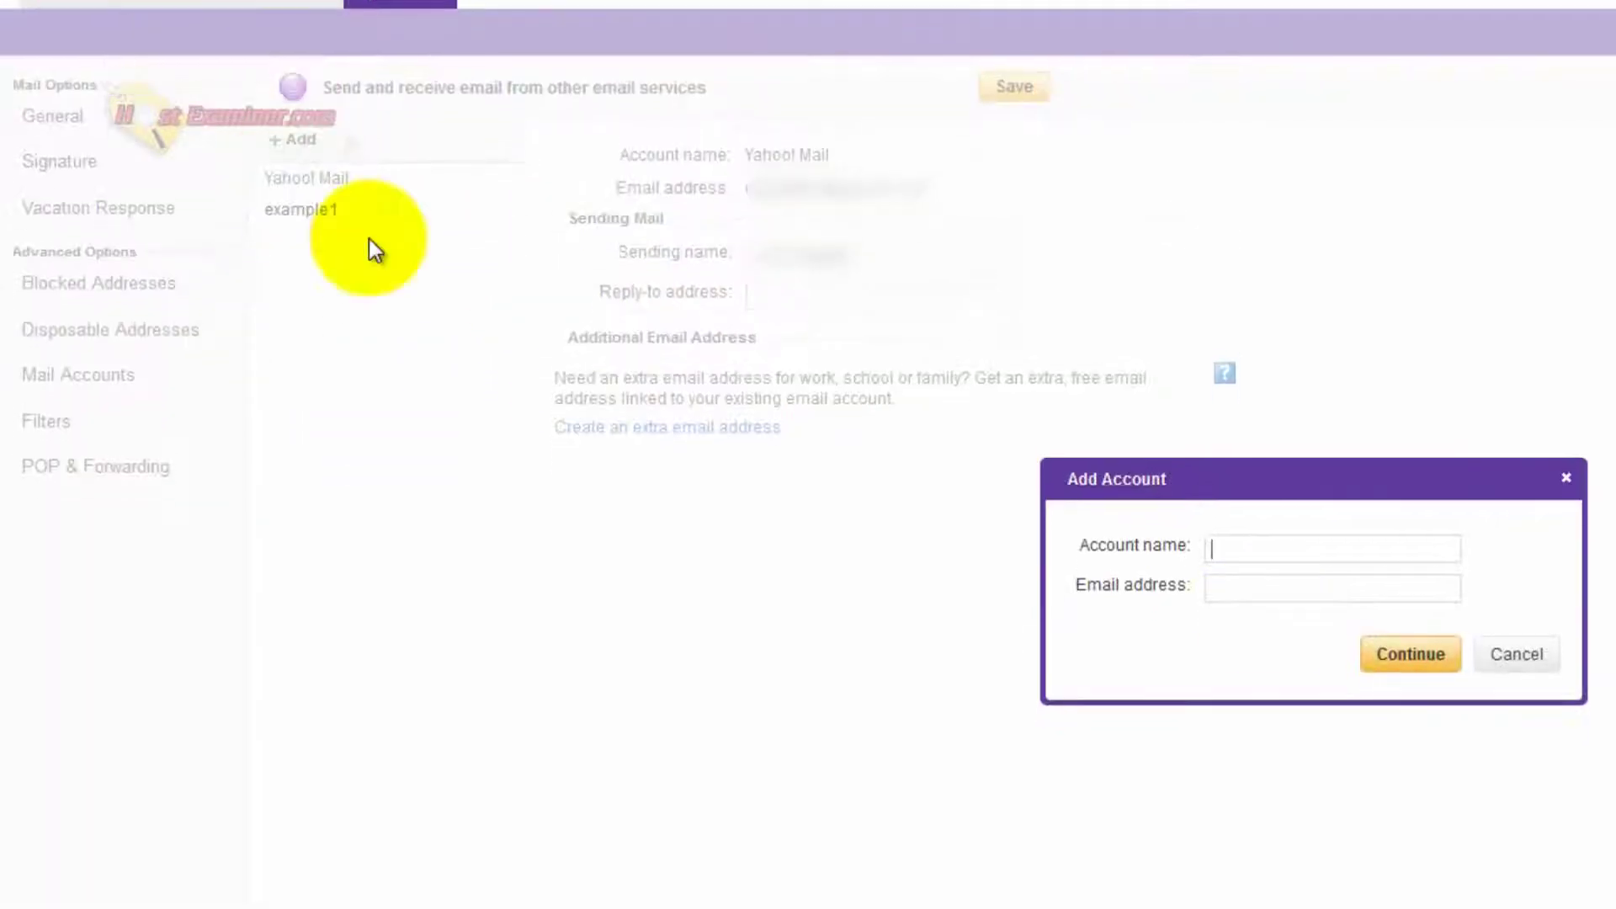
{"action": "left_click", "coordinate": [1305, 582]}
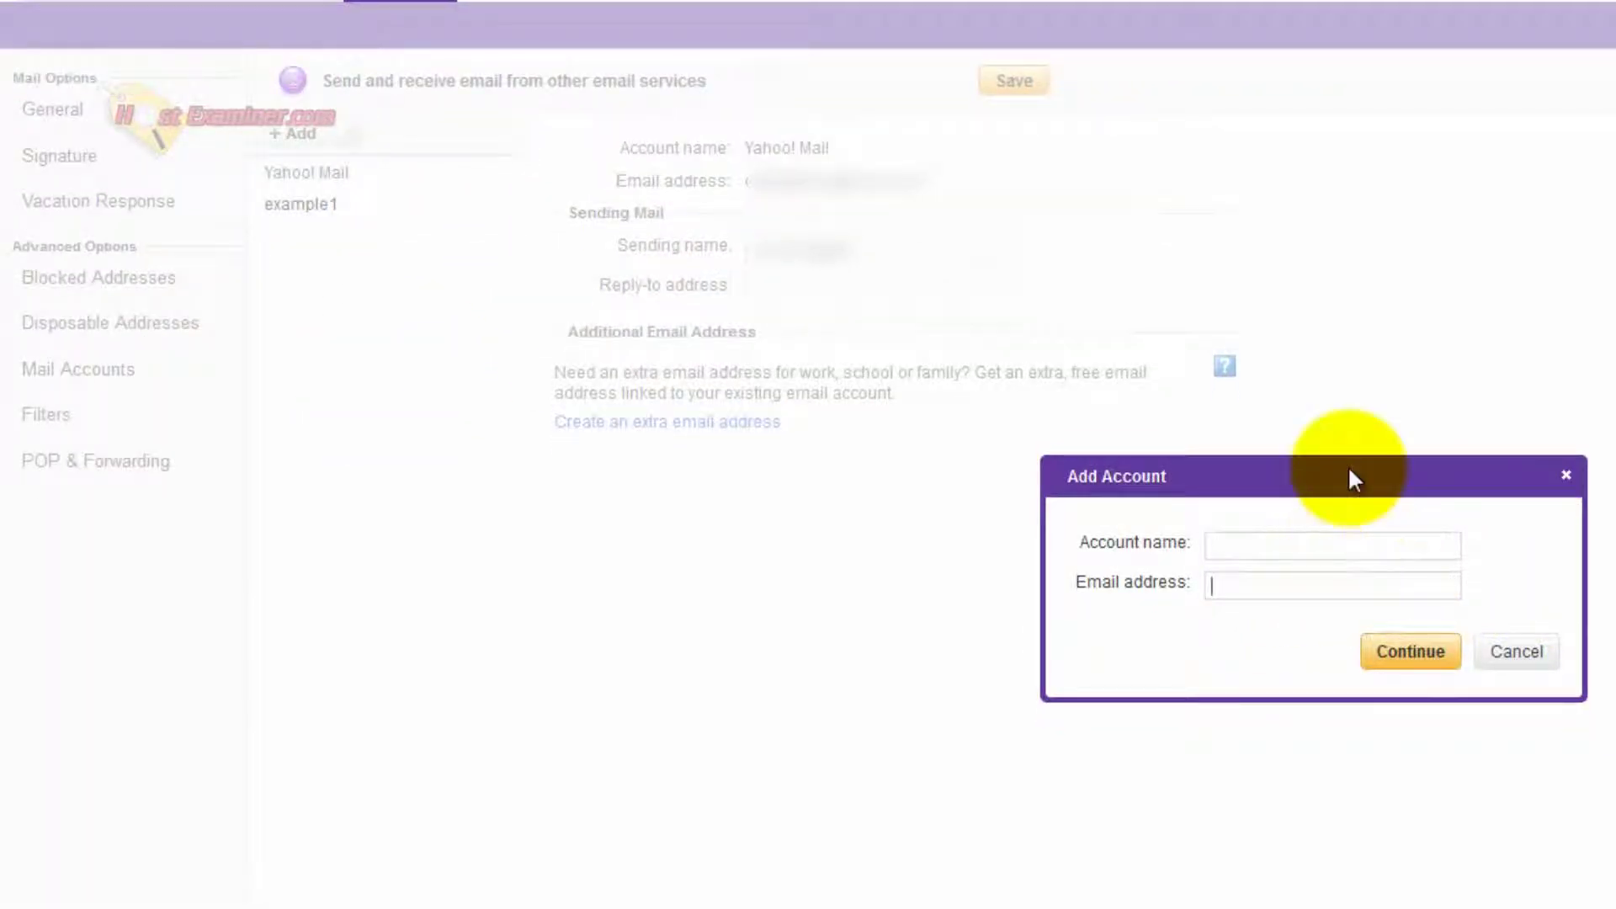
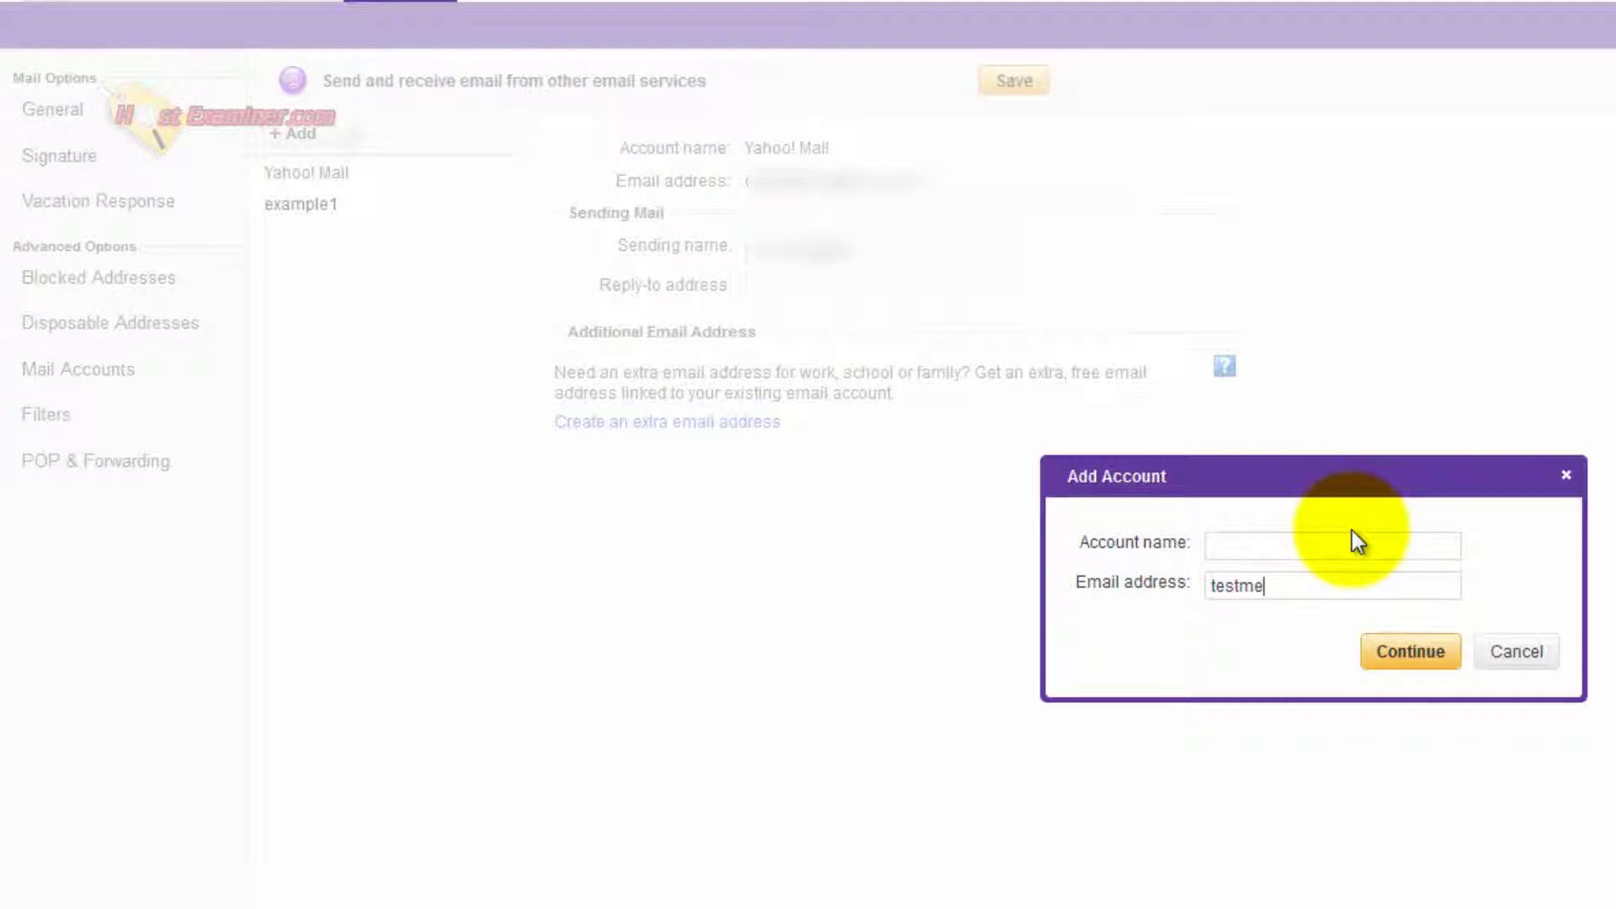
{"action": "left_click", "coordinate": [1520, 655]}
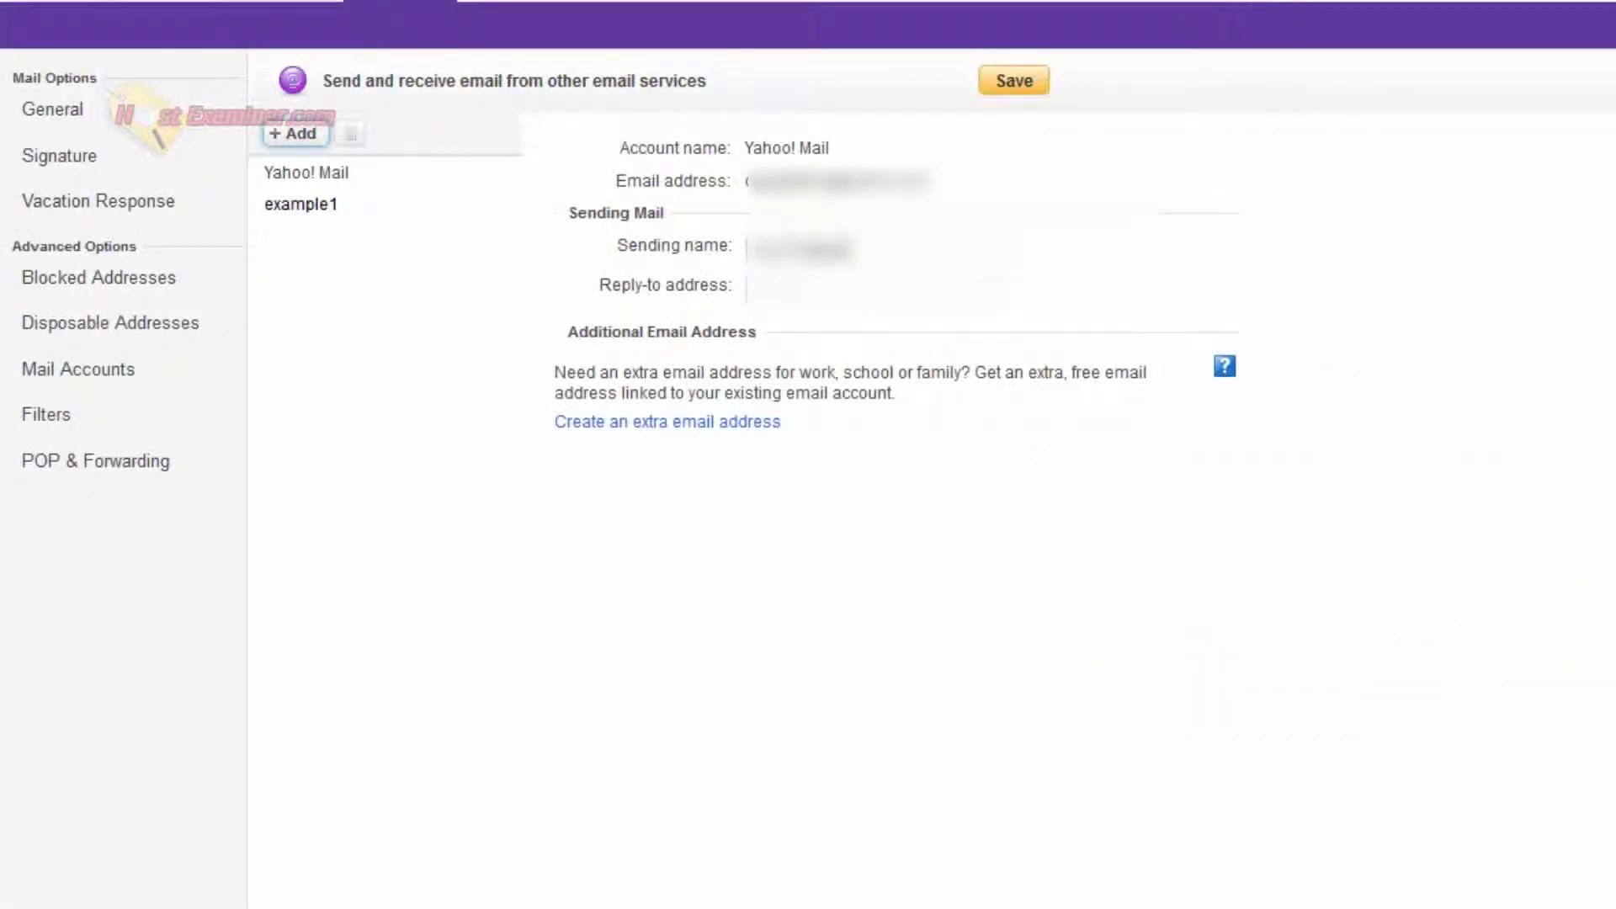